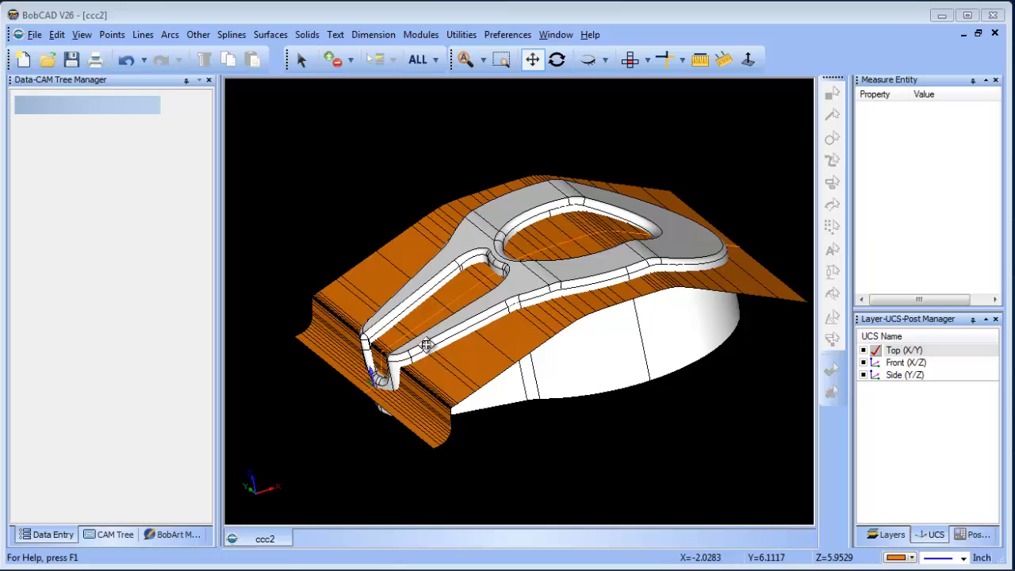
Step: Rename layer 002 to 'Blocking Surface' in the Layers list
{"action": "left_click", "coordinate": [556, 60]}
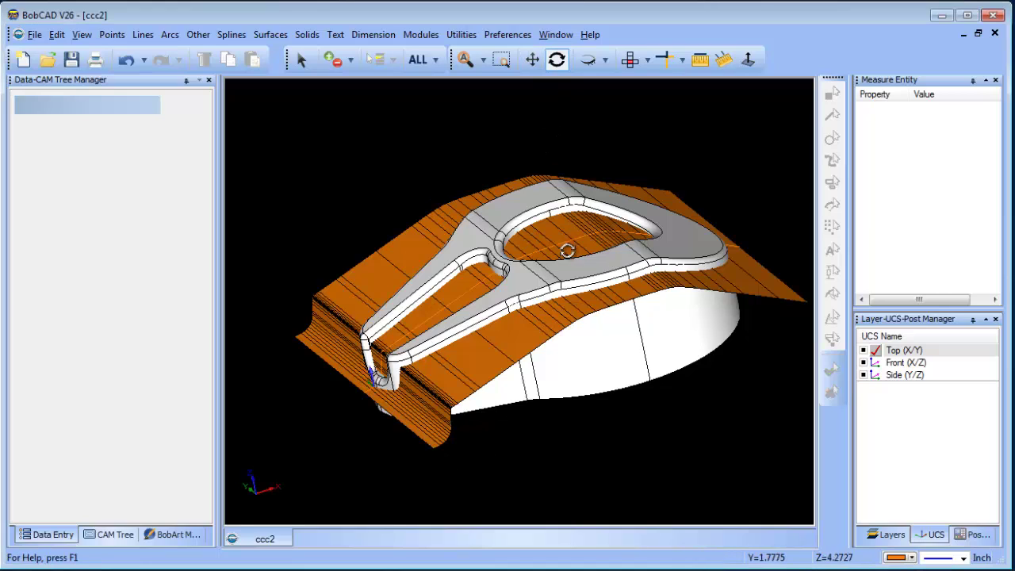
{"action": "left_click_drag", "start_coordinate": [564, 238], "coordinate": [562, 265]}
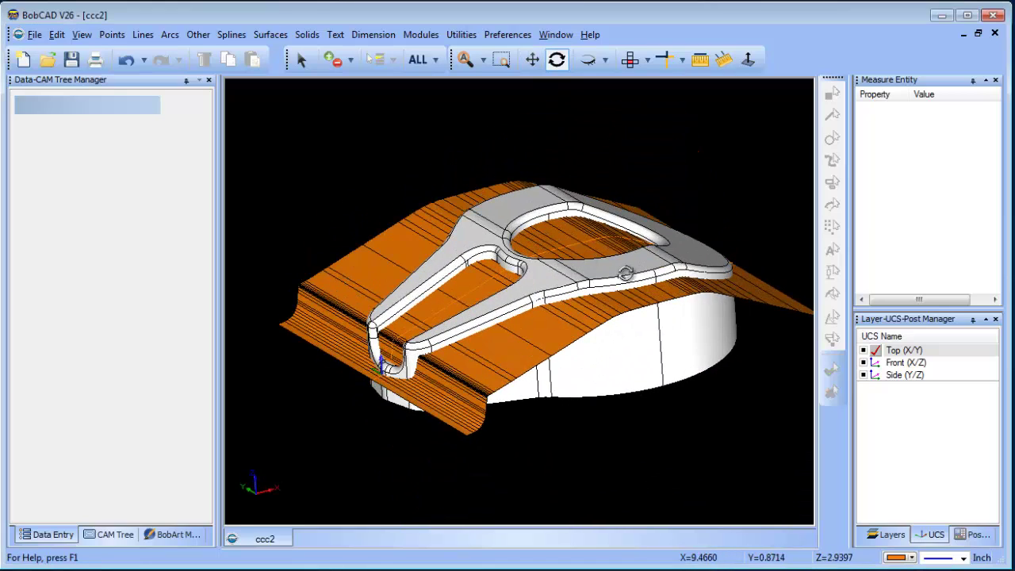
{"action": "left_click", "coordinate": [885, 534]}
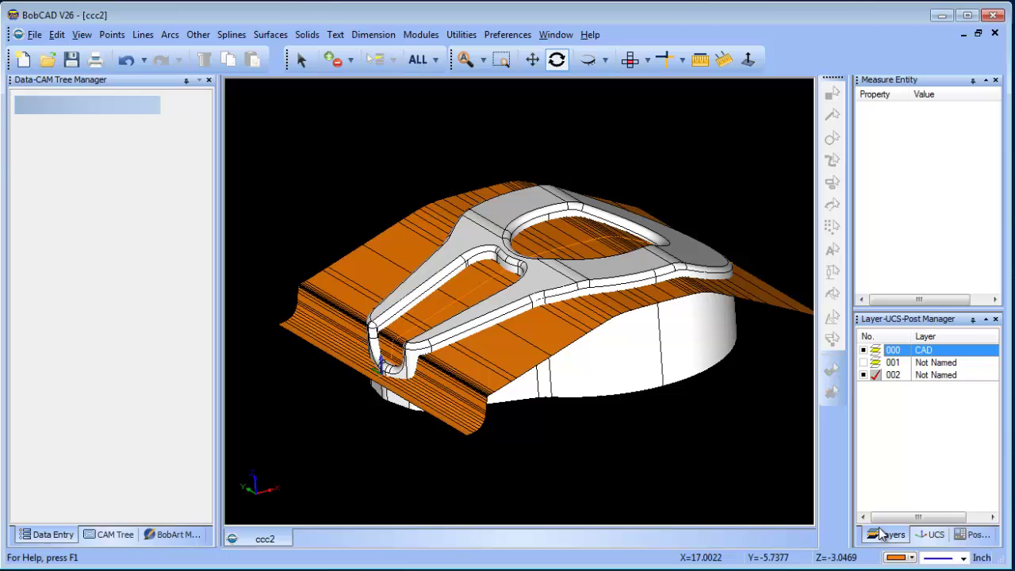
{"action": "right_click", "coordinate": [931, 382]}
{"action": "left_click", "coordinate": [985, 509]}
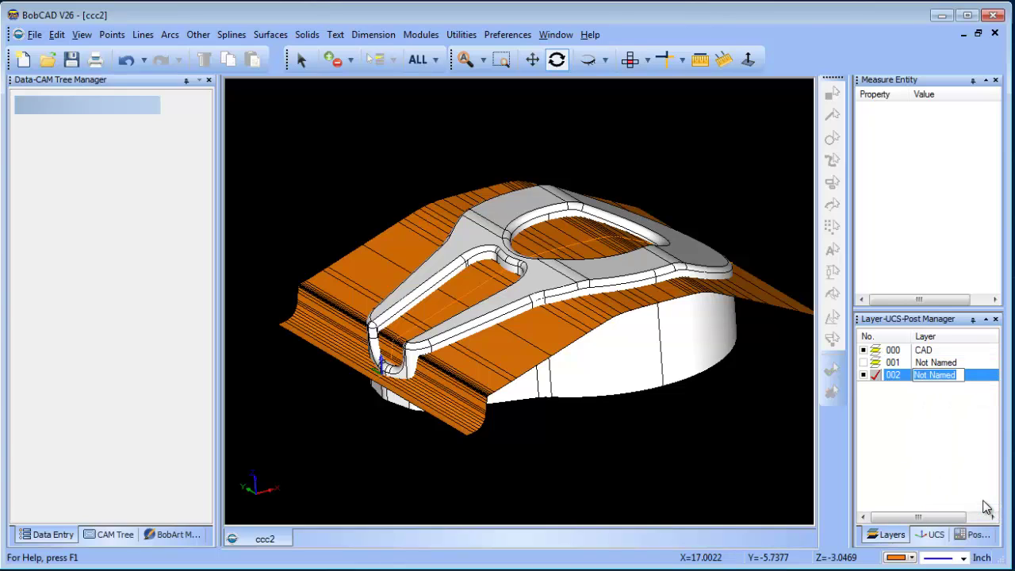
{"action": "type", "text": "Blocking Surface"}
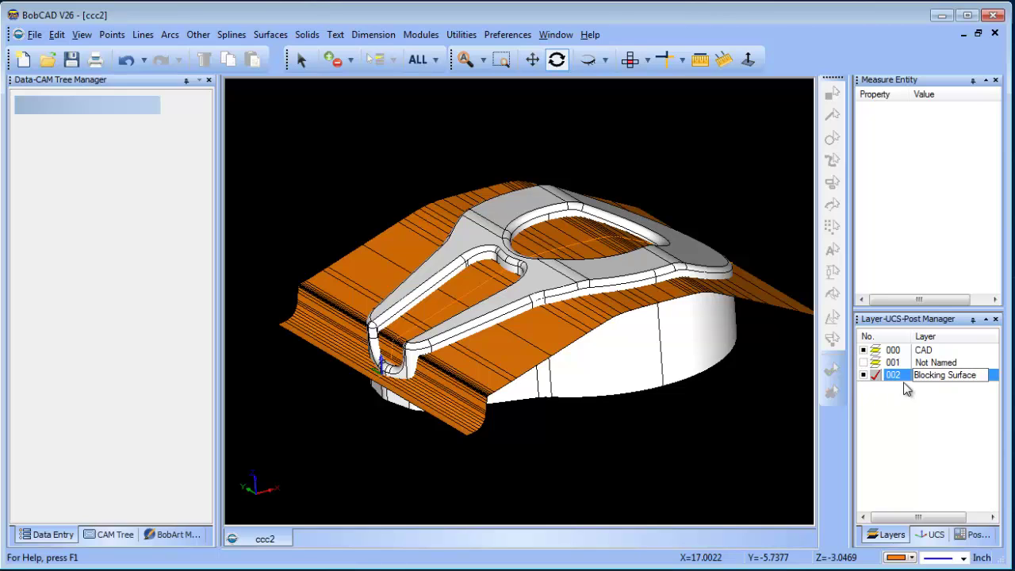
Step: Add a new layer 003 and hide the Blocking Surface layer
{"action": "right_click", "coordinate": [904, 381]}
{"action": "left_click", "coordinate": [952, 386]}
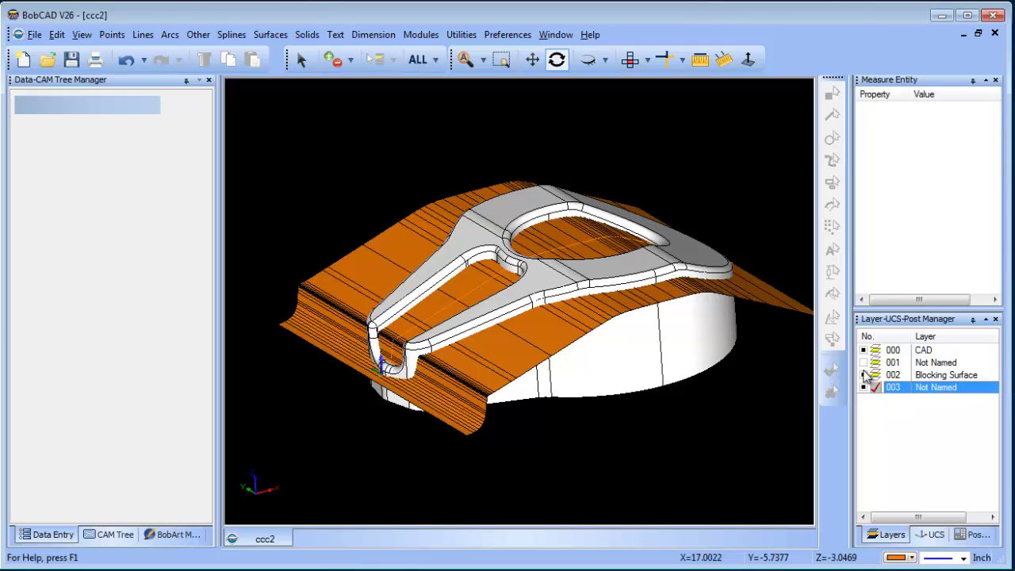
{"action": "left_click", "coordinate": [864, 375]}
{"action": "left_click_drag", "start_coordinate": [631, 292], "coordinate": [619, 325]}
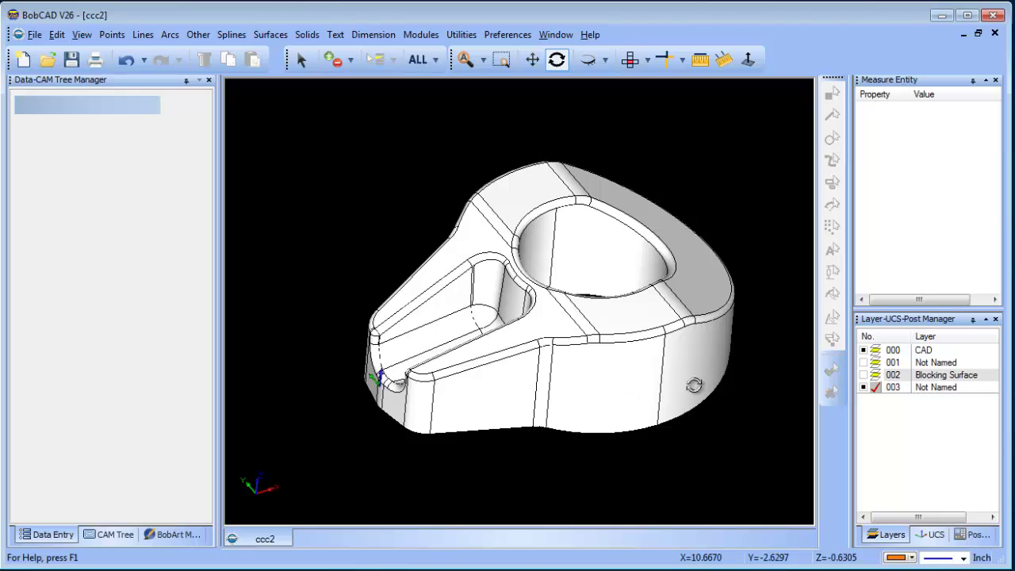
Step: Switch to Top view and start the Utilities > Extract Edges > Single tool
{"action": "left_click", "coordinate": [630, 59]}
{"action": "left_click", "coordinate": [461, 34]}
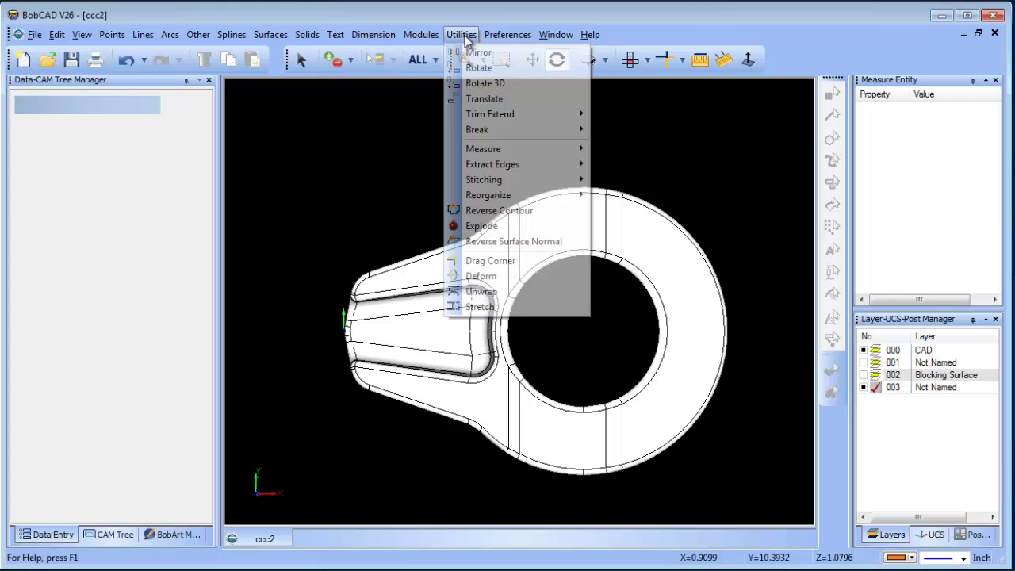
{"action": "mouse_move", "coordinate": [489, 167]}
{"action": "left_click", "coordinate": [553, 164]}
{"action": "scroll", "coordinate": [363, 329], "scroll_direction": "up", "scroll_amount": 3}
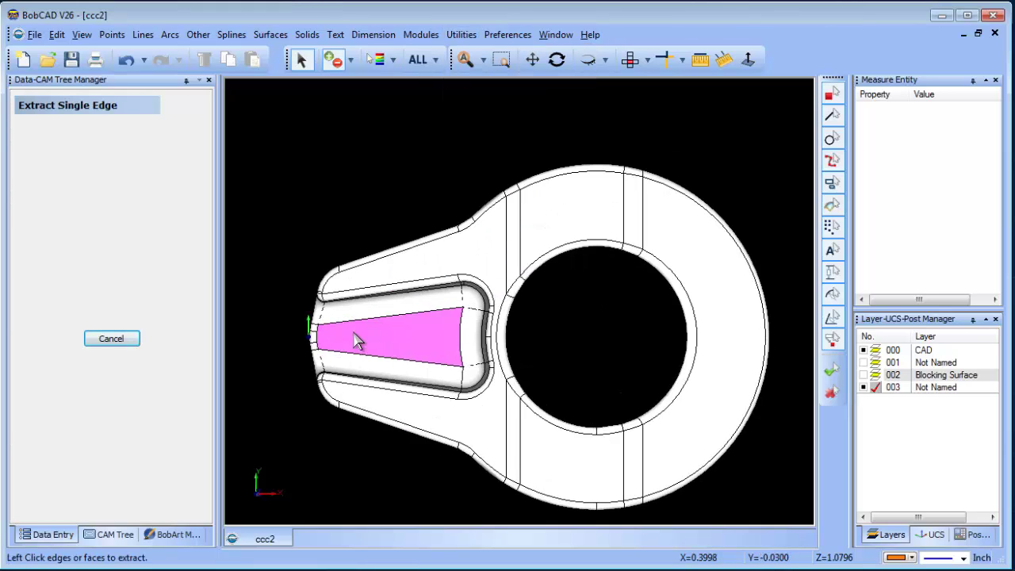
{"action": "scroll", "coordinate": [468, 365], "scroll_direction": "up", "scroll_amount": 3}
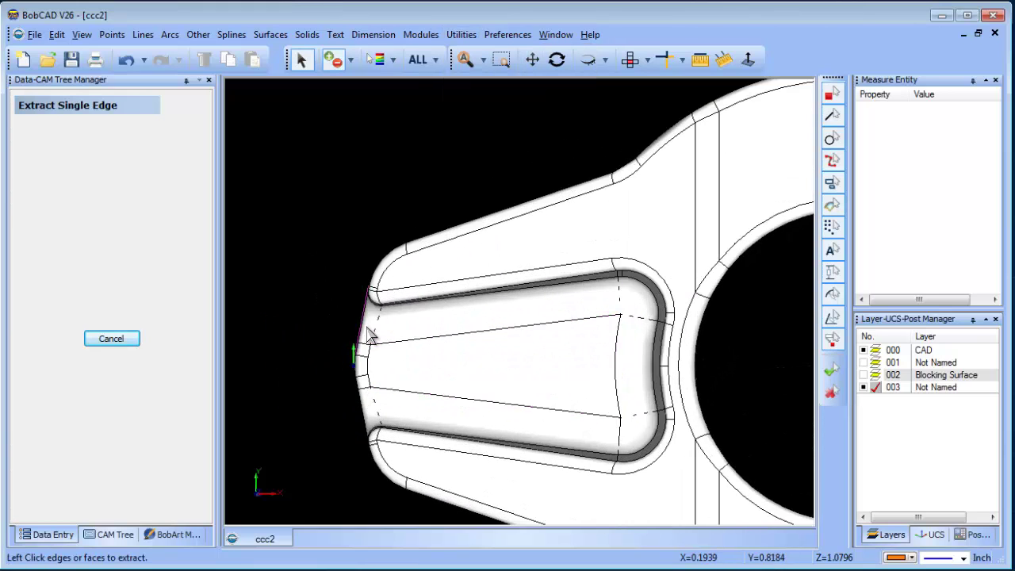
Step: Extract the slot's left end wall edges, its corner fillets, and the upper outer and inner edges
{"action": "left_click", "coordinate": [367, 331]}
{"action": "left_click", "coordinate": [362, 373]}
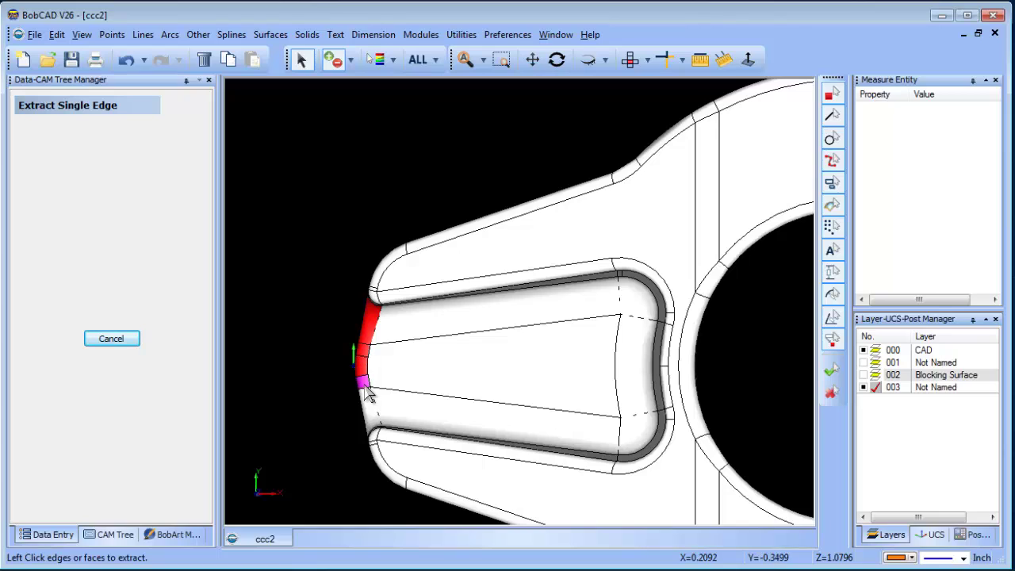
{"action": "left_click", "coordinate": [367, 396]}
{"action": "left_click", "coordinate": [371, 420]}
{"action": "left_click", "coordinate": [375, 437]}
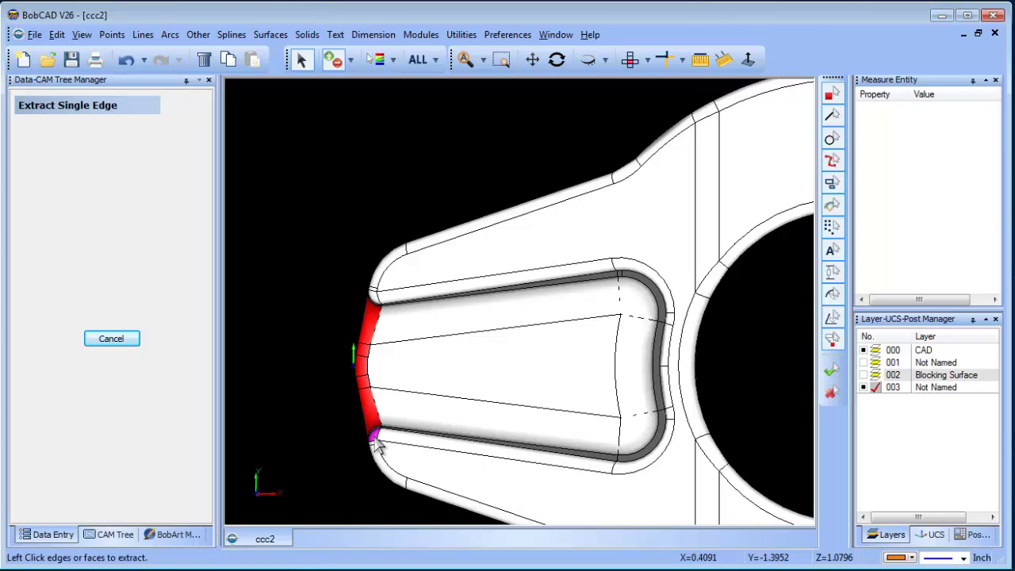
{"action": "left_click", "coordinate": [377, 291]}
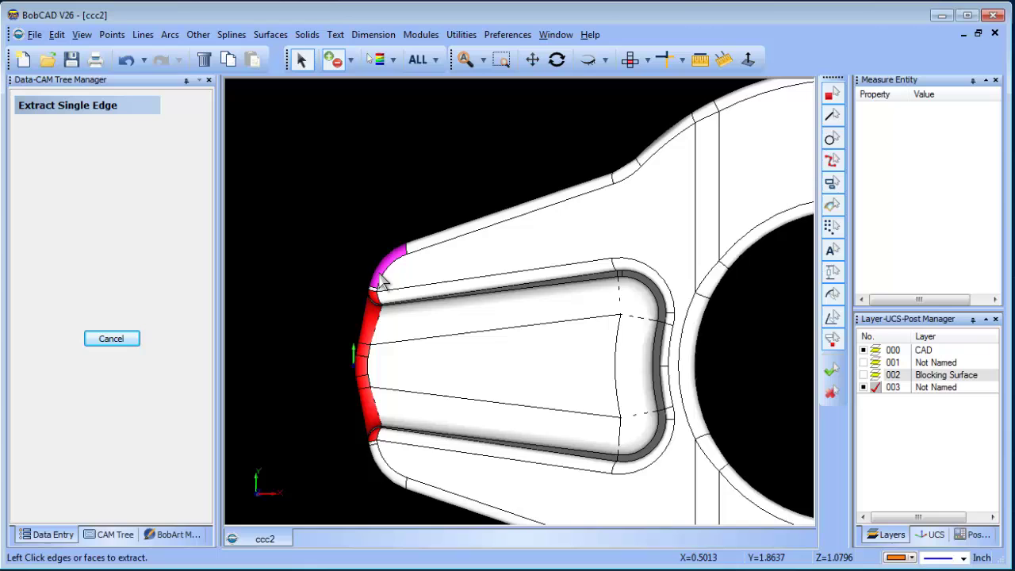
{"action": "left_click", "coordinate": [387, 264]}
{"action": "left_click", "coordinate": [424, 249]}
{"action": "left_click", "coordinate": [432, 294]}
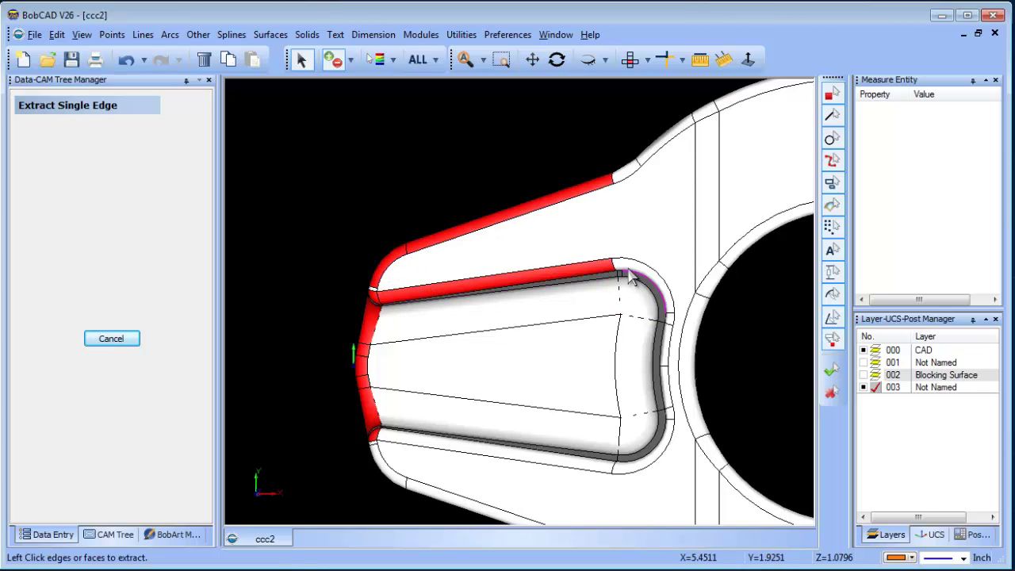
Step: Extract the slot's right corner arcs, lower inner edge and lower outer fillet segments
{"action": "left_click", "coordinate": [660, 305]}
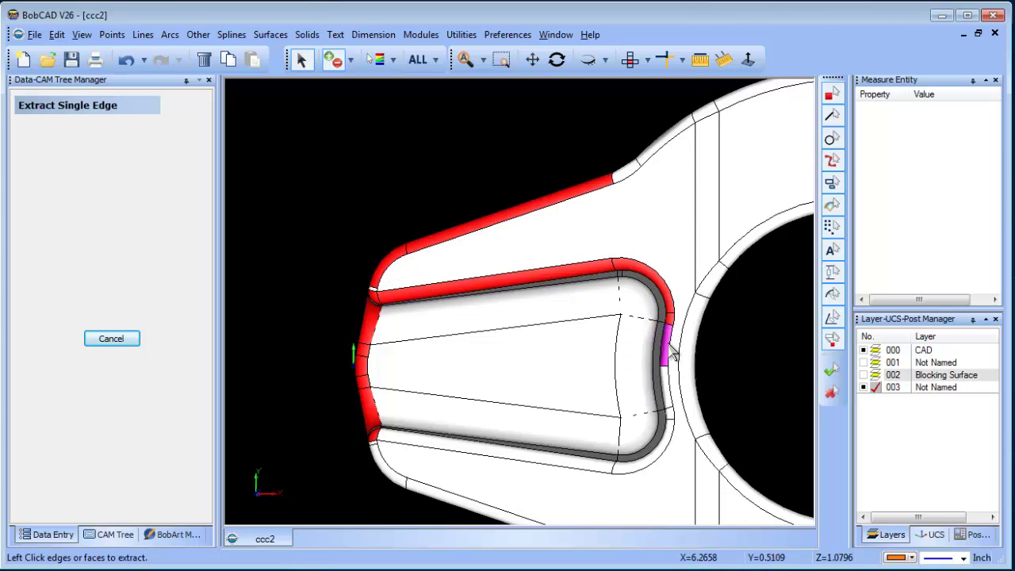
{"action": "left_click", "coordinate": [664, 353]}
{"action": "left_click", "coordinate": [666, 387]}
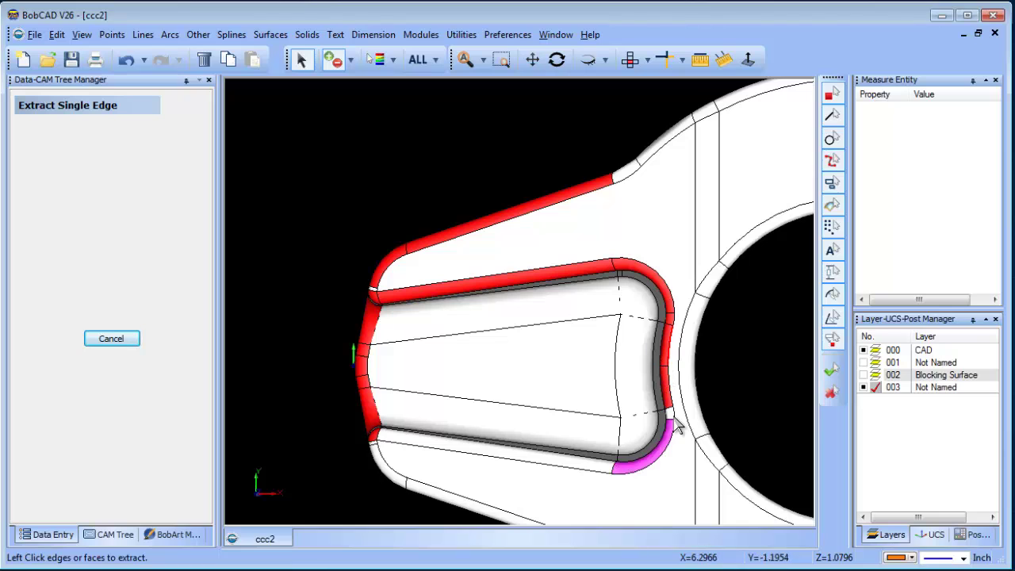
{"action": "left_click", "coordinate": [668, 448]}
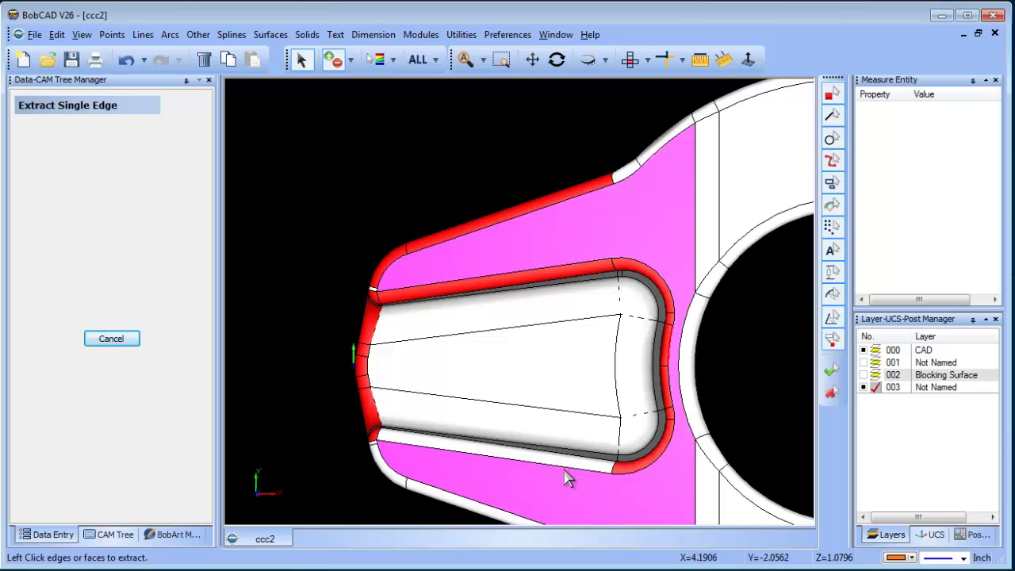
{"action": "left_click", "coordinate": [578, 461]}
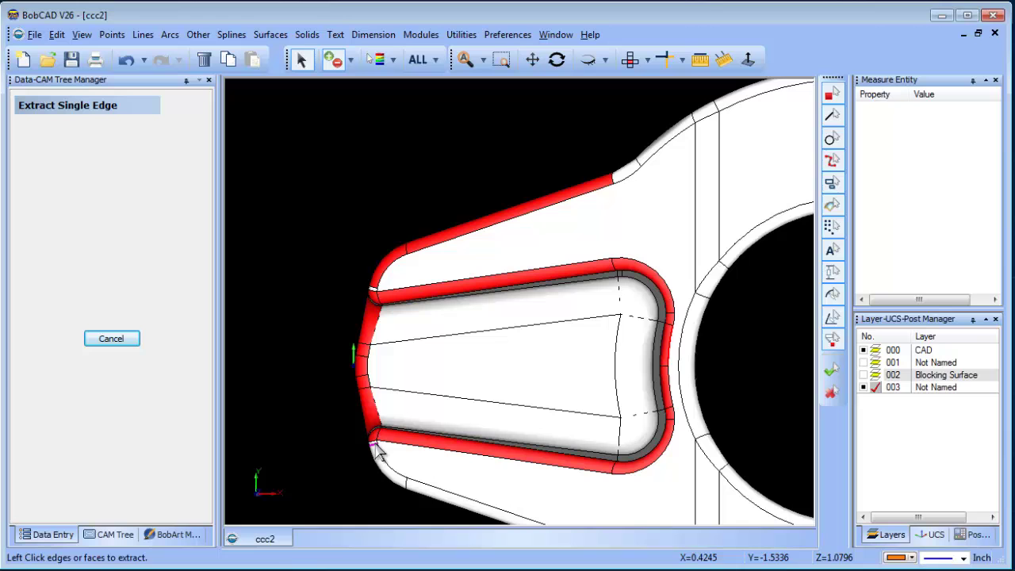
{"action": "scroll", "coordinate": [385, 452], "scroll_direction": "up", "scroll_amount": 4}
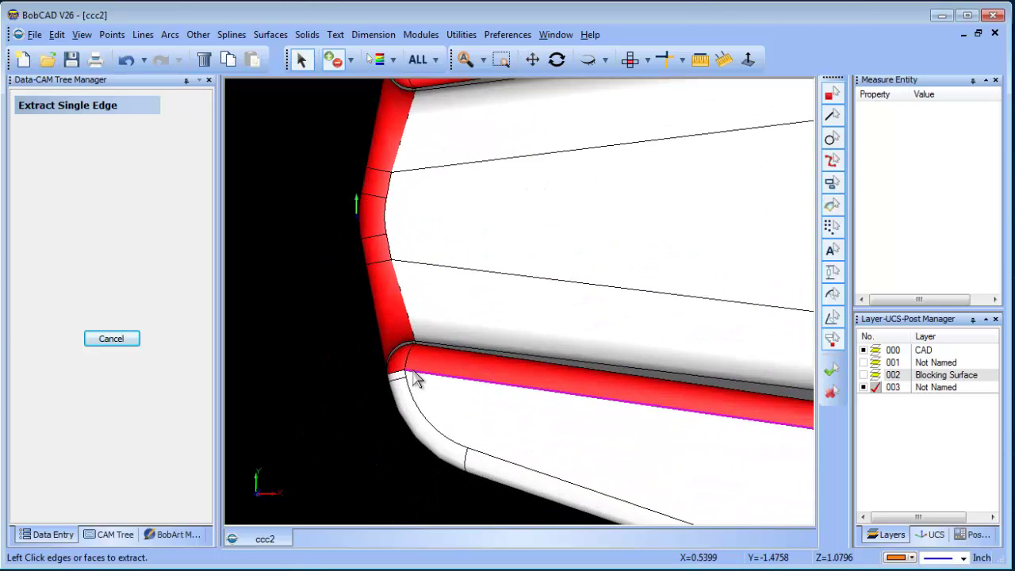
{"action": "left_click", "coordinate": [411, 394]}
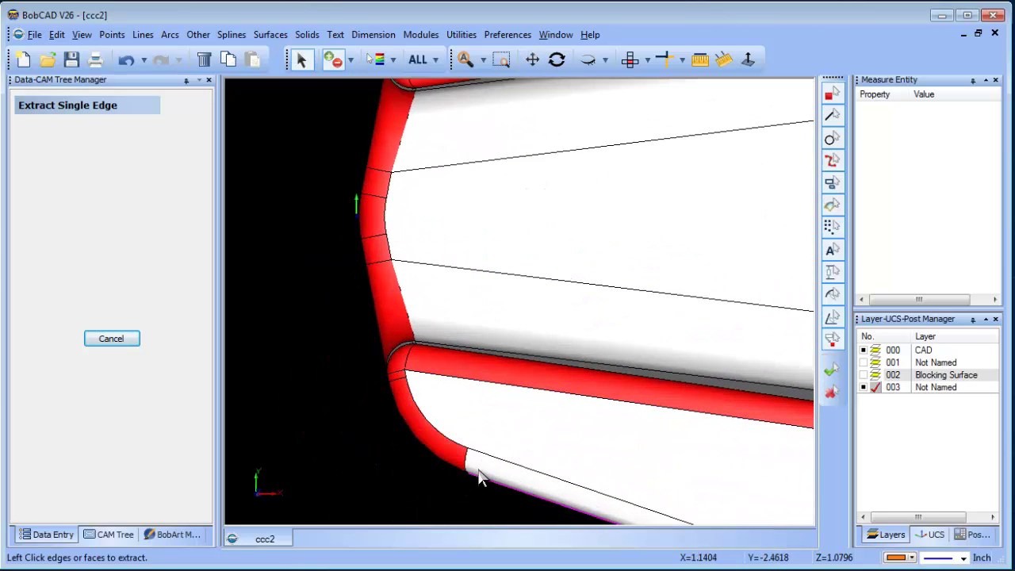
{"action": "left_click", "coordinate": [482, 474]}
{"action": "scroll", "coordinate": [563, 414], "scroll_direction": "down", "scroll_amount": 5}
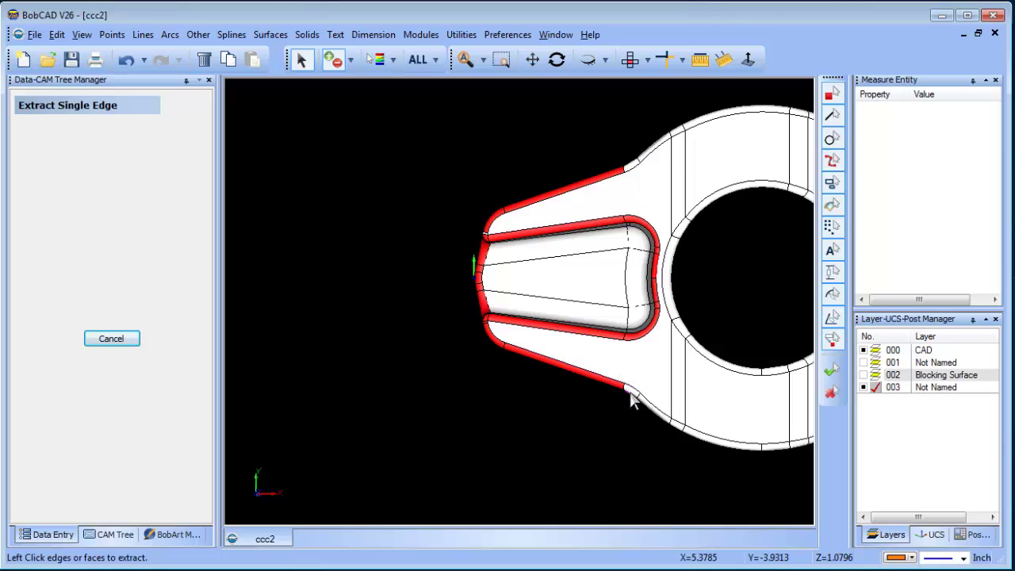
{"action": "scroll", "coordinate": [631, 425], "scroll_direction": "up", "scroll_amount": 5}
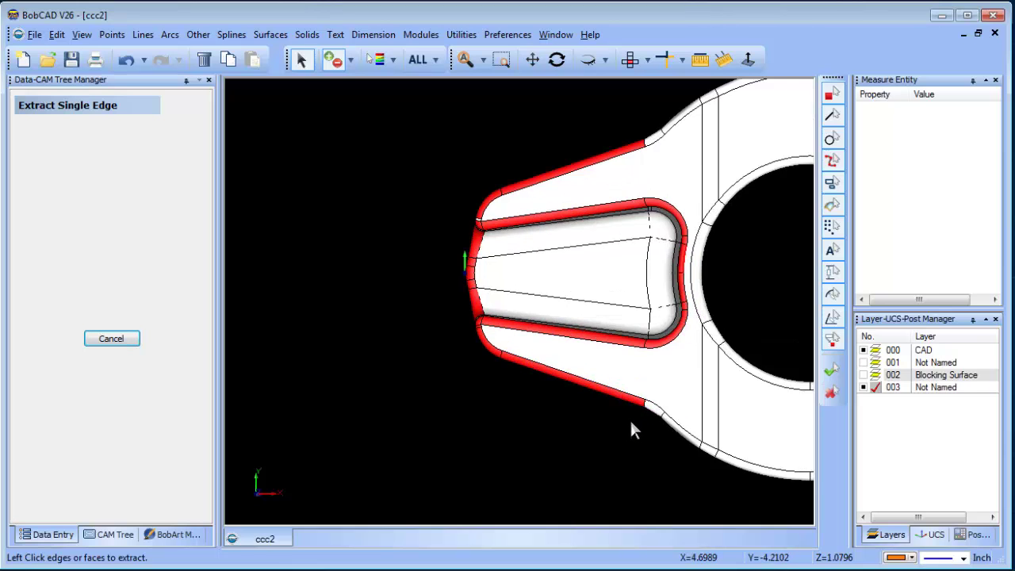
{"action": "left_click", "coordinate": [542, 357]}
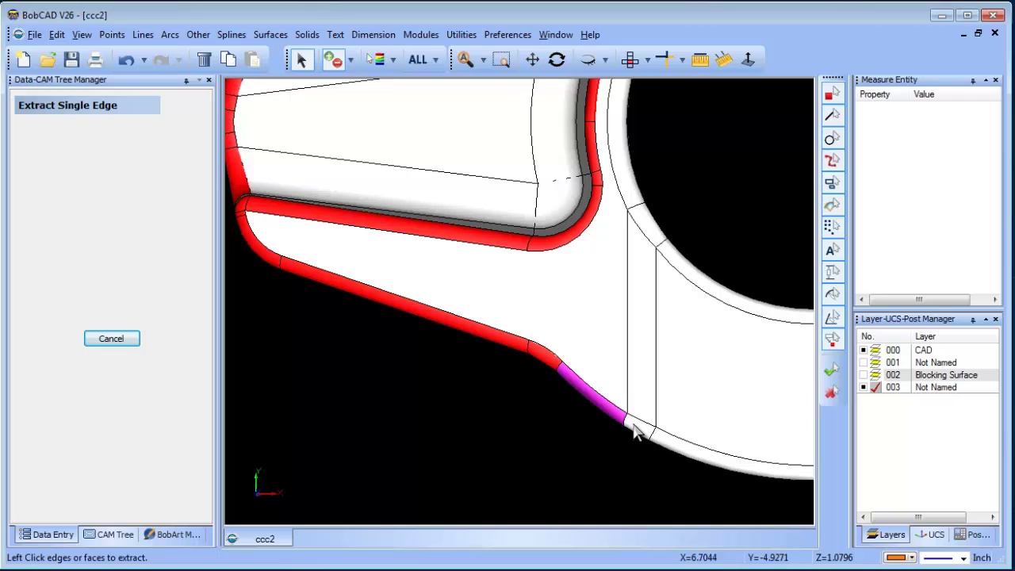
Step: Extract the remaining lower-curve segments, the ring's arc edges and the hole's fillet edges
{"action": "left_click", "coordinate": [634, 428]}
{"action": "left_click", "coordinate": [643, 428]}
{"action": "scroll", "coordinate": [647, 428], "scroll_direction": "down", "scroll_amount": 5}
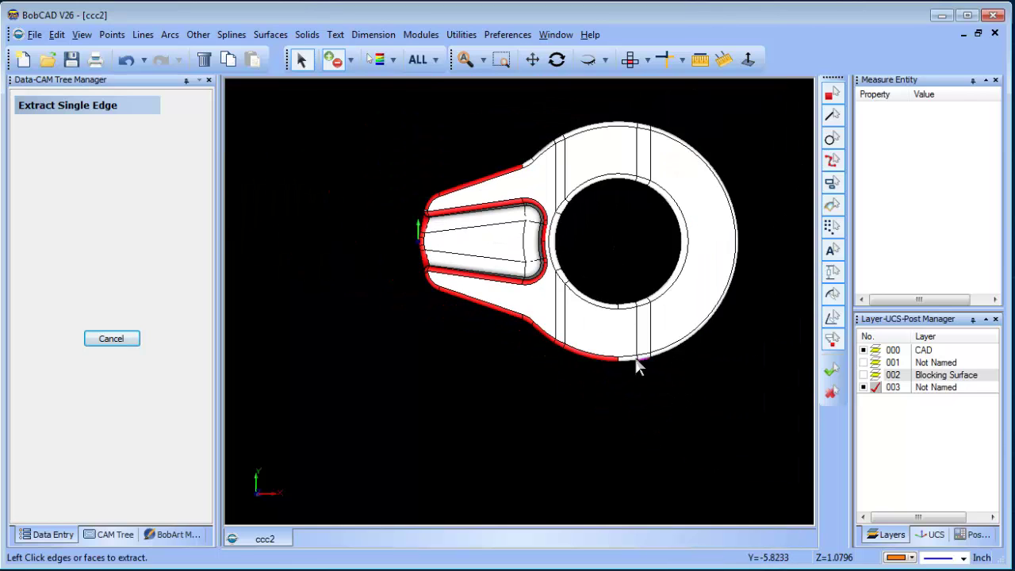
{"action": "scroll", "coordinate": [686, 383], "scroll_direction": "up", "scroll_amount": 3}
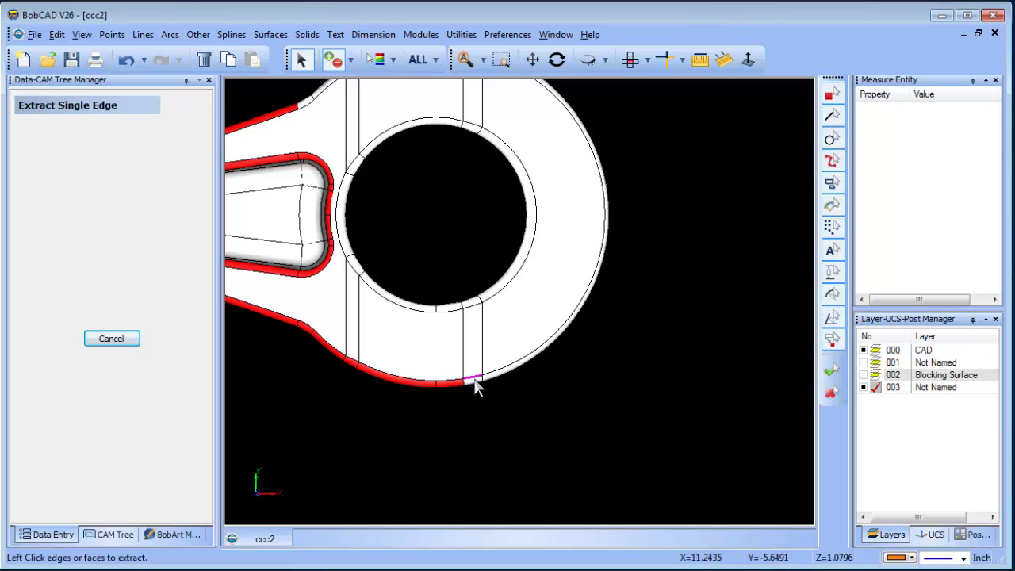
{"action": "left_click", "coordinate": [495, 378]}
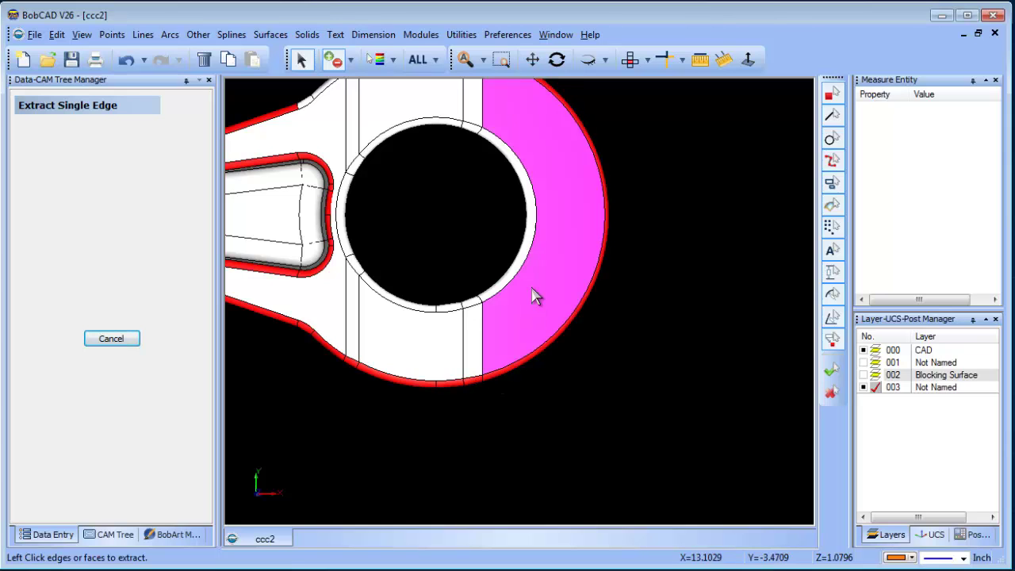
{"action": "left_click", "coordinate": [488, 292]}
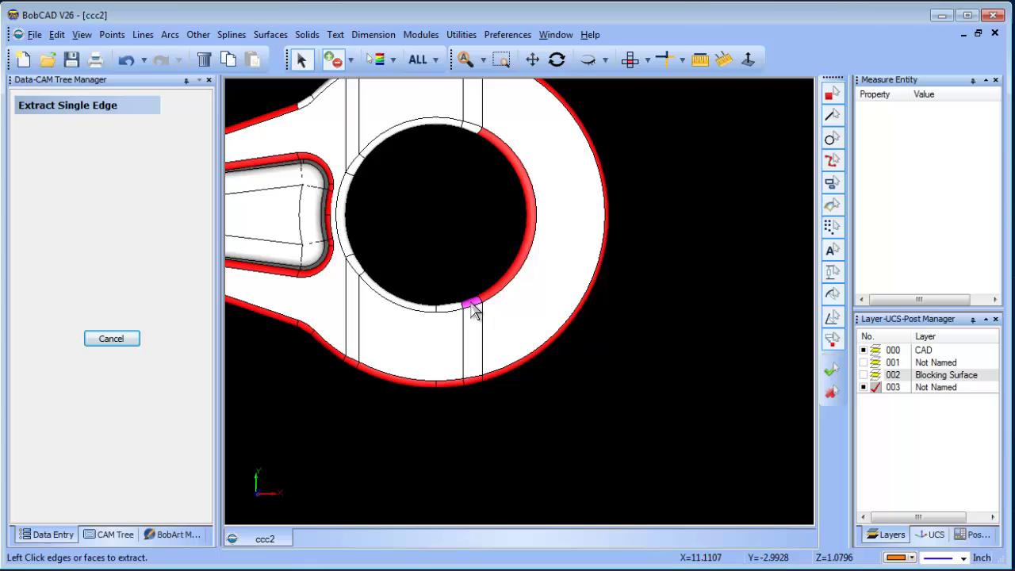
{"action": "left_click", "coordinate": [446, 309]}
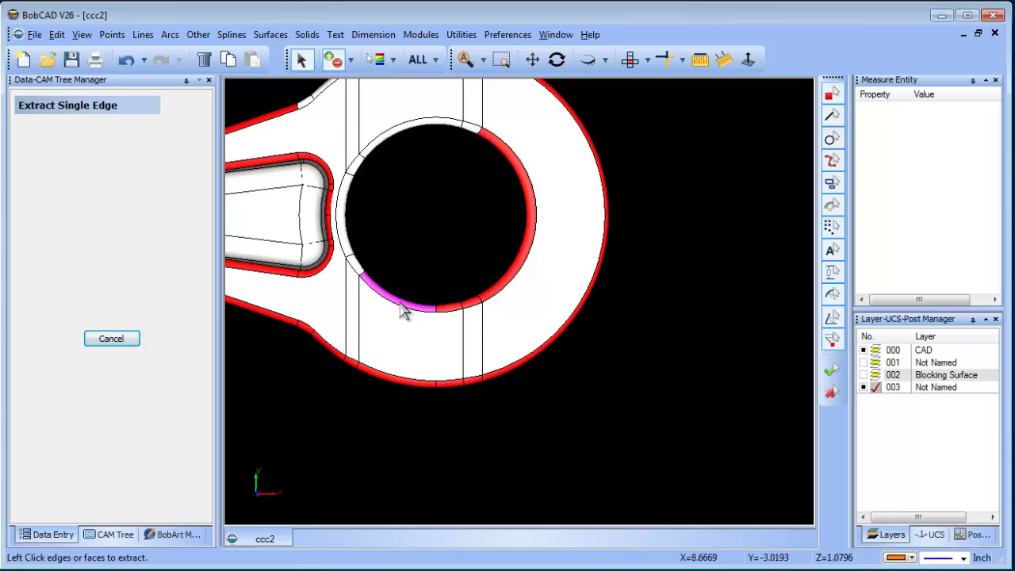
{"action": "left_click", "coordinate": [401, 309]}
{"action": "left_click", "coordinate": [340, 234]}
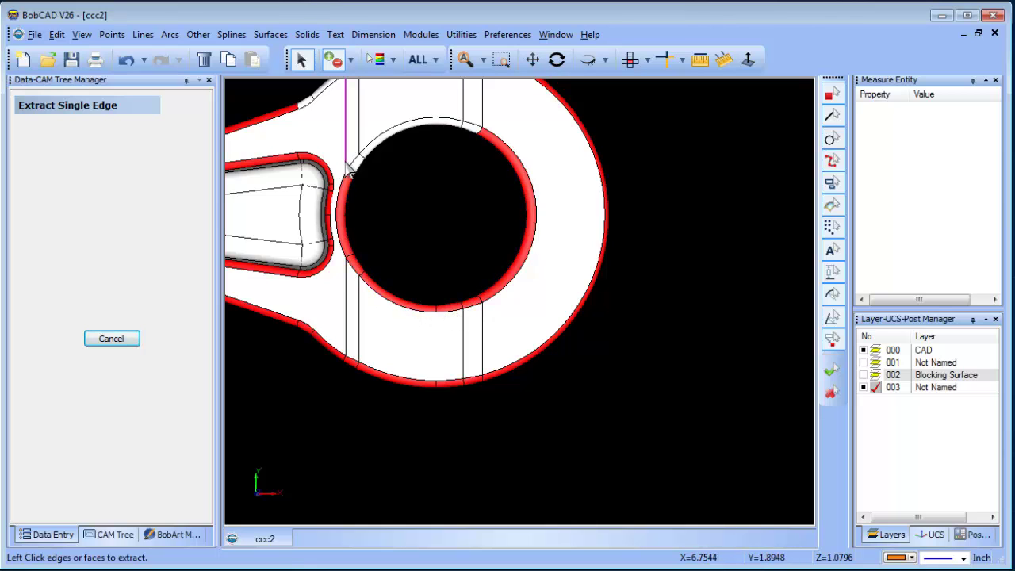
{"action": "left_click", "coordinate": [382, 136]}
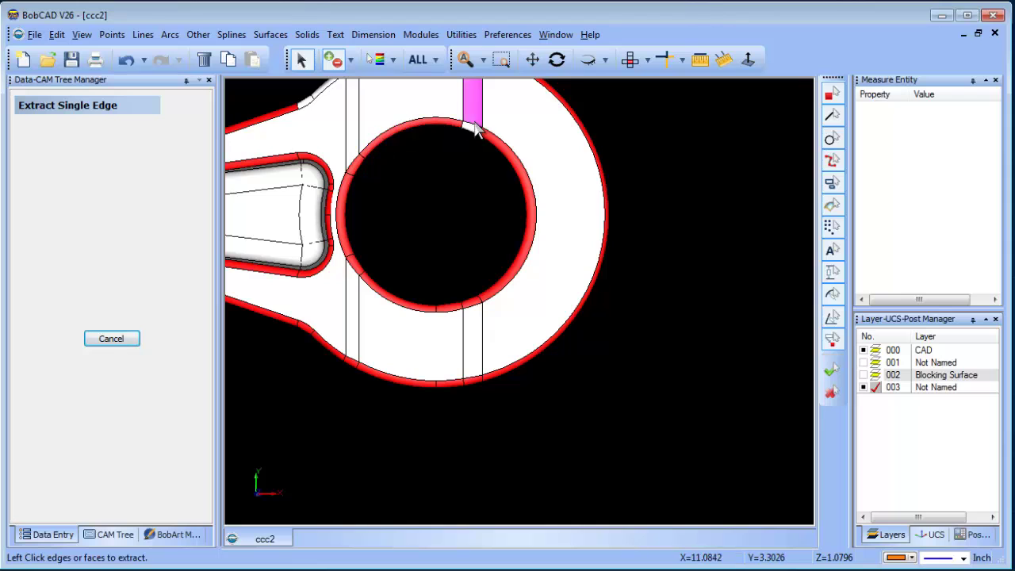
Step: Extract the top outline's outer fillet arcs and the small arc near the neck
{"action": "middle_click_drag", "start_coordinate": [469, 228], "coordinate": [471, 249]}
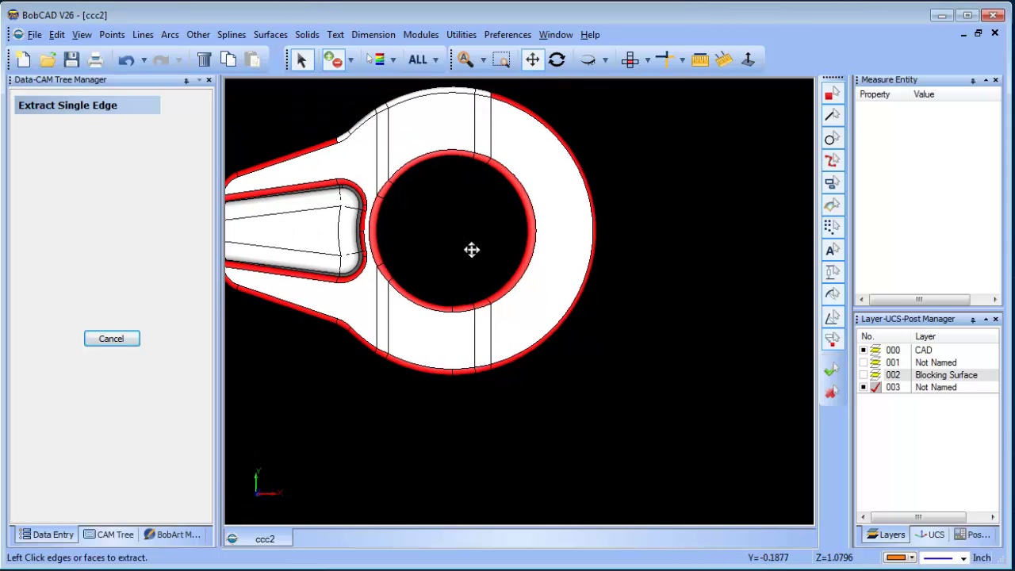
{"action": "scroll", "coordinate": [546, 342], "scroll_direction": "down", "scroll_amount": 2}
{"action": "scroll", "coordinate": [546, 341], "scroll_direction": "up", "scroll_amount": 3}
{"action": "left_click", "coordinate": [584, 152]}
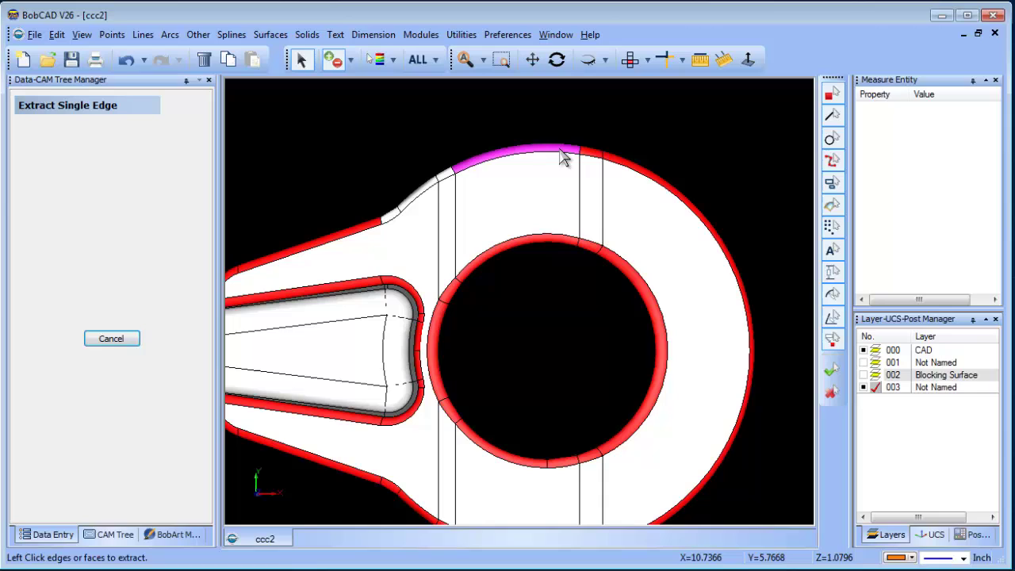
{"action": "left_click", "coordinate": [563, 154]}
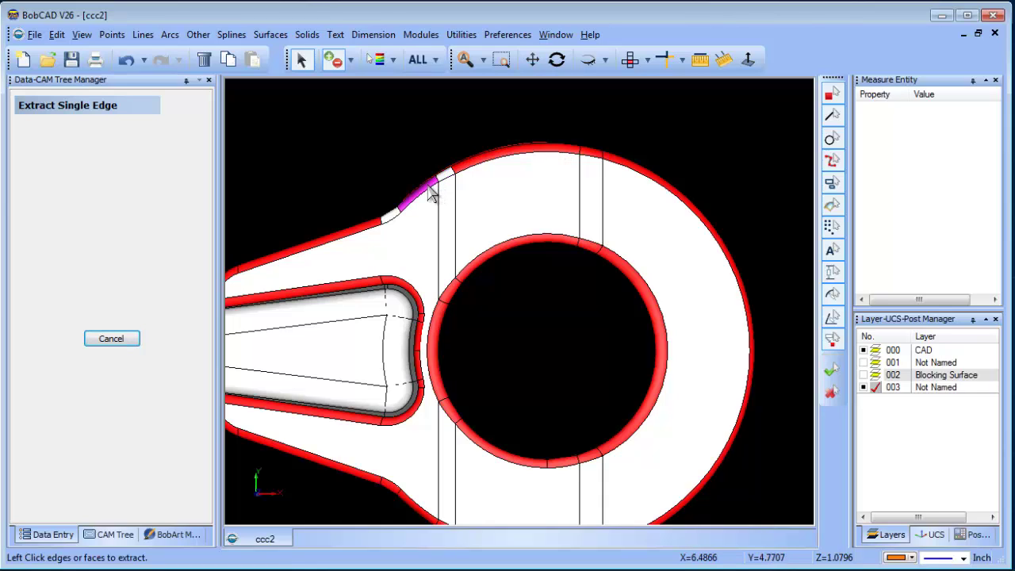
{"action": "left_click", "coordinate": [416, 193]}
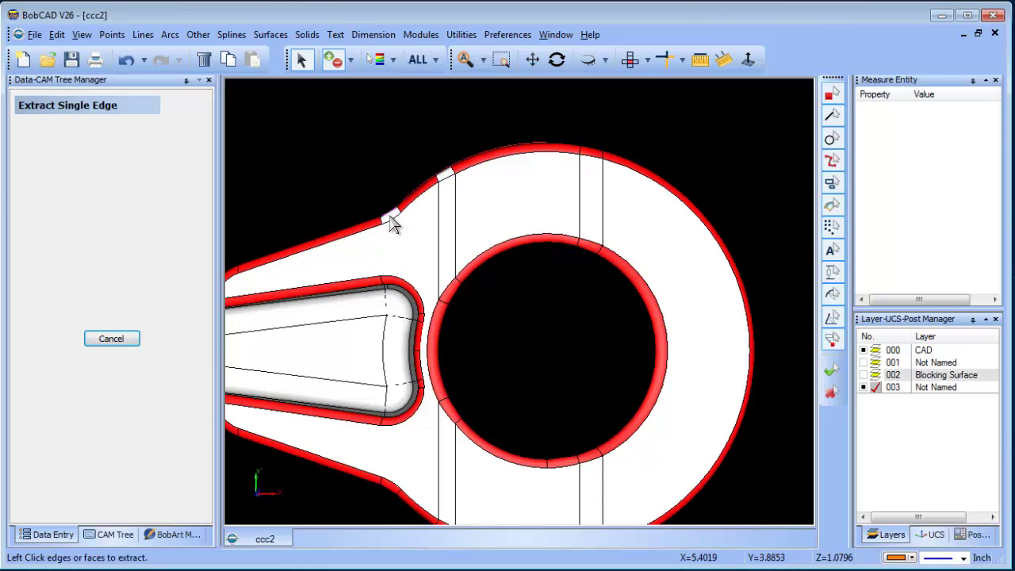
{"action": "left_click", "coordinate": [392, 219]}
{"action": "scroll", "coordinate": [420, 246], "scroll_direction": "down", "scroll_amount": 2}
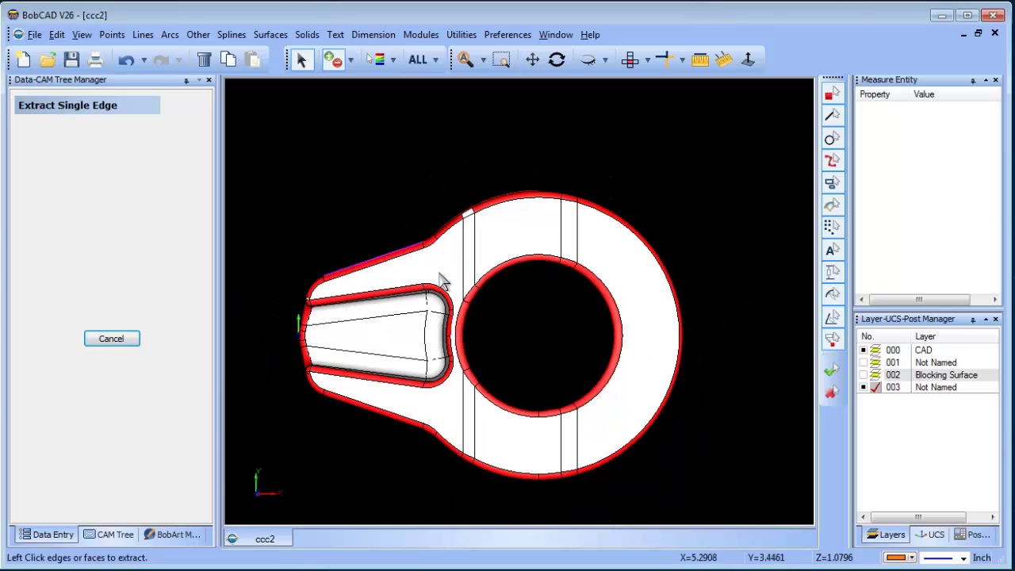
{"action": "scroll", "coordinate": [317, 317], "scroll_direction": "up", "scroll_amount": 2}
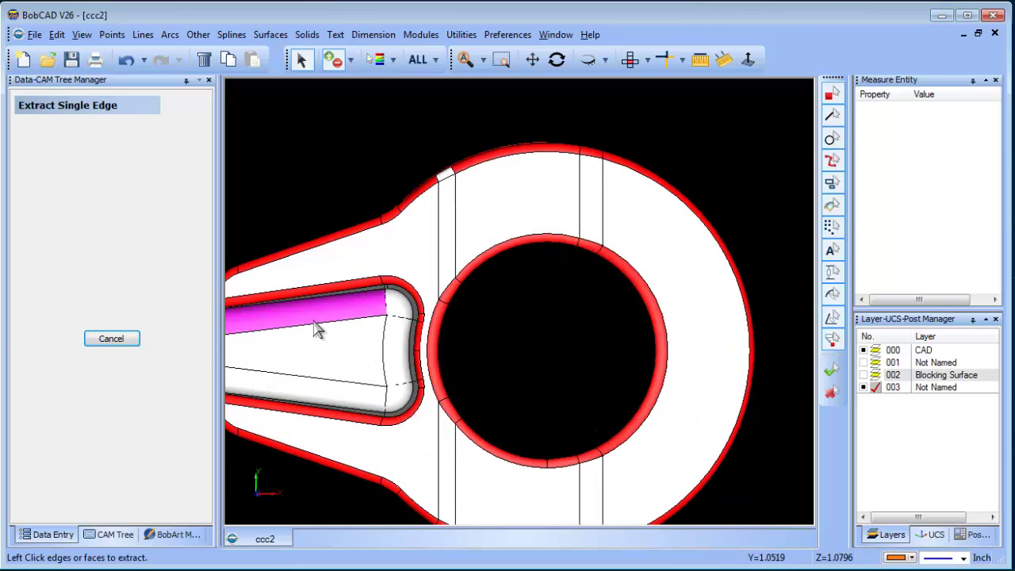
{"action": "scroll", "coordinate": [459, 318], "scroll_direction": "up", "scroll_amount": 2}
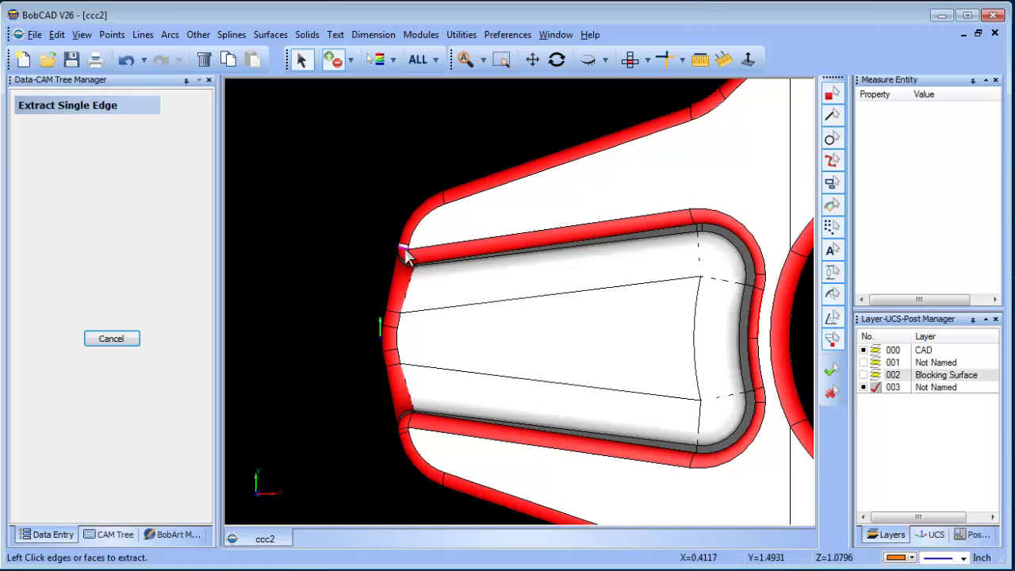
{"action": "scroll", "coordinate": [546, 337], "scroll_direction": "up", "scroll_amount": 3}
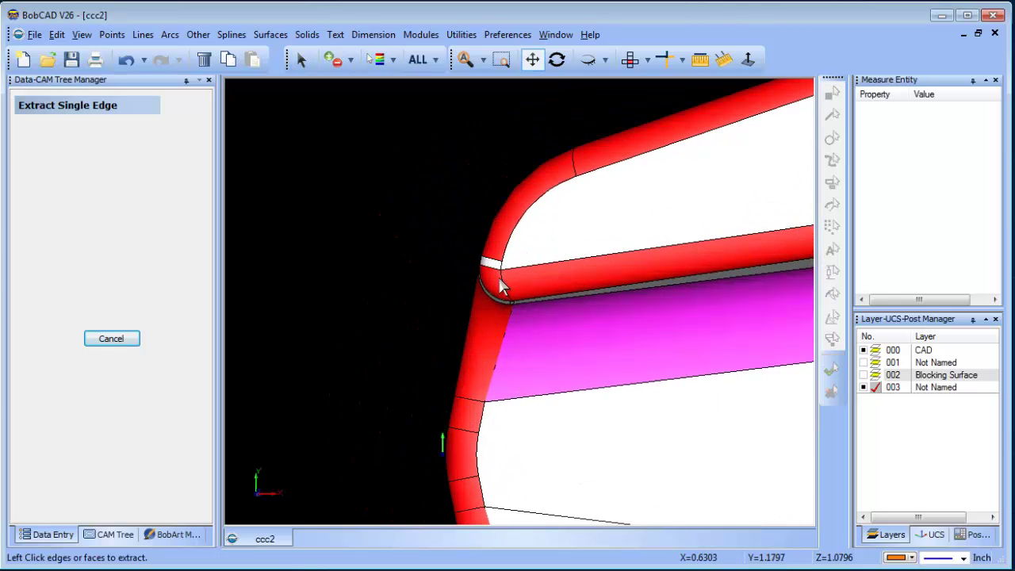
{"action": "scroll", "coordinate": [492, 277], "scroll_direction": "down", "scroll_amount": 5}
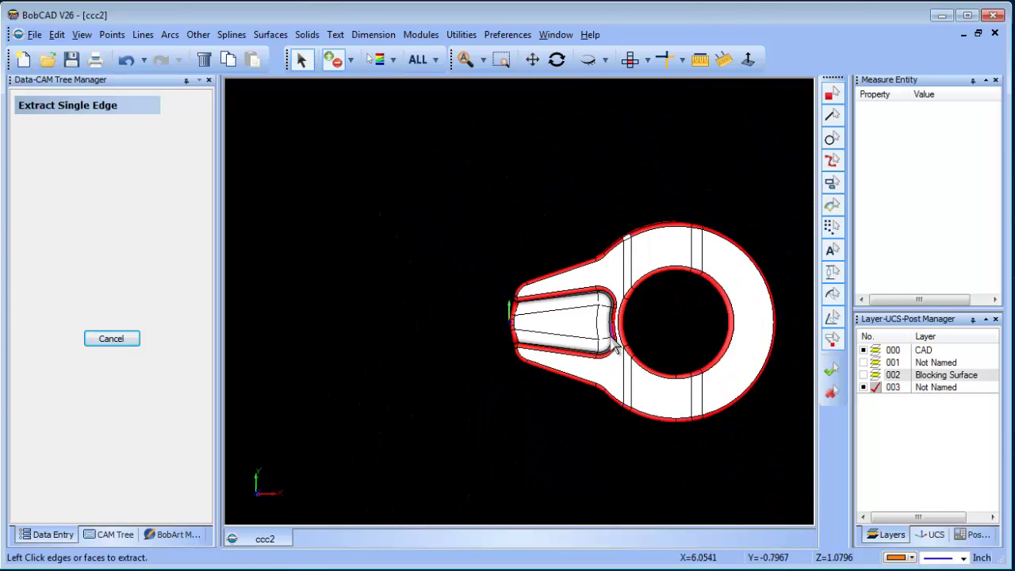
{"action": "scroll", "coordinate": [594, 243], "scroll_direction": "up", "scroll_amount": 5}
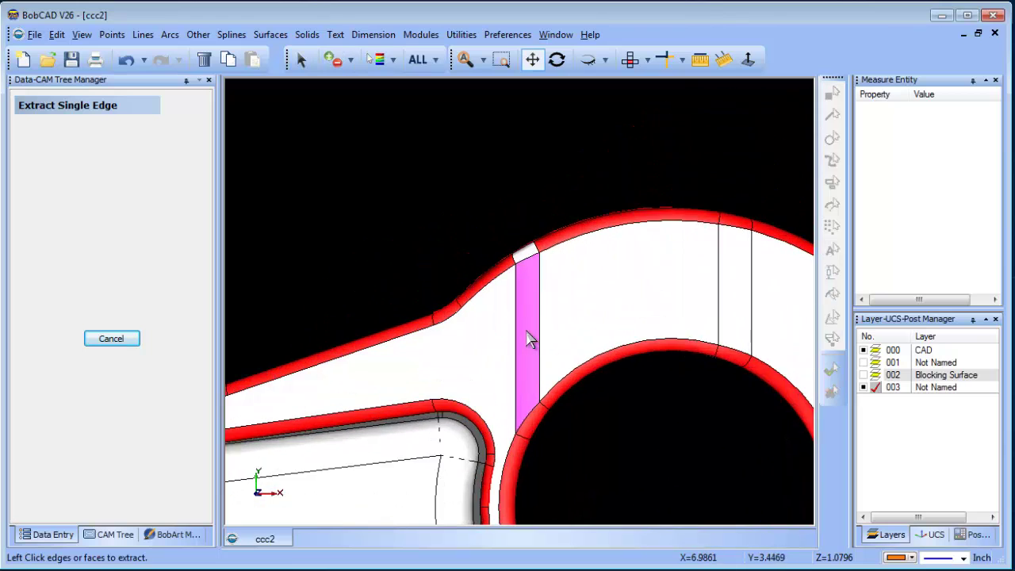
{"action": "scroll", "coordinate": [536, 274], "scroll_direction": "down", "scroll_amount": 5}
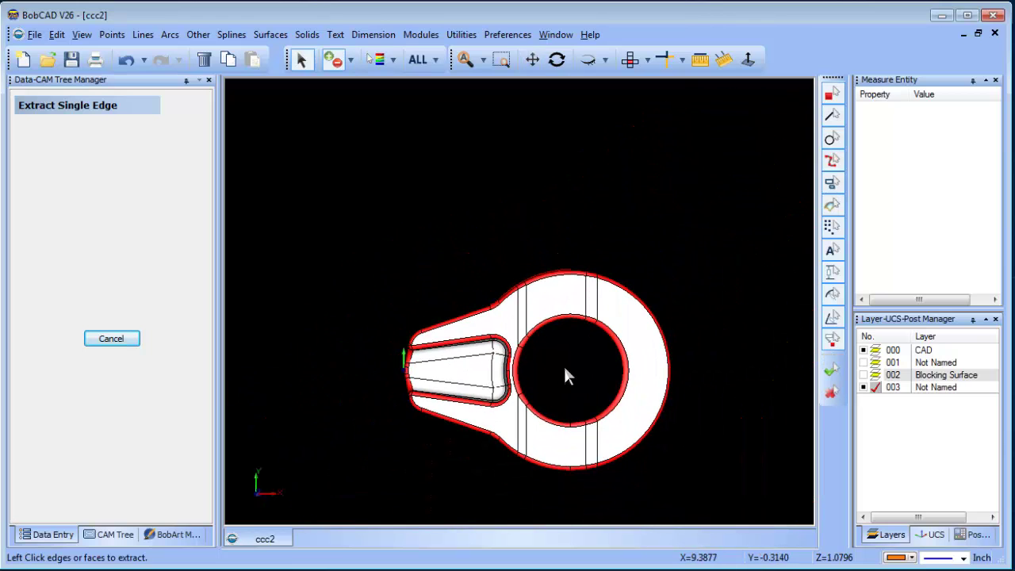
Step: Confirm the extracted edges, hide the 000 CAD solid layer, and end extraction
{"action": "right_click", "coordinate": [514, 192]}
{"action": "left_click", "coordinate": [516, 193]}
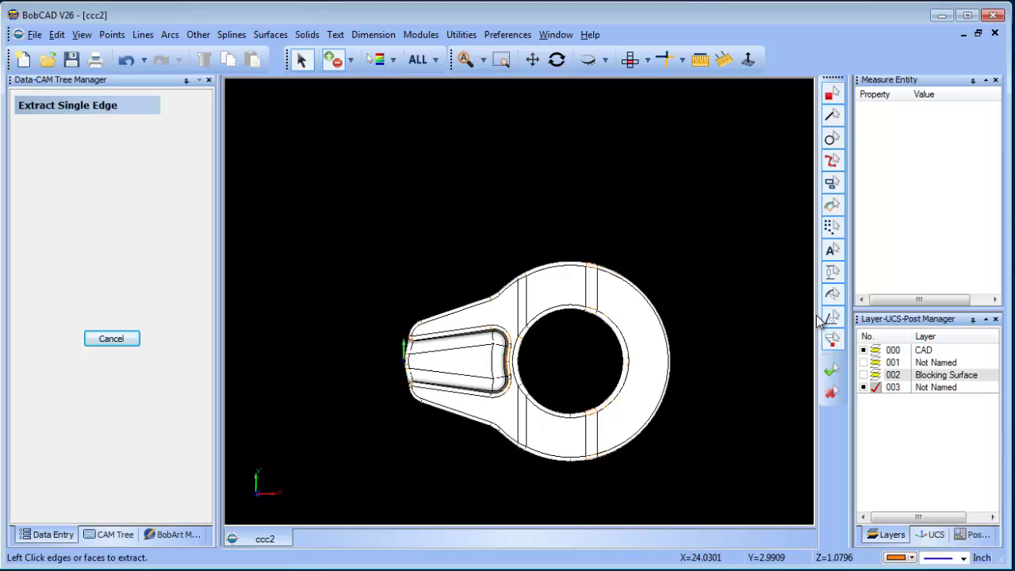
{"action": "left_click", "coordinate": [864, 349]}
{"action": "right_click", "coordinate": [468, 209]}
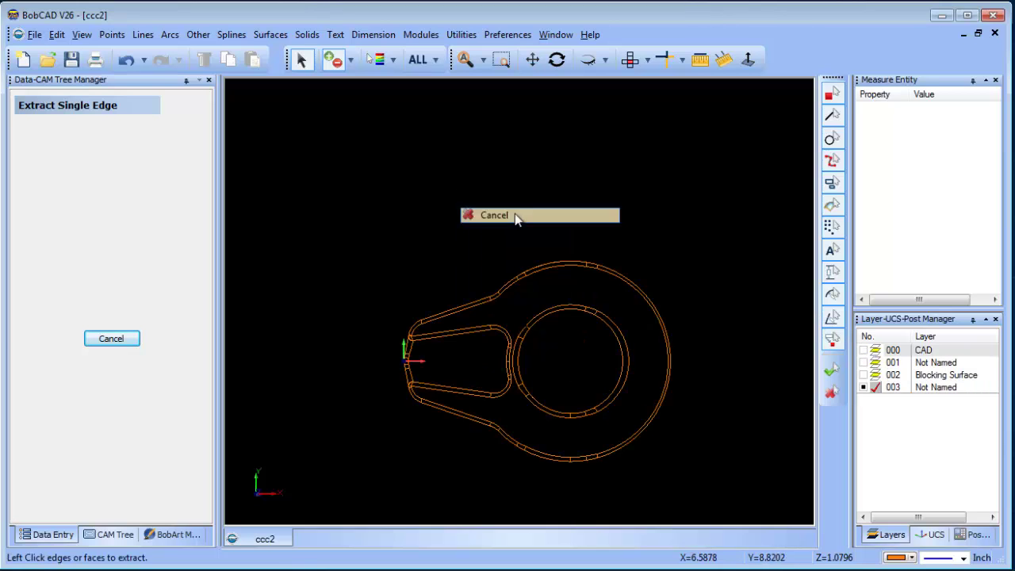
{"action": "left_click", "coordinate": [516, 218]}
Step: Orbit the wireframe into a tilted view and delete the small stray arc
{"action": "scroll", "coordinate": [566, 297], "scroll_direction": "up", "scroll_amount": 3}
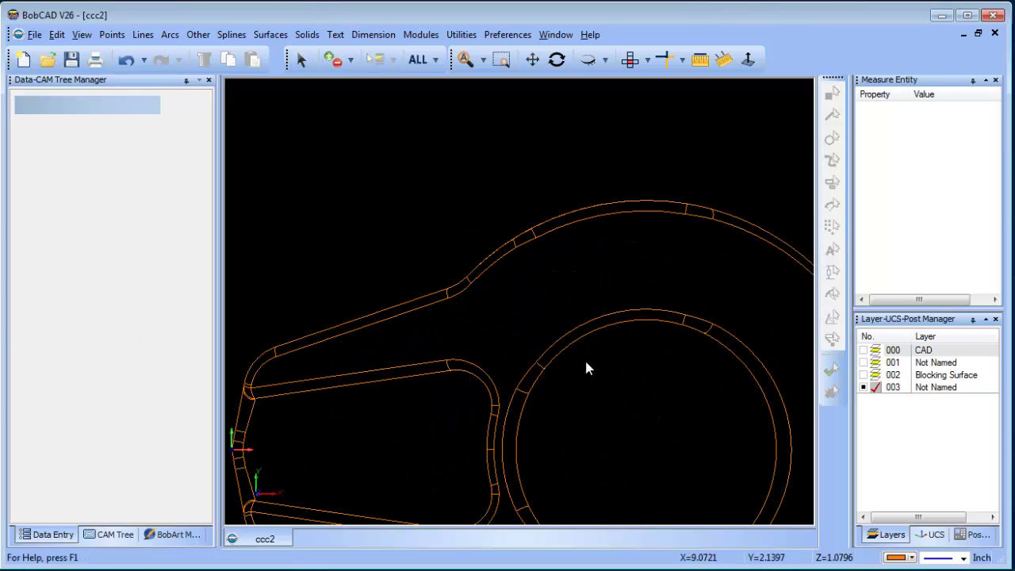
{"action": "scroll", "coordinate": [560, 361], "scroll_direction": "down", "scroll_amount": 4}
{"action": "middle_click_drag", "start_coordinate": [561, 361], "coordinate": [604, 275]}
{"action": "left_click", "coordinate": [302, 59]}
{"action": "left_click_drag", "start_coordinate": [459, 305], "coordinate": [505, 354]}
{"action": "key", "text": "Delete"}
Step: Return to Top view and check the small connecting line and lower curved chain selections
{"action": "scroll", "coordinate": [497, 304], "scroll_direction": "up", "scroll_amount": 2}
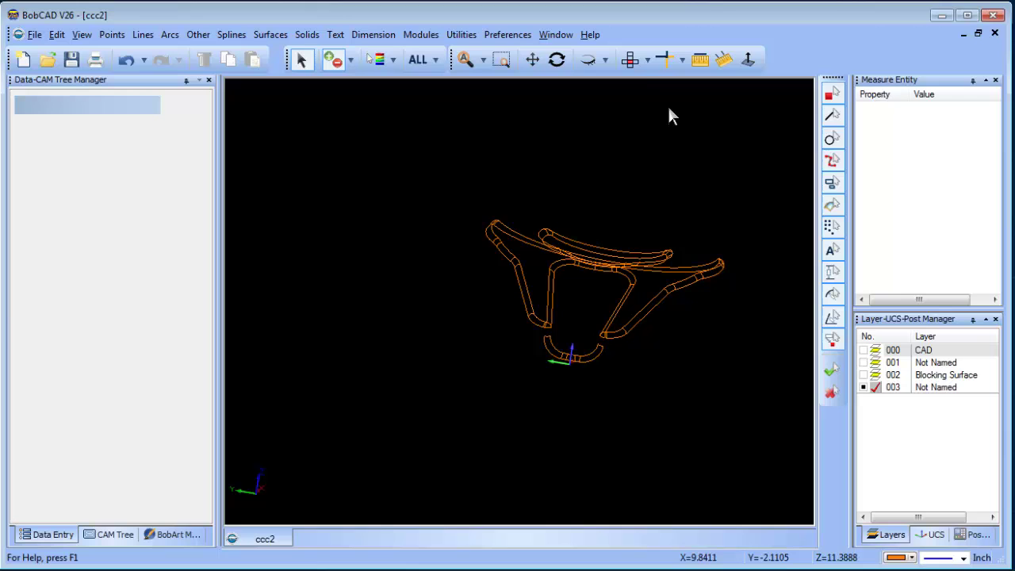
{"action": "left_click", "coordinate": [631, 61]}
{"action": "scroll", "coordinate": [517, 317], "scroll_direction": "up", "scroll_amount": 4}
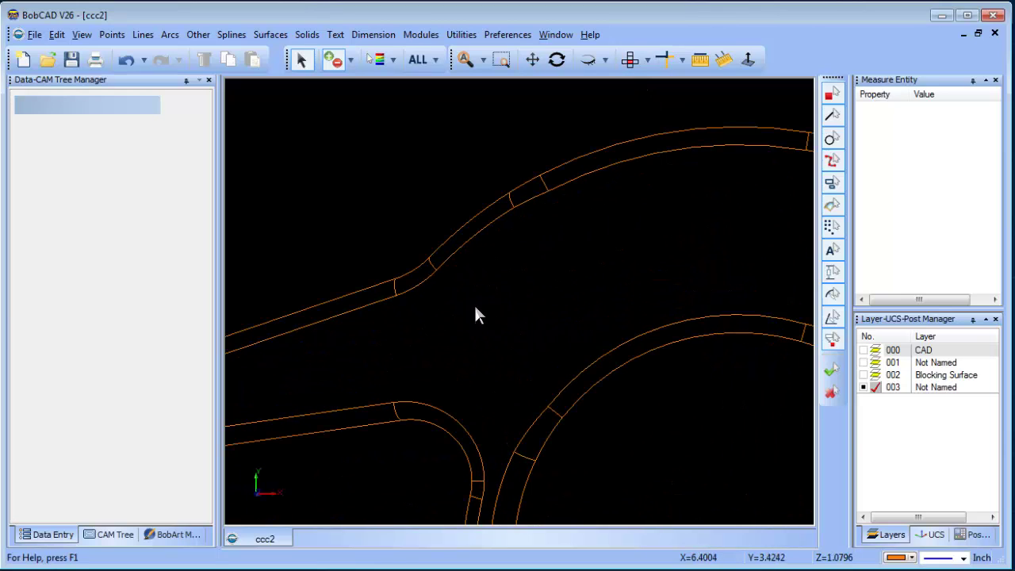
{"action": "left_click", "coordinate": [394, 285]}
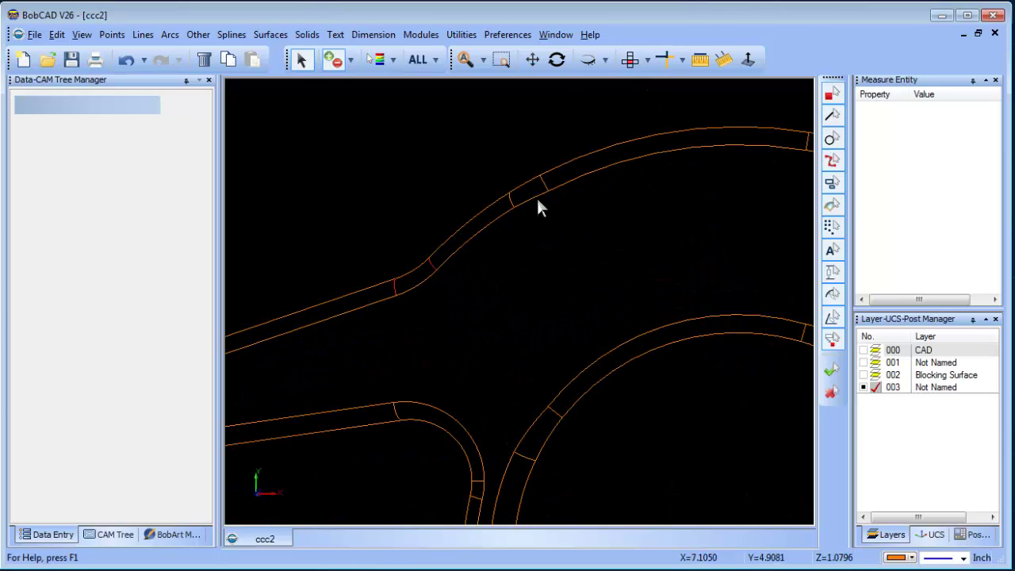
{"action": "scroll", "coordinate": [544, 188], "scroll_direction": "down", "scroll_amount": 3}
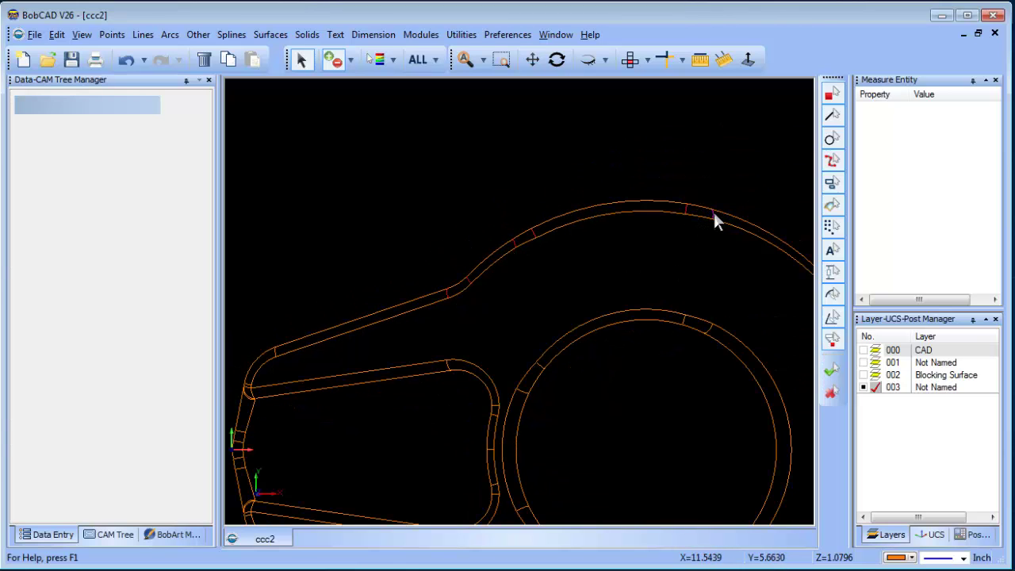
{"action": "scroll", "coordinate": [754, 276], "scroll_direction": "down", "scroll_amount": 2}
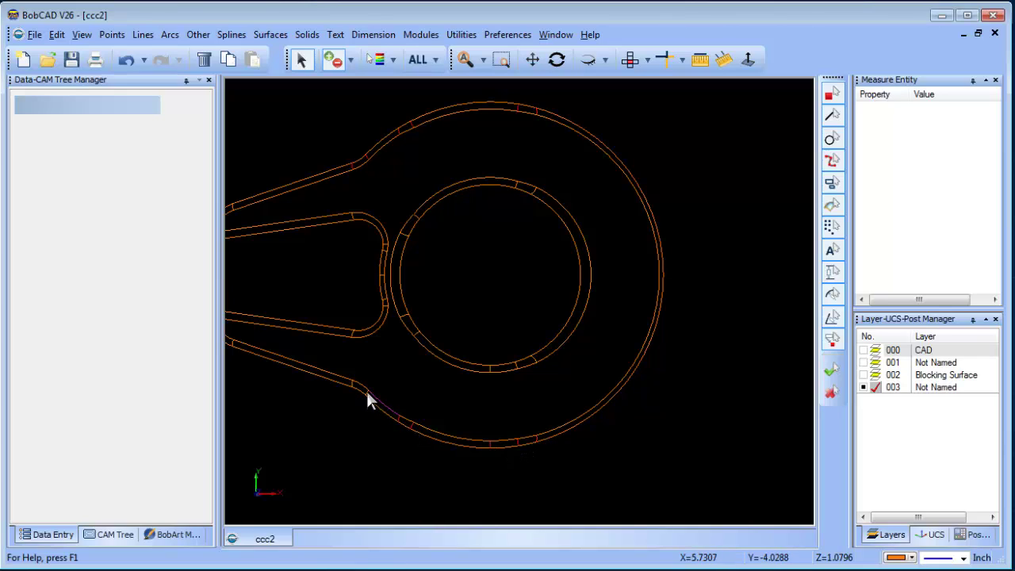
{"action": "scroll", "coordinate": [402, 428], "scroll_direction": "down", "scroll_amount": 2}
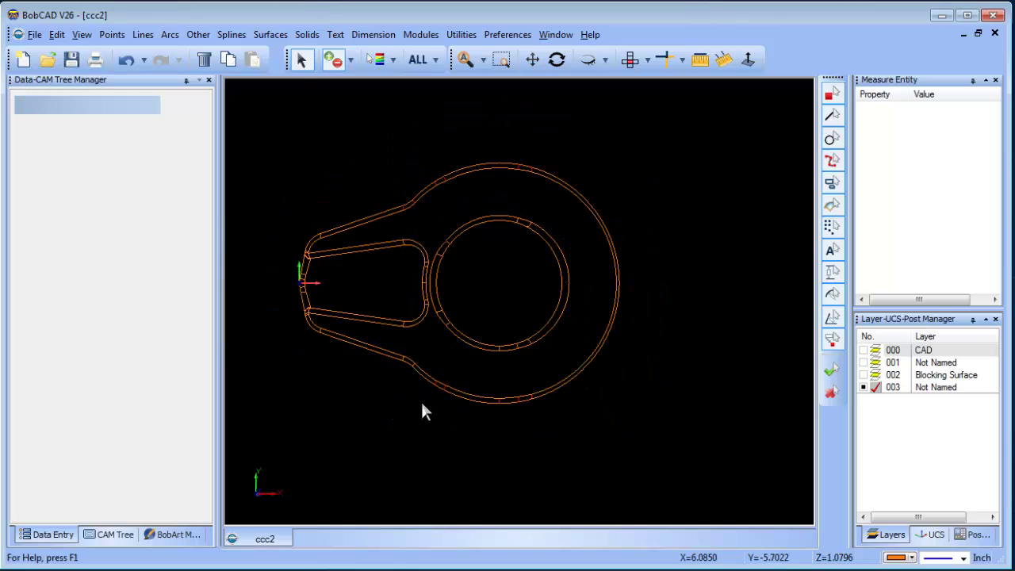
{"action": "middle_click_drag", "start_coordinate": [421, 410], "coordinate": [569, 336]}
{"action": "scroll", "coordinate": [555, 317], "scroll_direction": "up", "scroll_amount": 4}
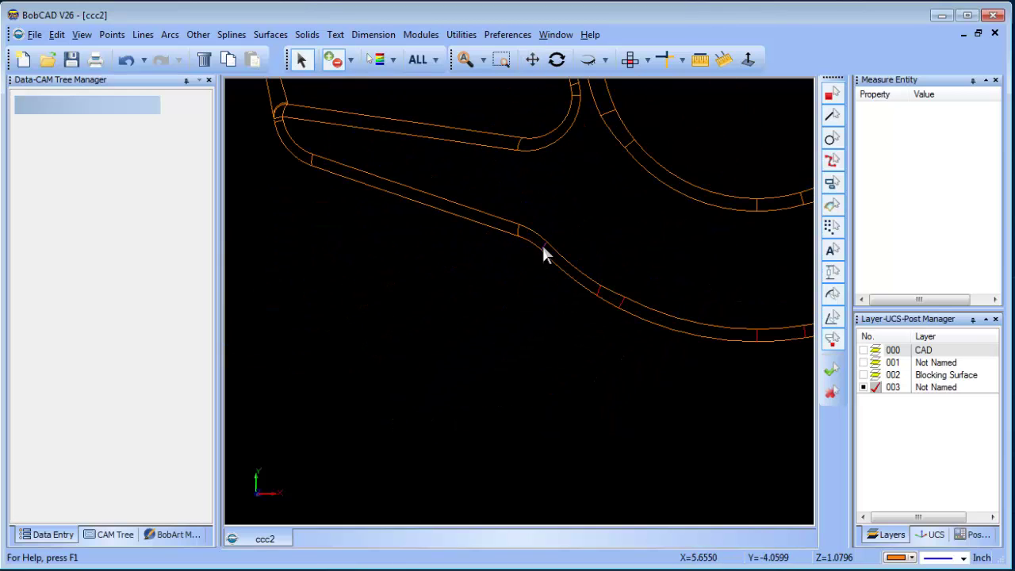
{"action": "left_click", "coordinate": [517, 225]}
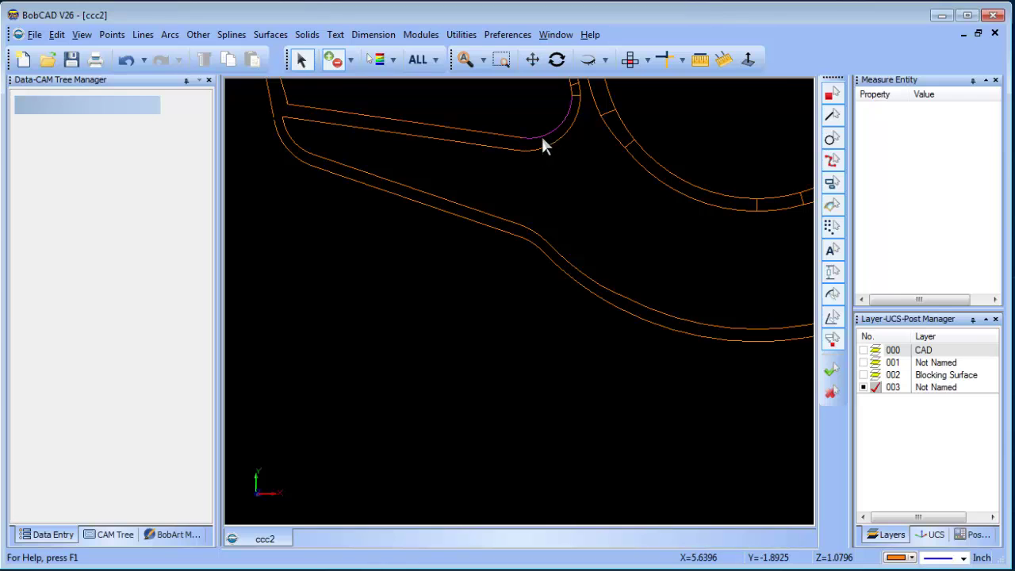
Step: Pan and zoom until the whole doubled orange outline fits in view
{"action": "scroll", "coordinate": [548, 183], "scroll_direction": "down", "scroll_amount": 2}
{"action": "middle_click_drag", "start_coordinate": [464, 185], "coordinate": [430, 272]}
{"action": "scroll", "coordinate": [372, 242], "scroll_direction": "up", "scroll_amount": 2}
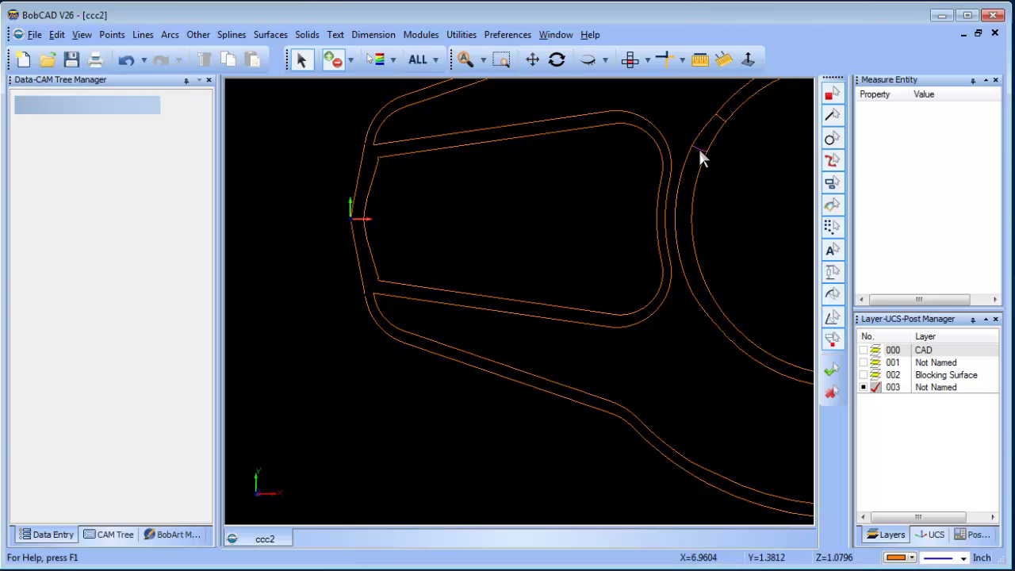
{"action": "scroll", "coordinate": [725, 136], "scroll_direction": "down", "scroll_amount": 4}
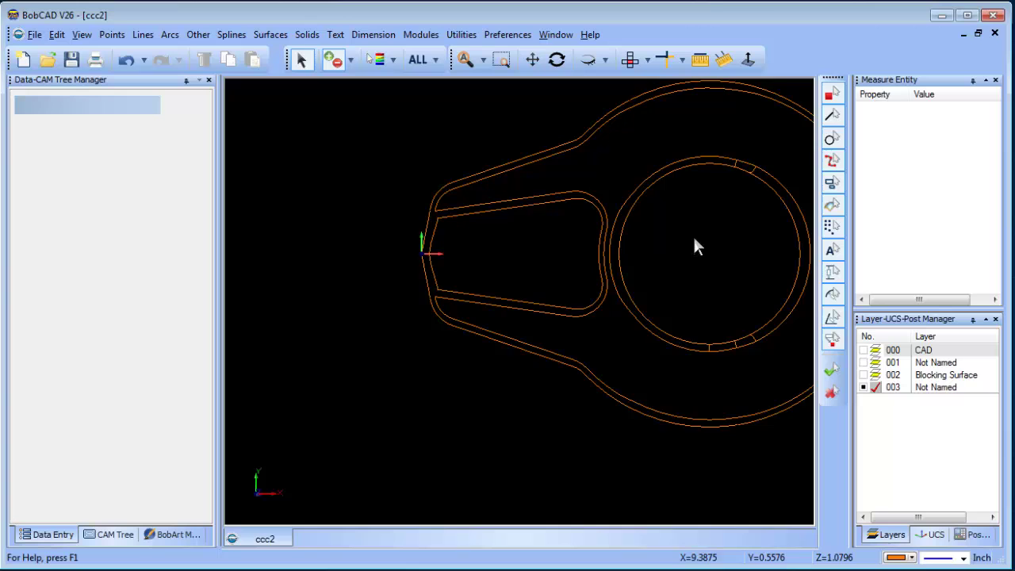
{"action": "middle_click_drag", "start_coordinate": [695, 245], "coordinate": [495, 298]}
{"action": "scroll", "coordinate": [558, 222], "scroll_direction": "up", "scroll_amount": 1}
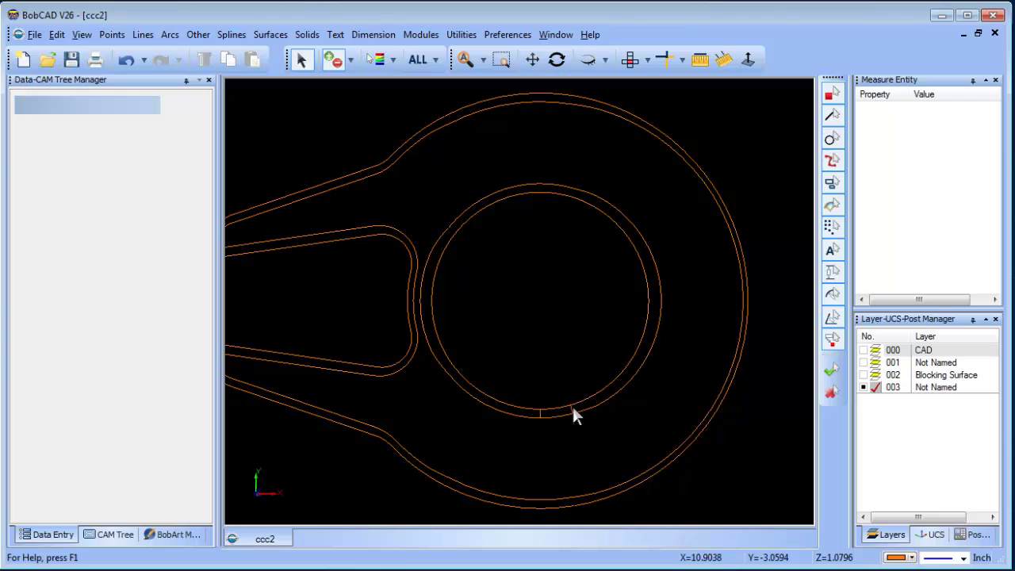
{"action": "scroll", "coordinate": [520, 397], "scroll_direction": "down", "scroll_amount": 3}
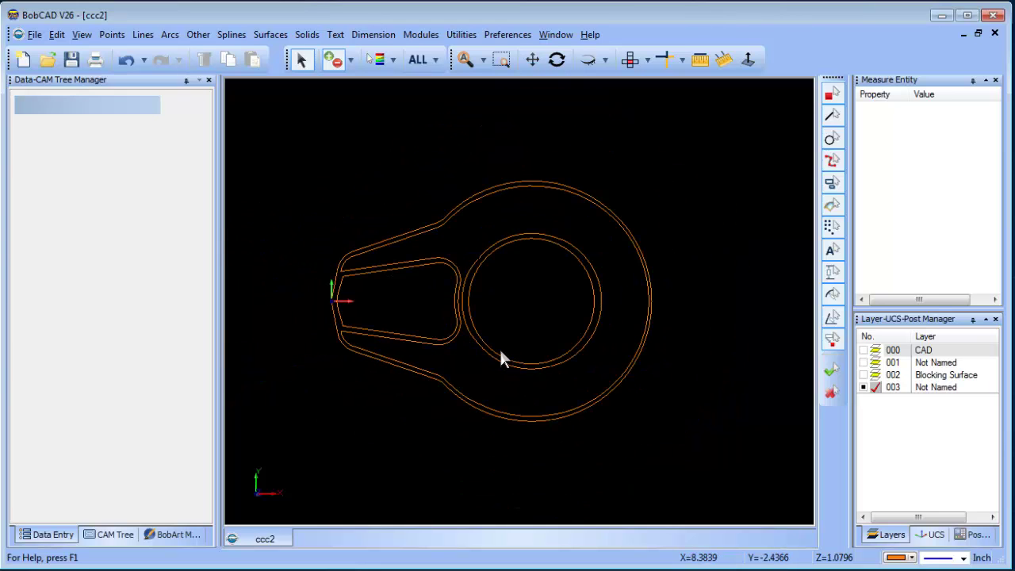
{"action": "scroll", "coordinate": [500, 351], "scroll_direction": "down", "scroll_amount": 2}
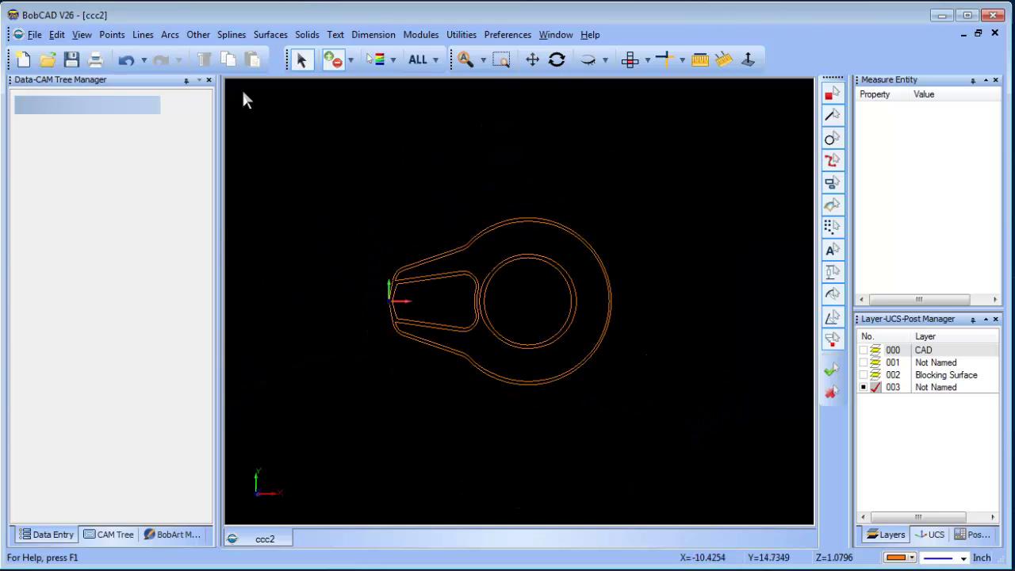
Step: Draw a rectangle around the part and turn it into a planar surface
{"action": "left_click", "coordinate": [197, 35]}
{"action": "left_click", "coordinate": [210, 48]}
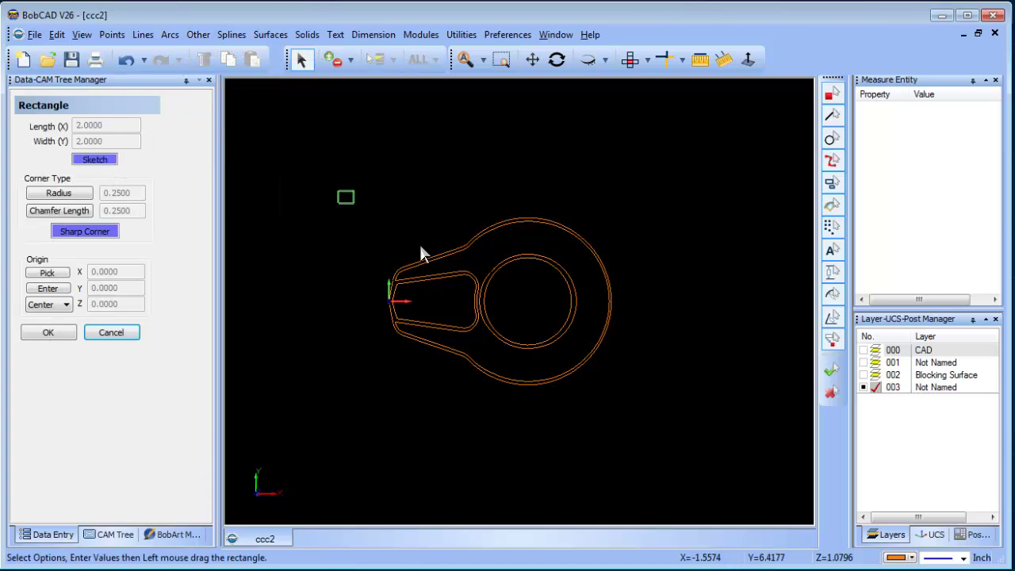
{"action": "left_click_drag", "start_coordinate": [420, 252], "coordinate": [662, 416]}
{"action": "left_click", "coordinate": [271, 35]}
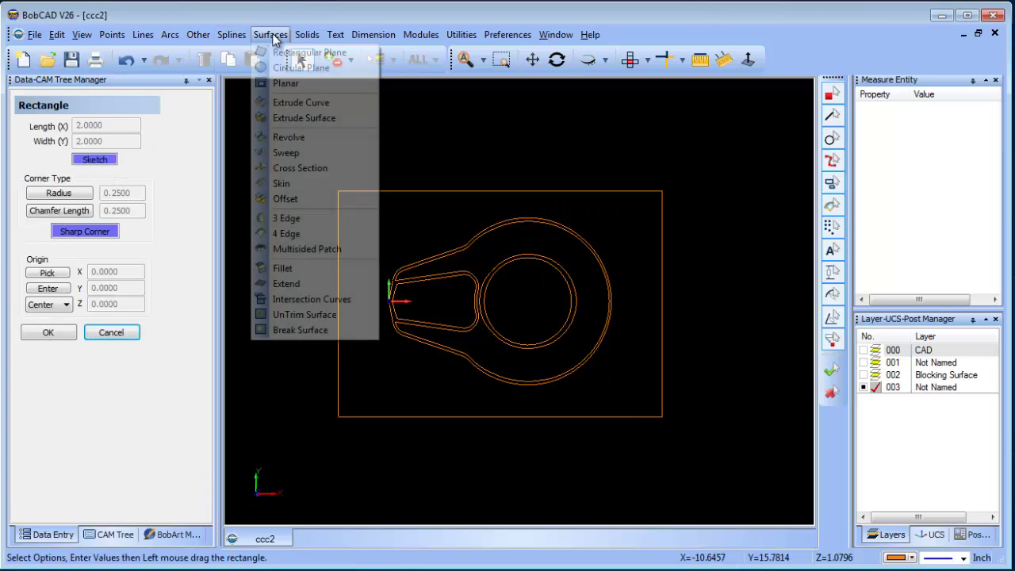
{"action": "left_click", "coordinate": [293, 84]}
{"action": "left_click", "coordinate": [410, 190]}
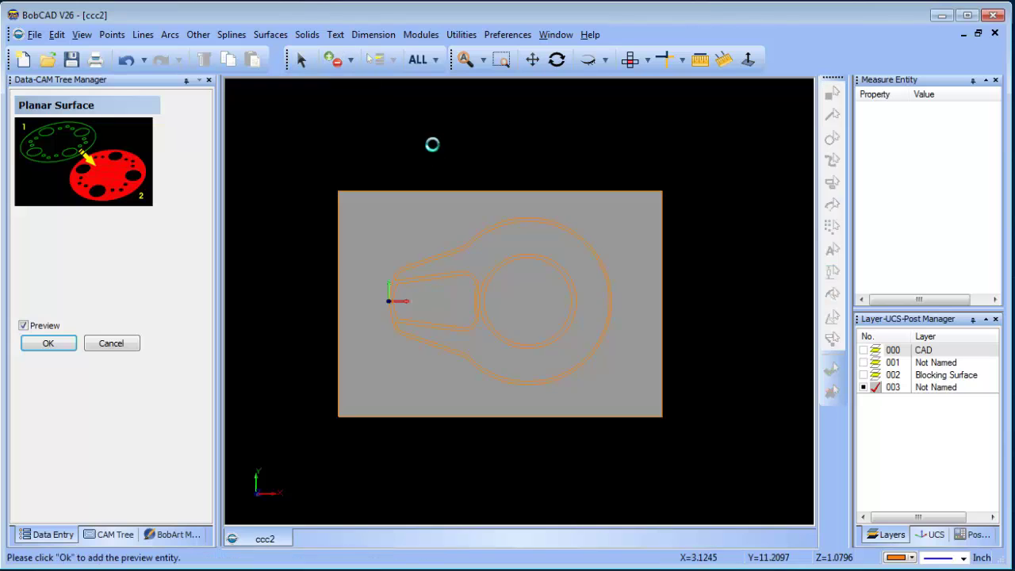
Step: Set the colour to purple and project all the part's curves onto the planar surface
{"action": "left_click", "coordinate": [911, 558]}
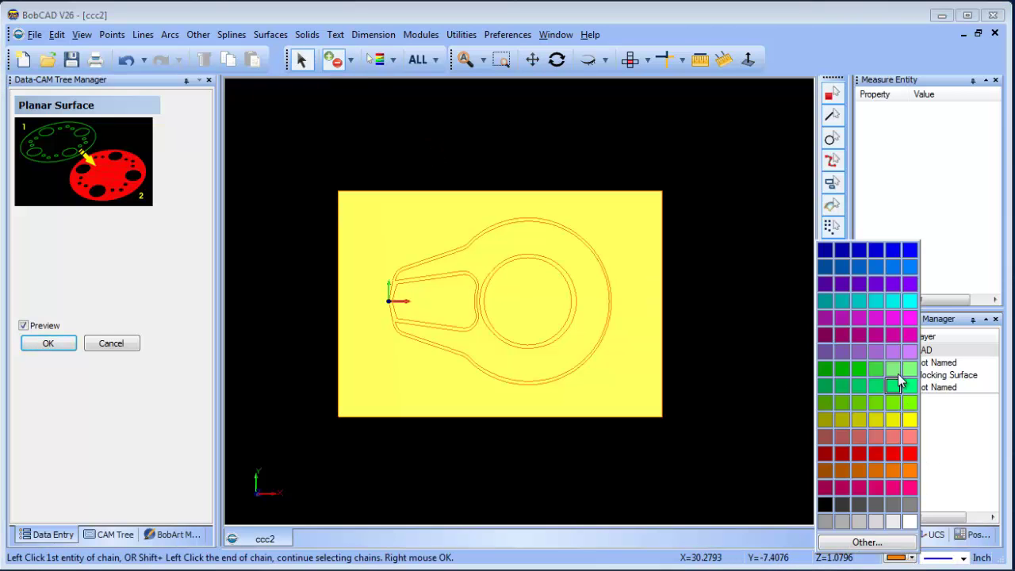
{"action": "left_click", "coordinate": [910, 284]}
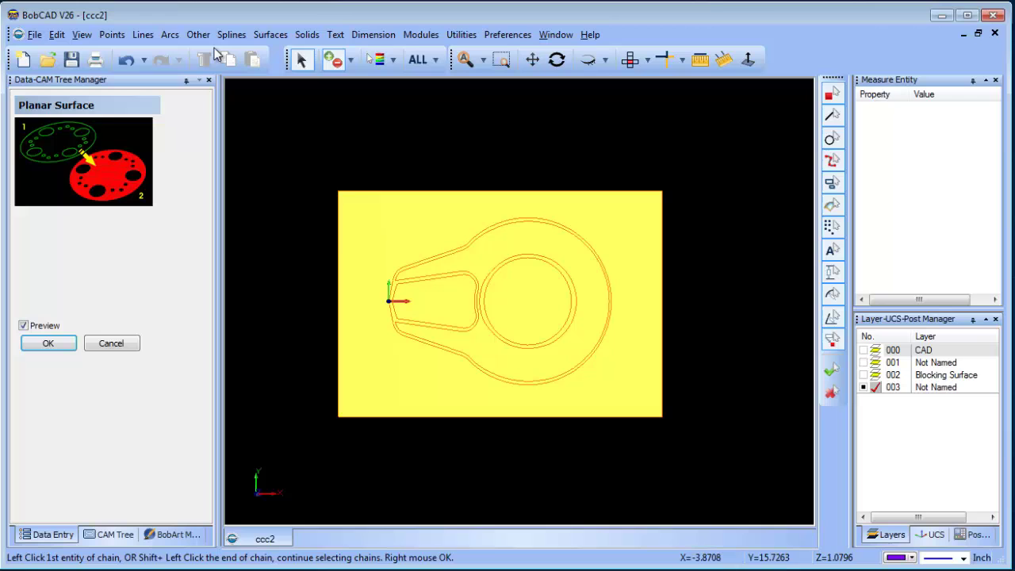
{"action": "left_click", "coordinate": [197, 34]}
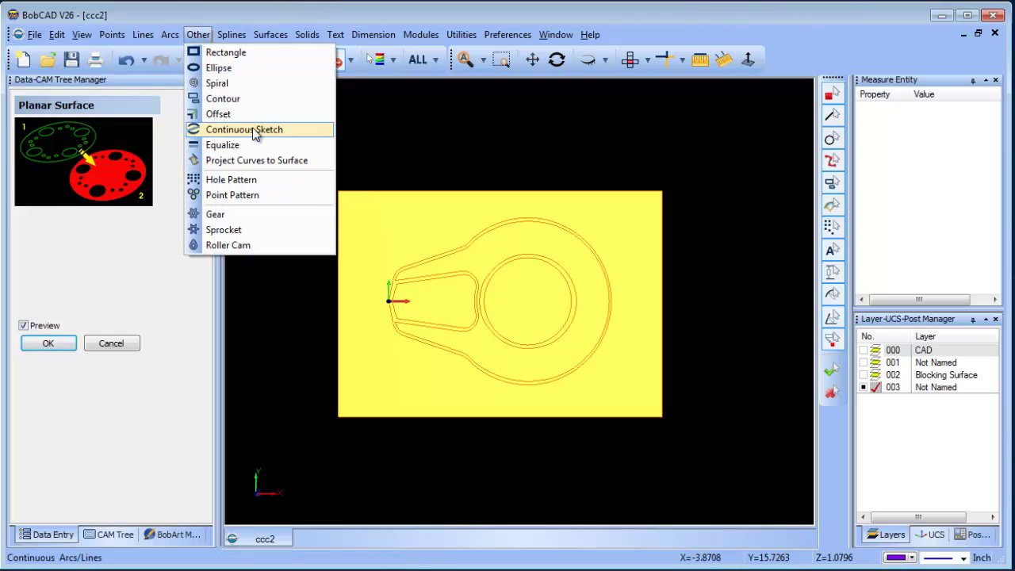
{"action": "left_click", "coordinate": [262, 160]}
{"action": "left_click_drag", "start_coordinate": [372, 207], "coordinate": [637, 410]}
{"action": "right_click", "coordinate": [639, 400]}
{"action": "left_click", "coordinate": [646, 379]}
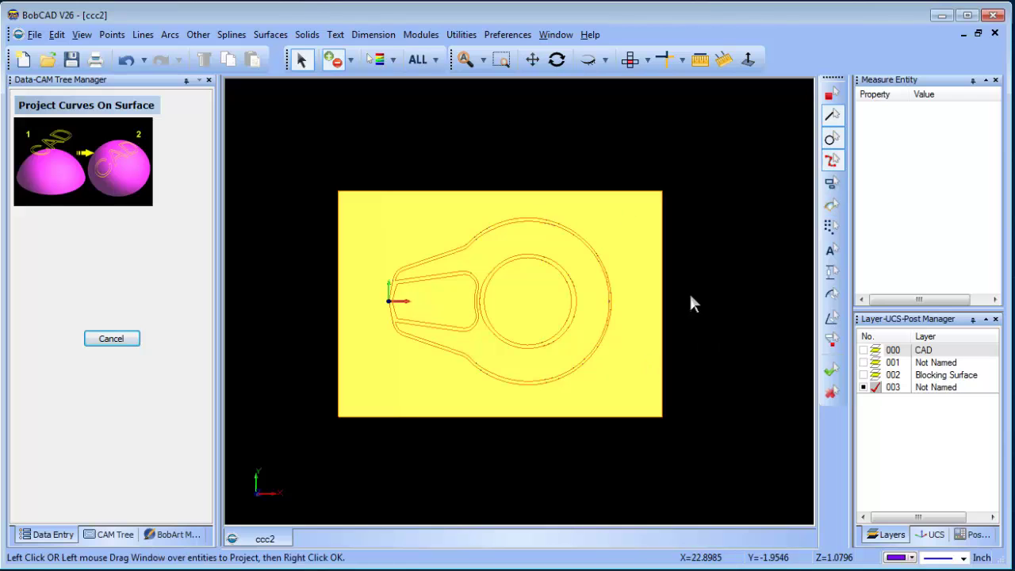
{"action": "right_click", "coordinate": [360, 116]}
{"action": "left_click", "coordinate": [370, 137]}
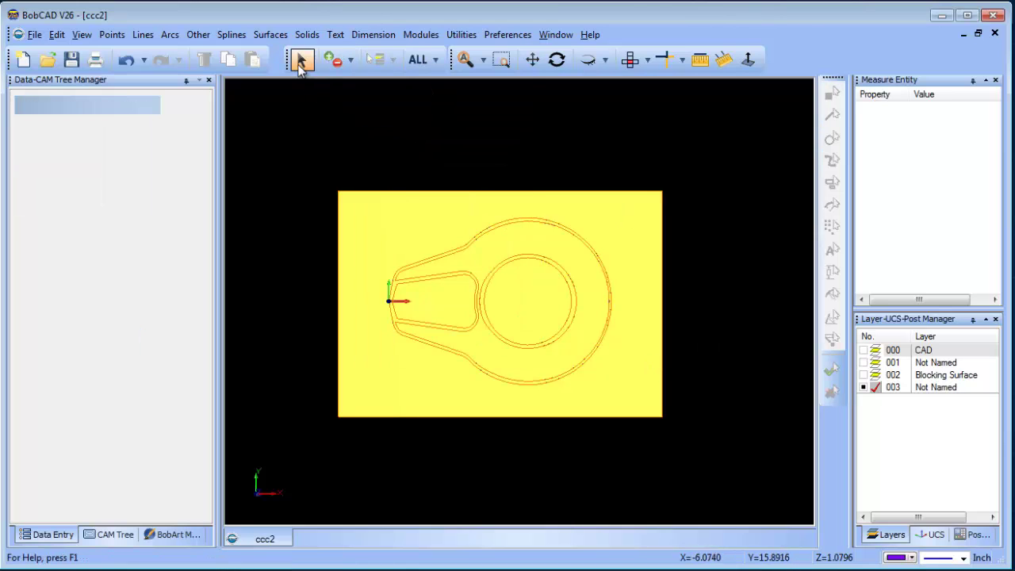
Step: Select all orange entities with the Pick by Color filter
{"action": "left_click", "coordinate": [434, 59]}
{"action": "left_click", "coordinate": [452, 113]}
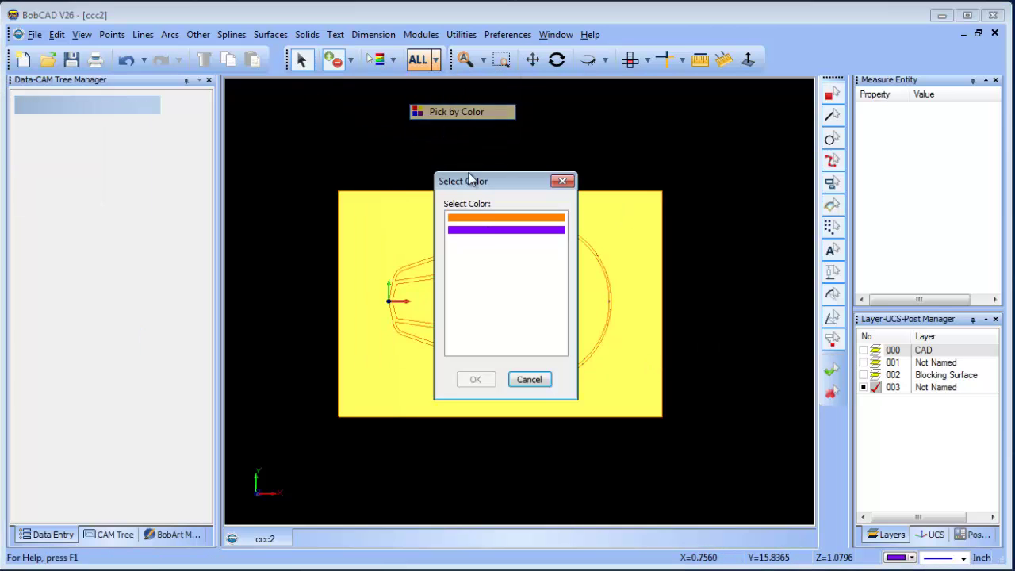
{"action": "left_click", "coordinate": [491, 218]}
{"action": "left_click", "coordinate": [474, 379]}
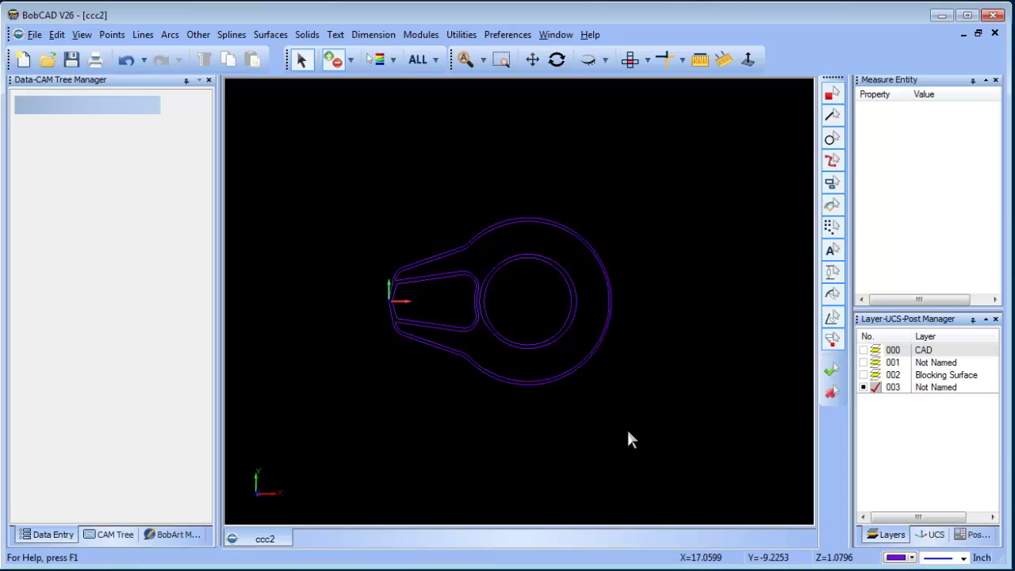
Step: Zoom in, pick the inner slot contour, then cancel to deselect it
{"action": "scroll", "coordinate": [539, 349], "scroll_direction": "up", "scroll_amount": 3}
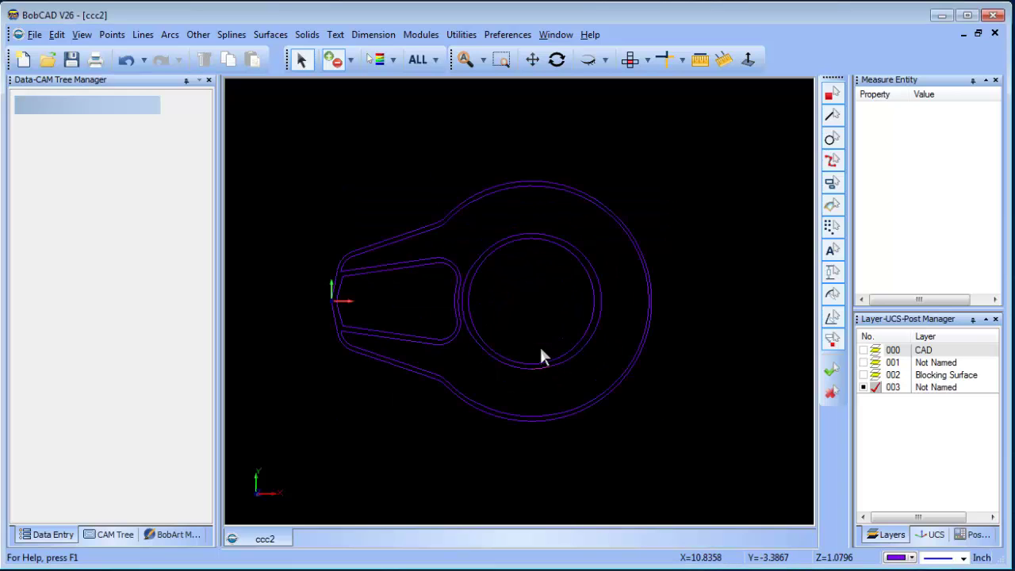
{"action": "left_click", "coordinate": [387, 255]}
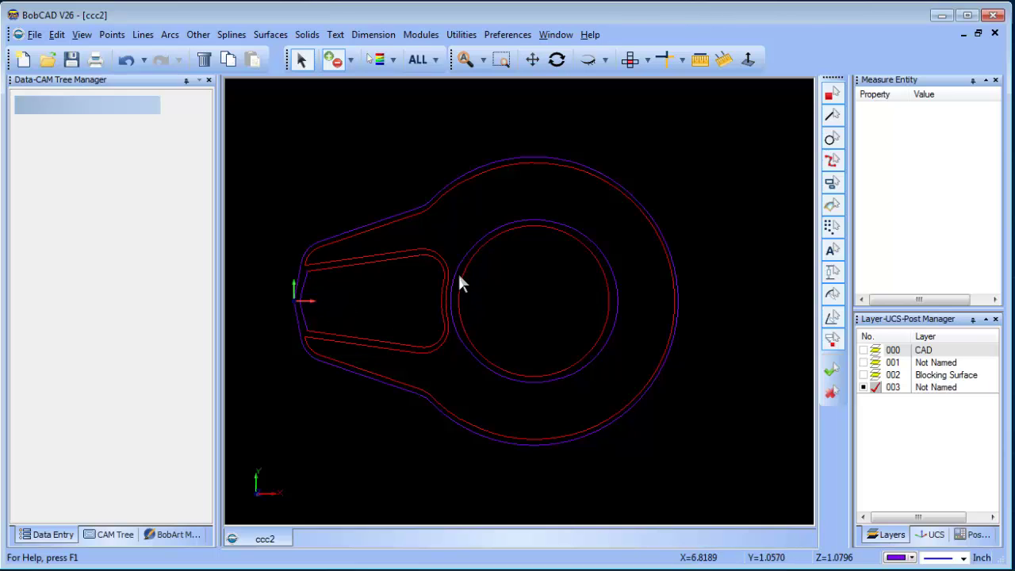
{"action": "right_click", "coordinate": [346, 156]}
{"action": "left_click", "coordinate": [349, 177]}
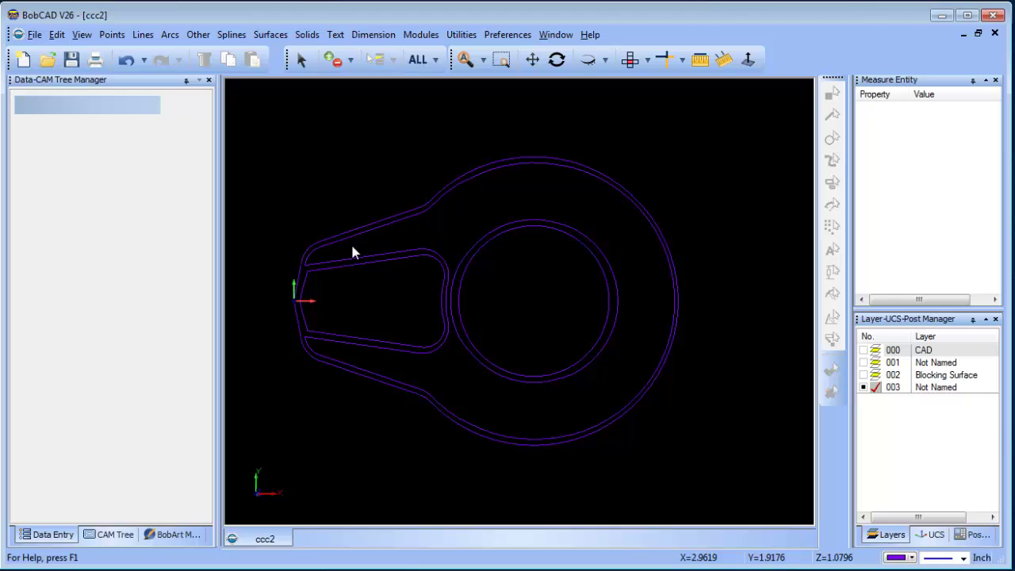
Step: Set the colour for new geometry to green
{"action": "left_click", "coordinate": [198, 34]}
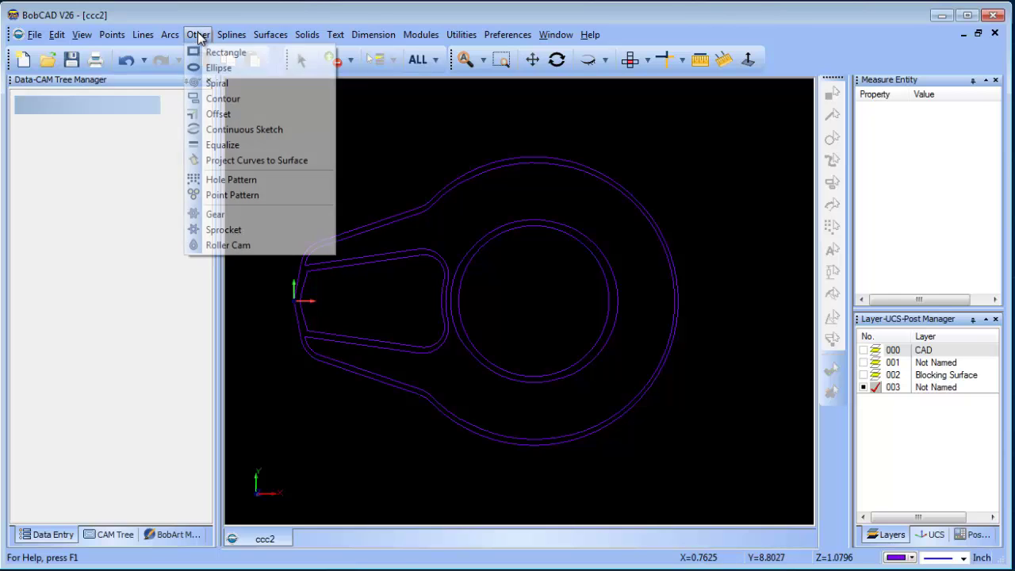
{"action": "mouse_move", "coordinate": [231, 34]}
{"action": "left_click", "coordinate": [911, 558]}
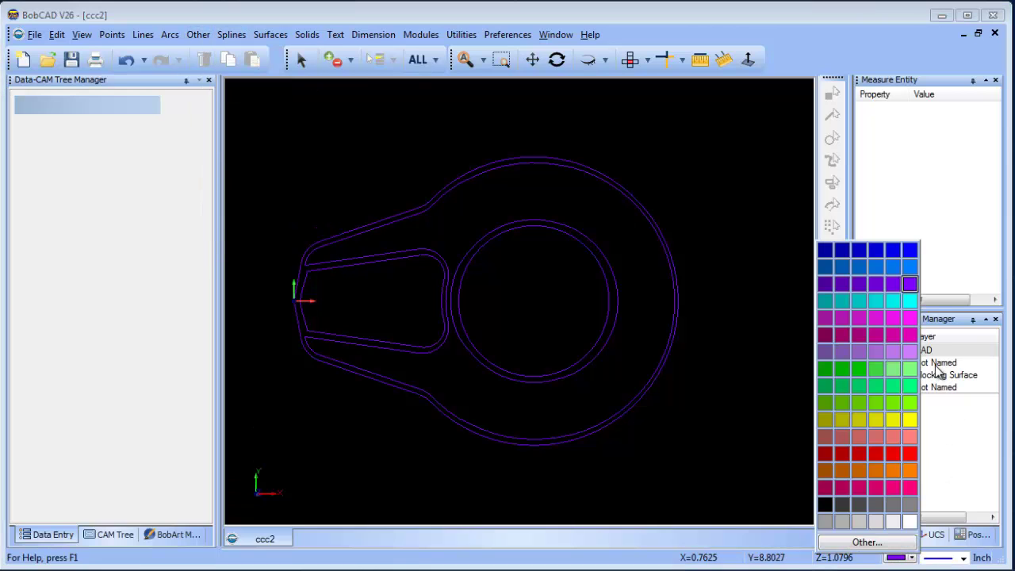
{"action": "left_click", "coordinate": [911, 385]}
Step: Offset the outline chain 0.26 to the opposite side and commit it
{"action": "left_click", "coordinate": [198, 34]}
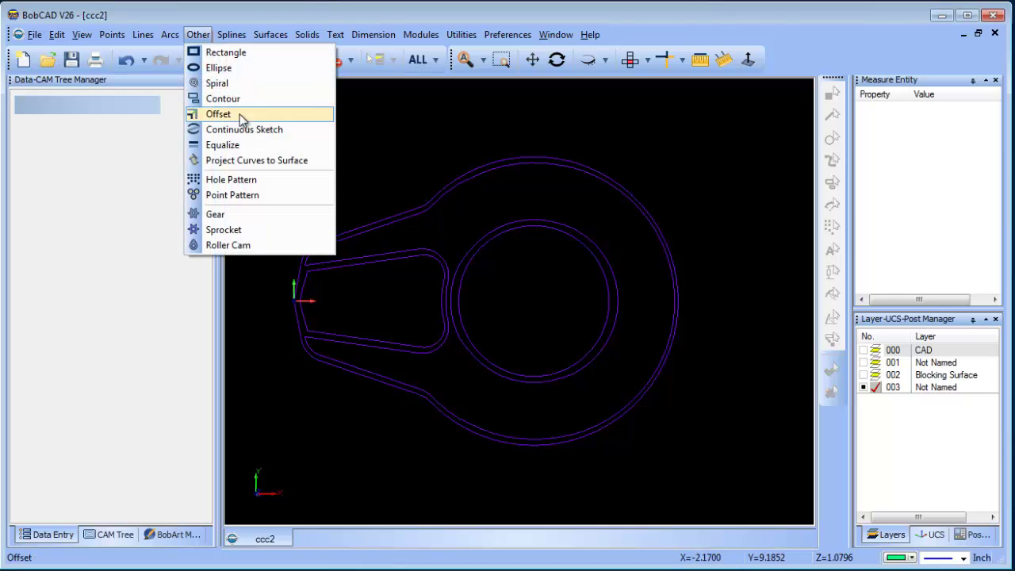
{"action": "left_click", "coordinate": [220, 114]}
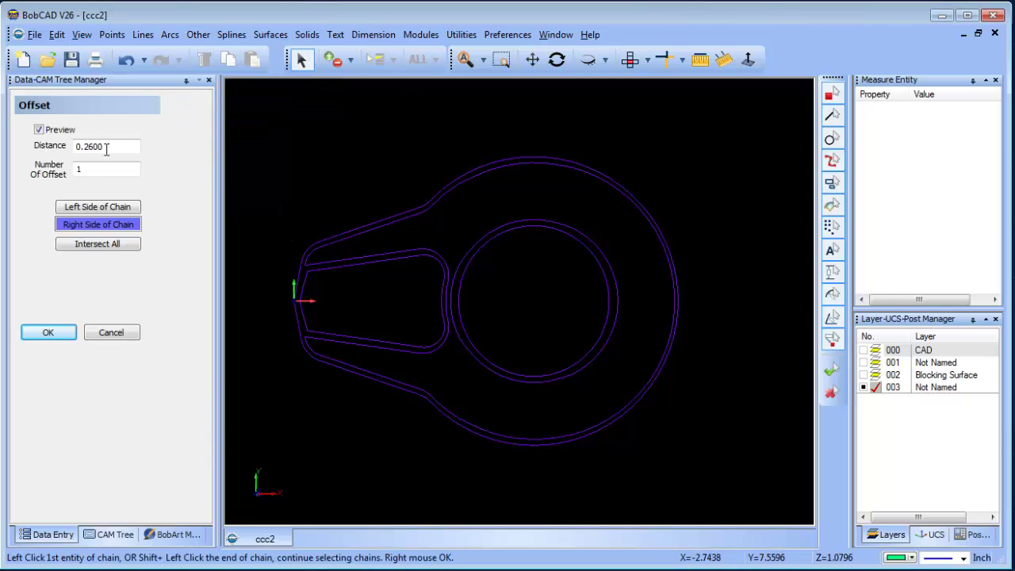
{"action": "left_click", "coordinate": [297, 272]}
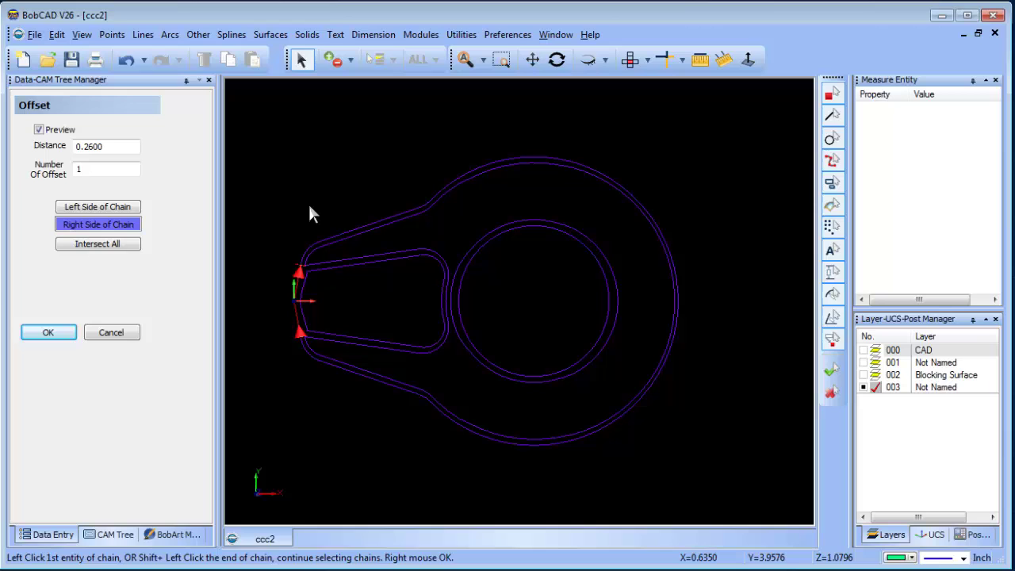
{"action": "right_click", "coordinate": [309, 205]}
{"action": "left_click", "coordinate": [277, 201]}
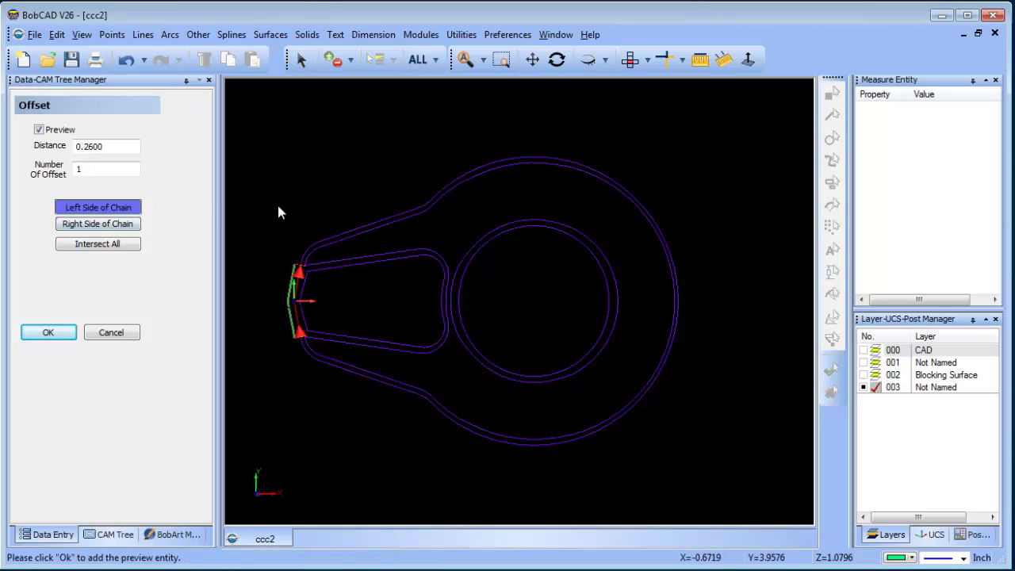
{"action": "key", "text": "Return"}
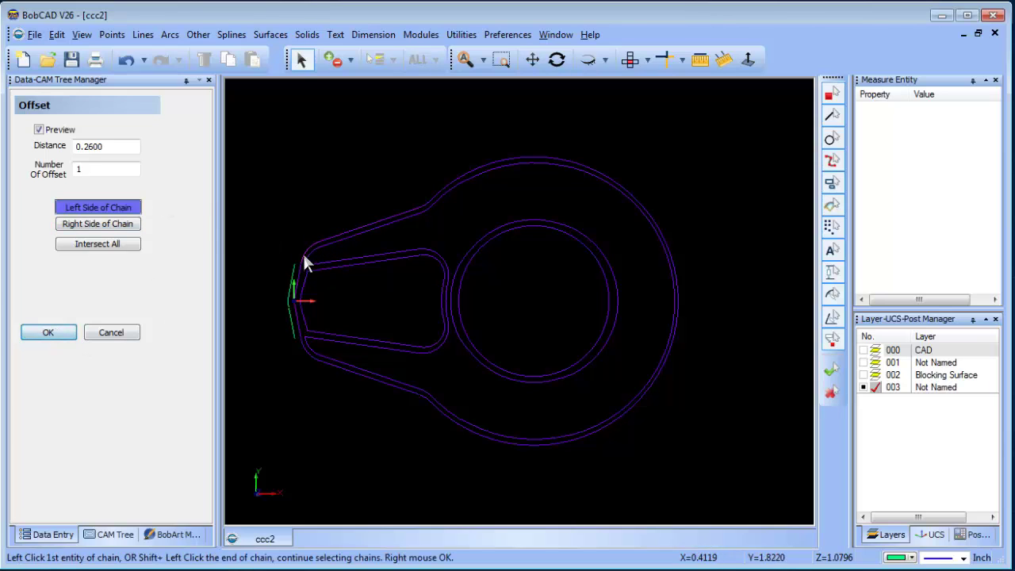
Step: Cancel the offset tool and clear the current chain selection
{"action": "left_click", "coordinate": [311, 242]}
{"action": "scroll", "coordinate": [318, 265], "scroll_direction": "up", "scroll_amount": 2}
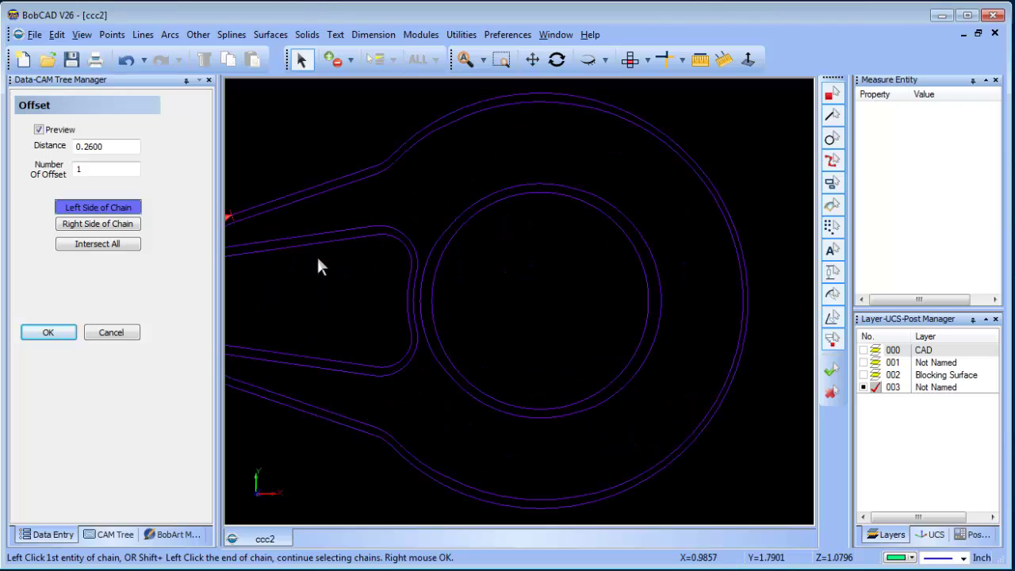
{"action": "scroll", "coordinate": [317, 265], "scroll_direction": "down", "scroll_amount": 2}
{"action": "right_click", "coordinate": [326, 182]}
{"action": "left_click", "coordinate": [390, 207]}
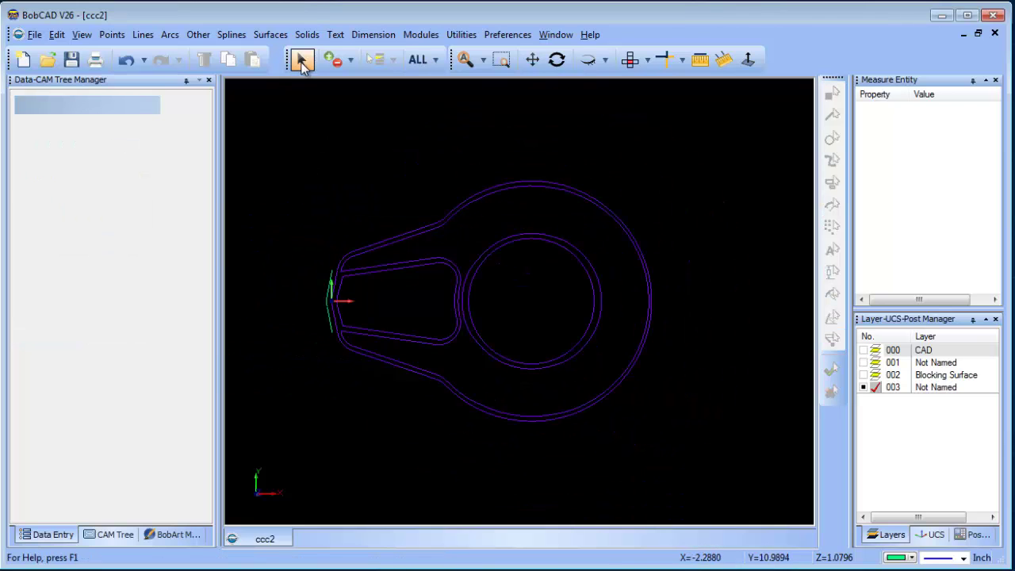
{"action": "right_click", "coordinate": [334, 216]}
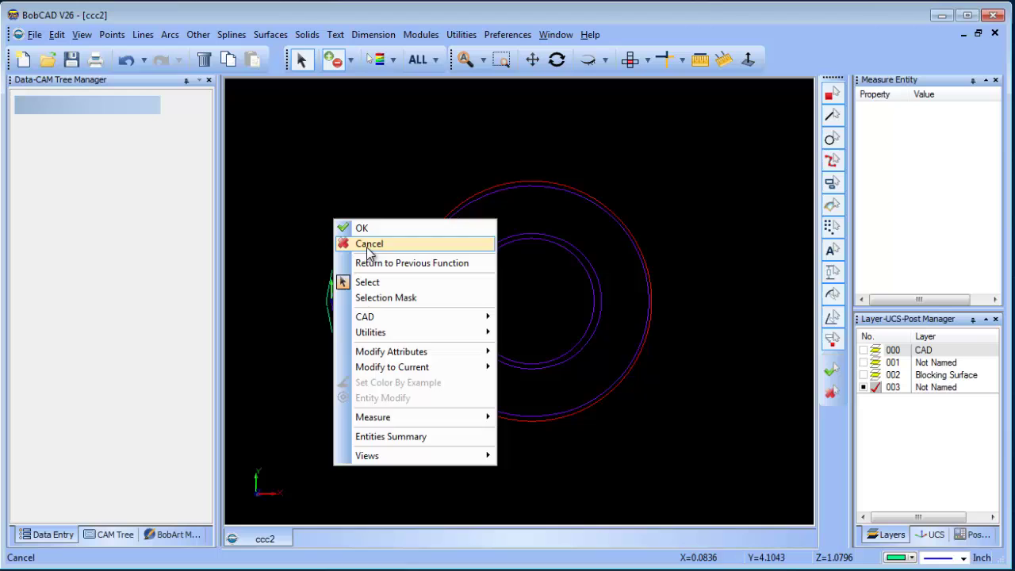
{"action": "left_click", "coordinate": [364, 243]}
Step: Add a green 0.26 offset contour outside the outer profile
{"action": "left_click", "coordinate": [197, 35]}
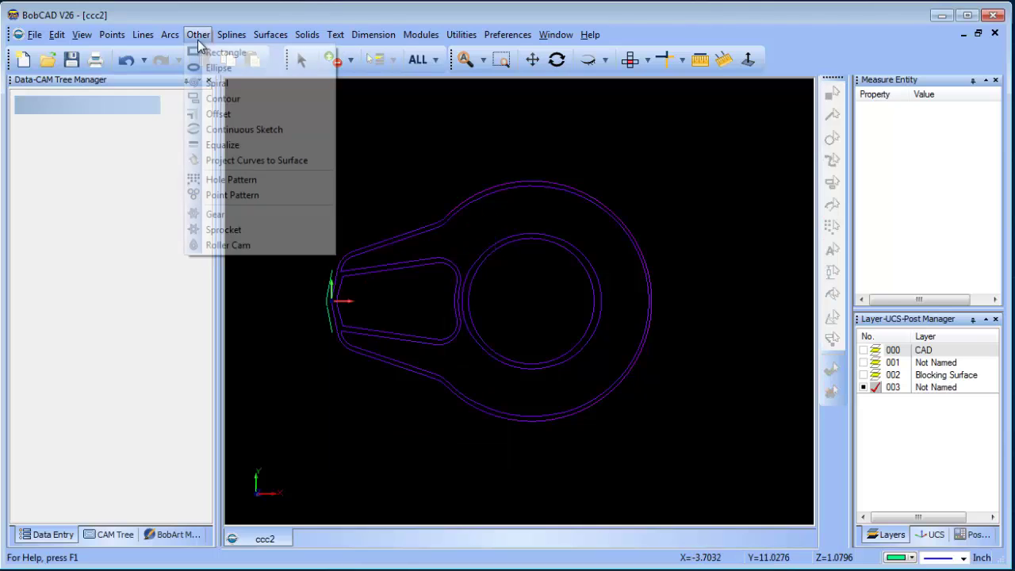
{"action": "left_click", "coordinate": [238, 113]}
{"action": "left_click", "coordinate": [356, 248]}
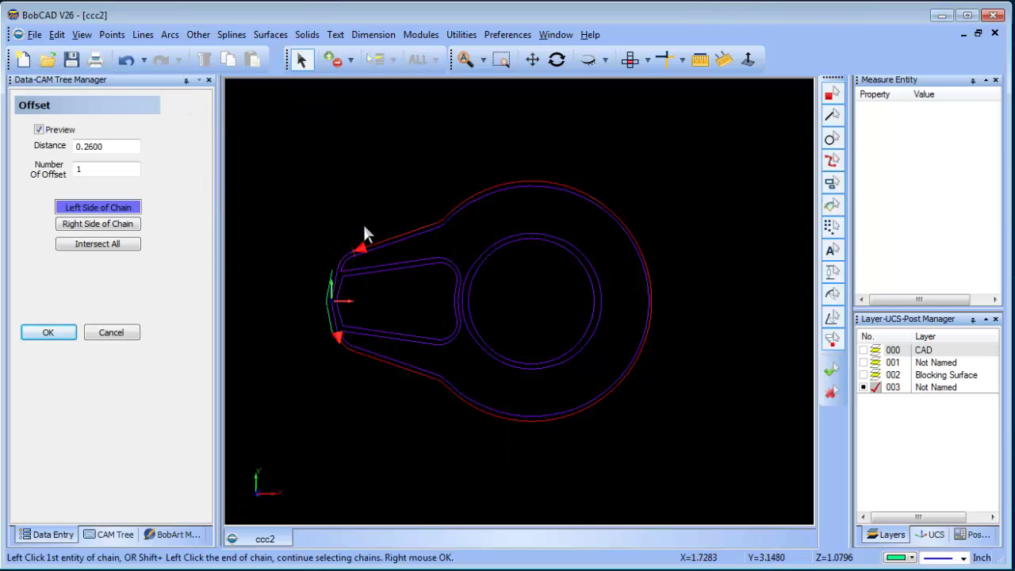
{"action": "right_click", "coordinate": [368, 187]}
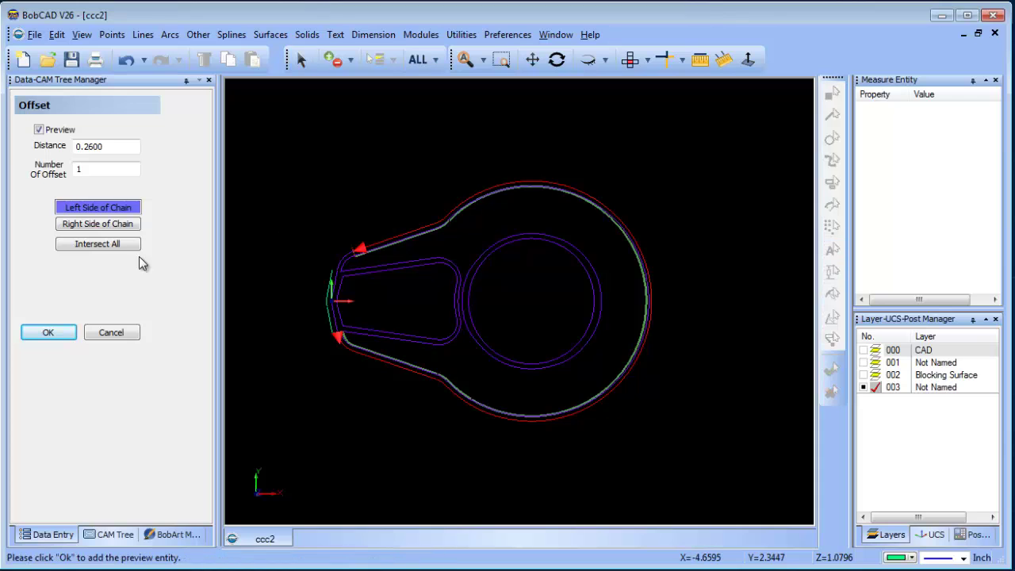
{"action": "left_click", "coordinate": [123, 225]}
{"action": "left_click", "coordinate": [49, 333]}
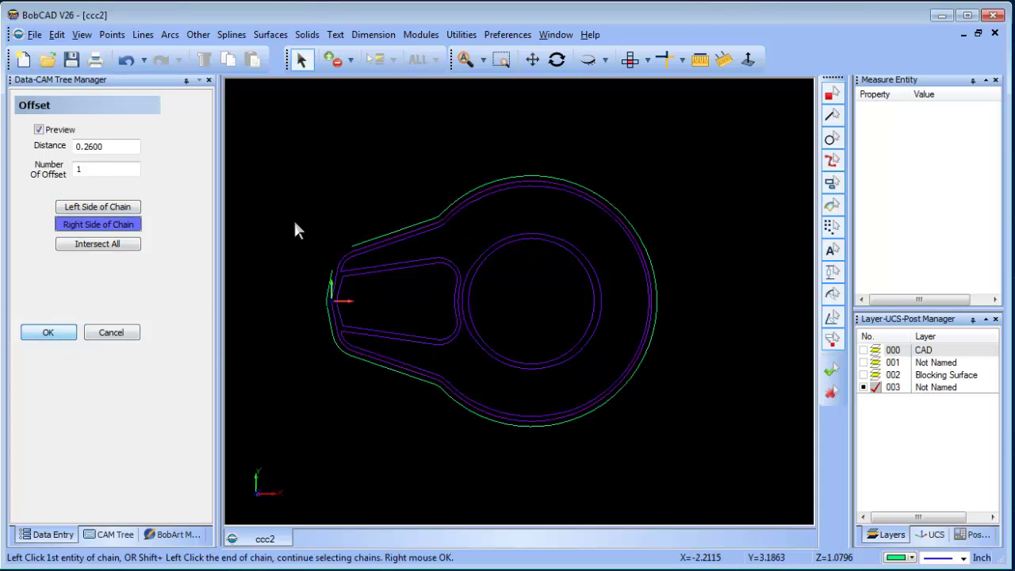
Step: Offset the left outer fillet arc 0.26 to its outer side
{"action": "scroll", "coordinate": [295, 226], "scroll_direction": "up", "scroll_amount": 2}
{"action": "middle_click_drag", "start_coordinate": [322, 246], "coordinate": [425, 296]}
{"action": "scroll", "coordinate": [399, 344], "scroll_direction": "up", "scroll_amount": 2}
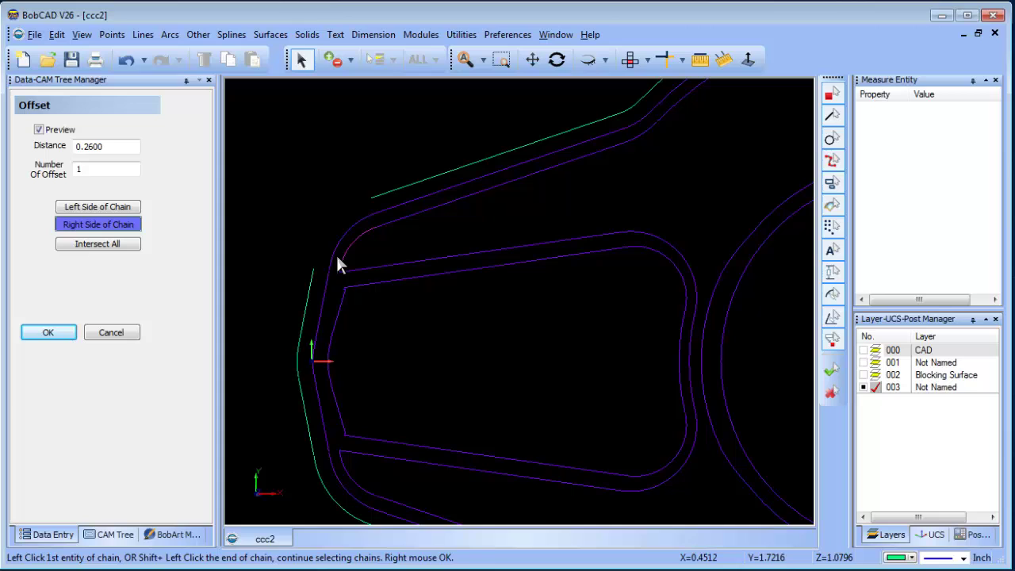
{"action": "left_click", "coordinate": [357, 220]}
{"action": "left_click", "coordinate": [379, 155], "text": "shift"}
{"action": "right_click", "coordinate": [383, 143]}
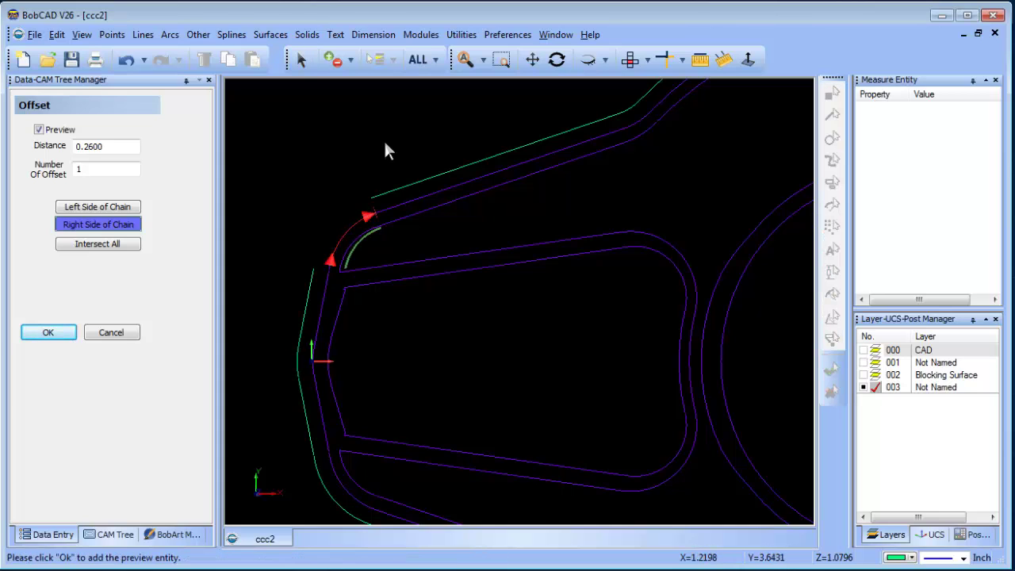
{"action": "left_click", "coordinate": [116, 207]}
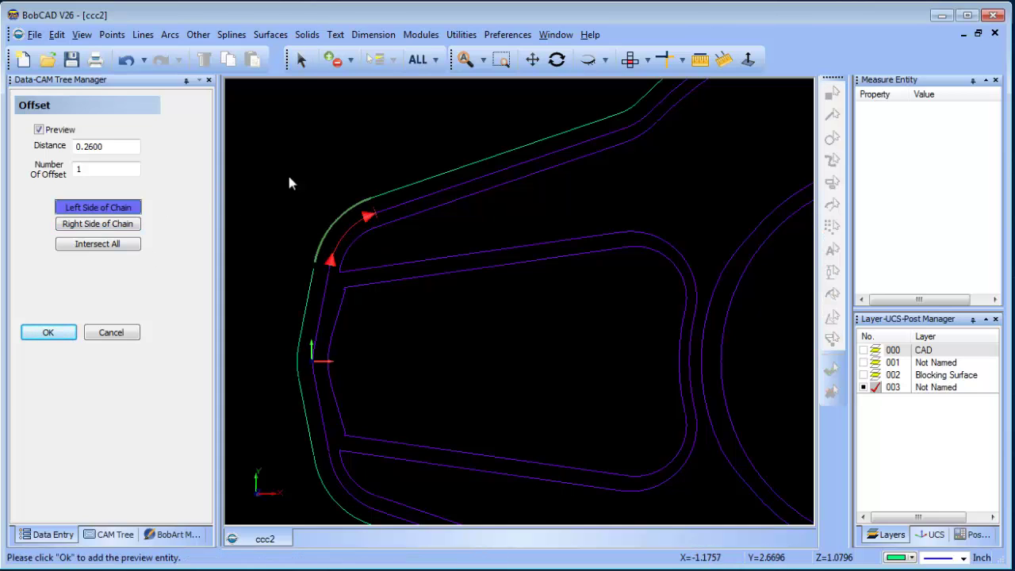
{"action": "right_click", "coordinate": [292, 136]}
{"action": "left_click", "coordinate": [338, 140]}
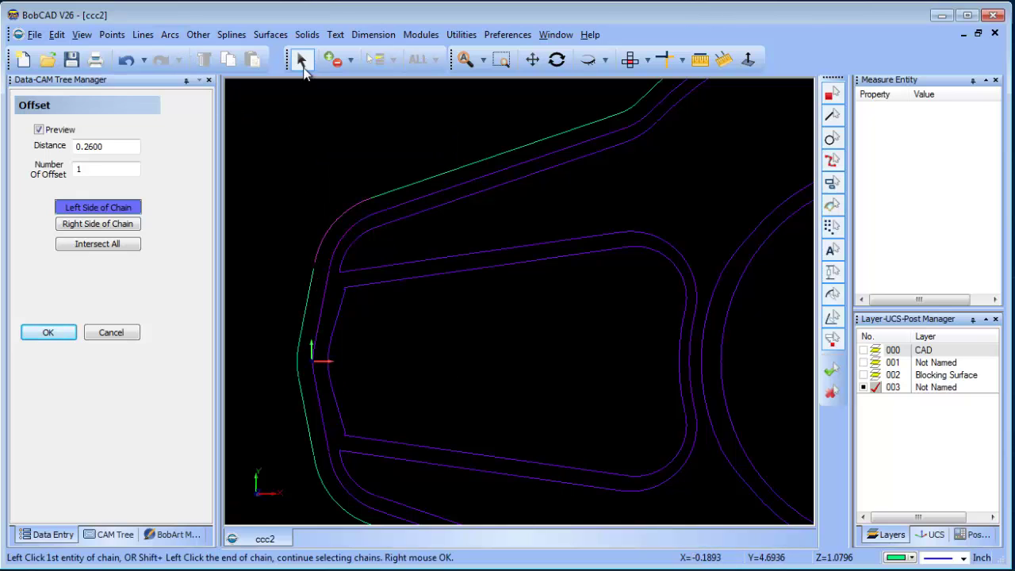
{"action": "right_click", "coordinate": [294, 180]}
{"action": "left_click", "coordinate": [309, 199]}
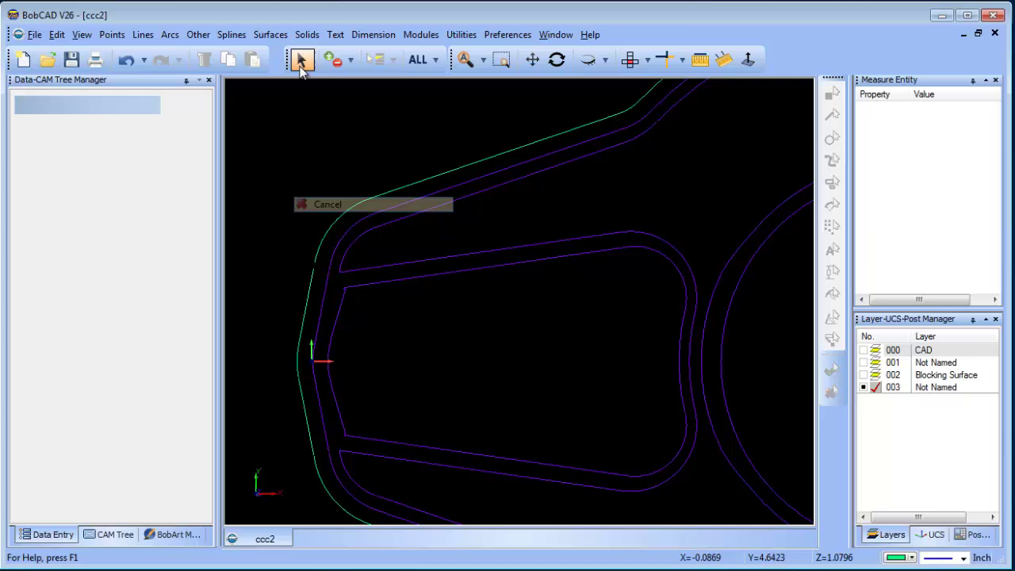
Step: Delete the leftover inner offset lines along the left edge
{"action": "left_click", "coordinate": [325, 281]}
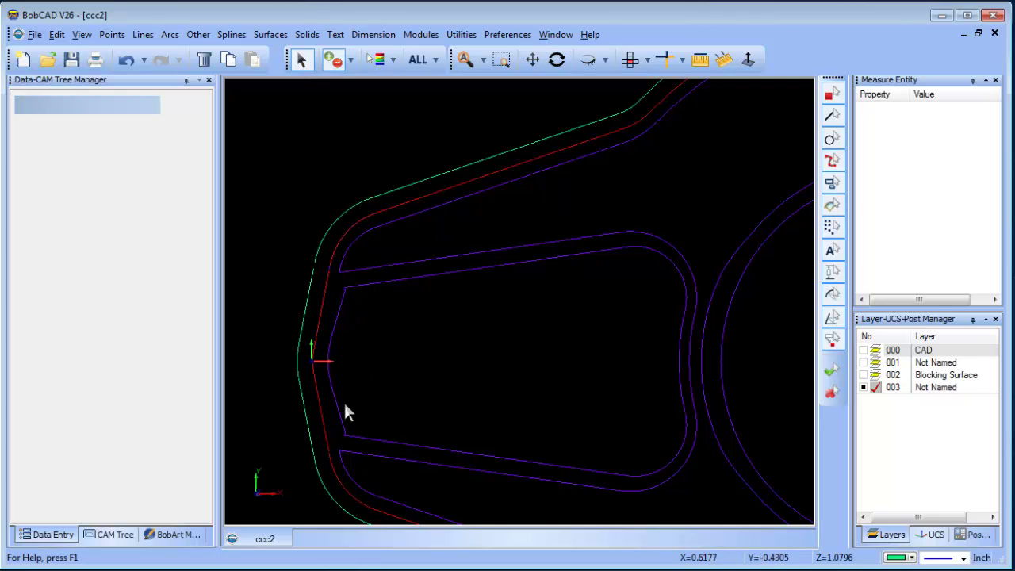
{"action": "key", "text": "Delete"}
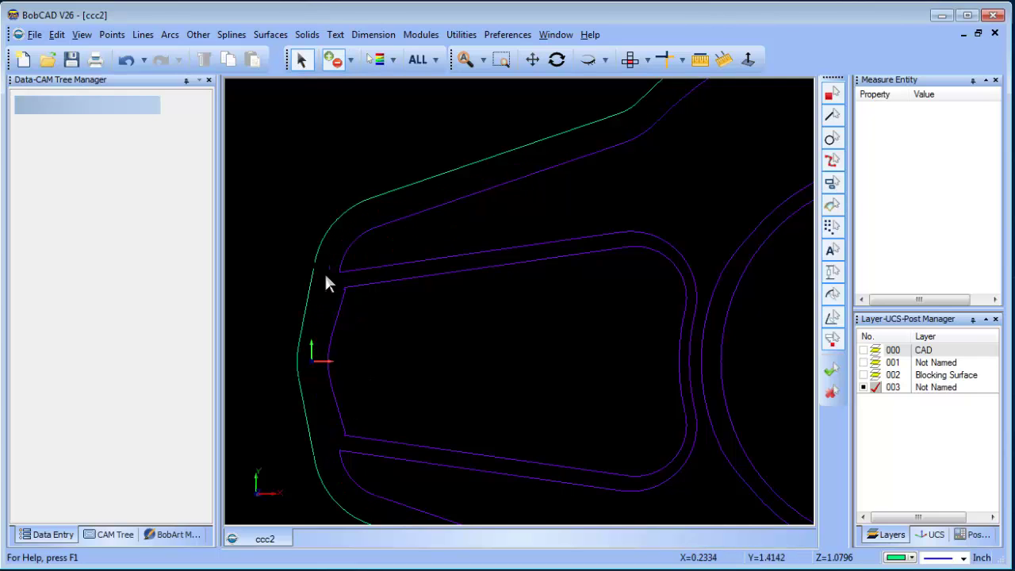
{"action": "scroll", "coordinate": [349, 347], "scroll_direction": "down", "scroll_amount": 2}
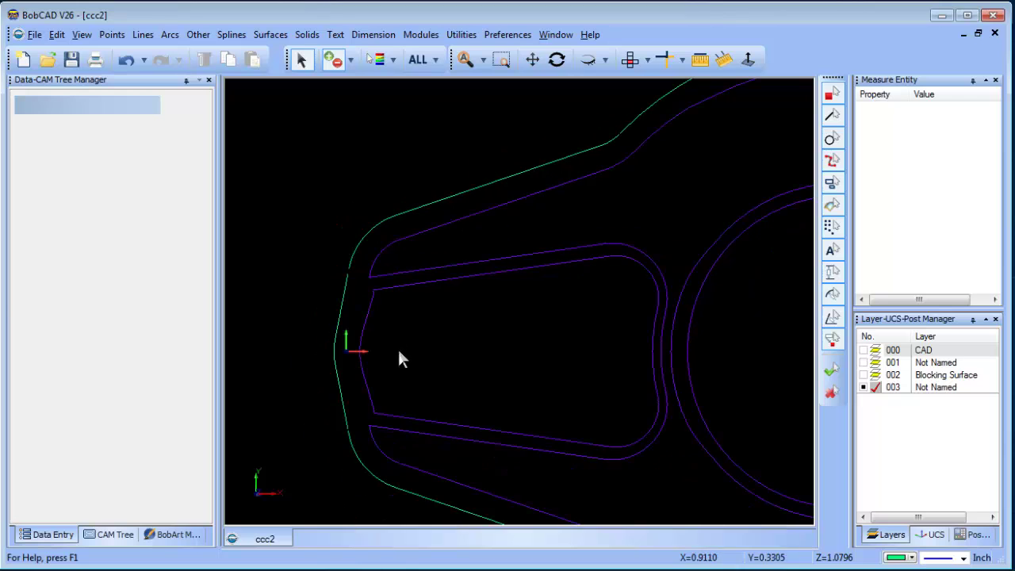
{"action": "scroll", "coordinate": [428, 389], "scroll_direction": "up", "scroll_amount": 1}
{"action": "scroll", "coordinate": [408, 376], "scroll_direction": "down", "scroll_amount": 2}
{"action": "scroll", "coordinate": [337, 349], "scroll_direction": "up", "scroll_amount": 3}
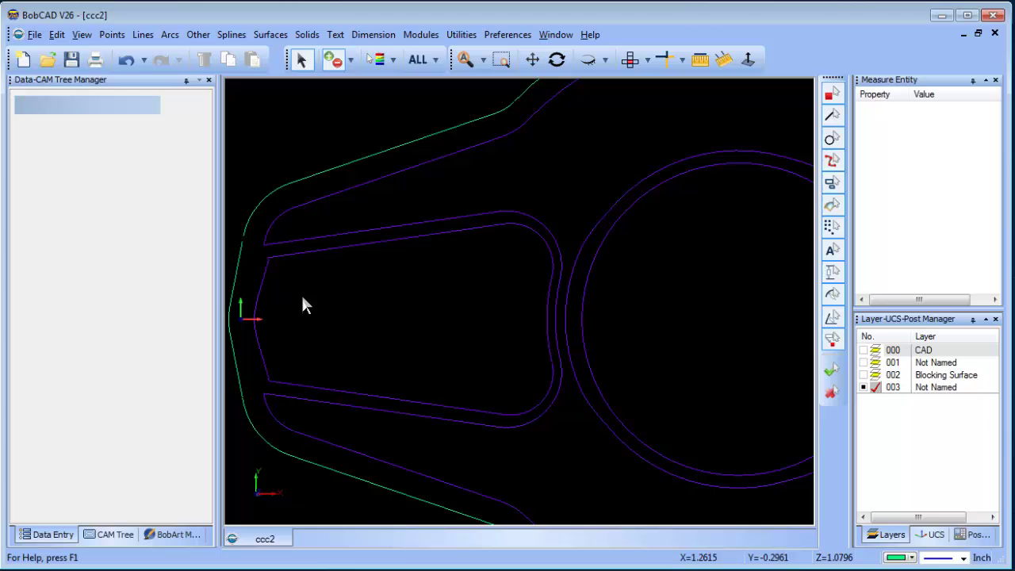
Step: Offset the upper inner pocket line by 0.26
{"action": "left_click", "coordinate": [199, 34]}
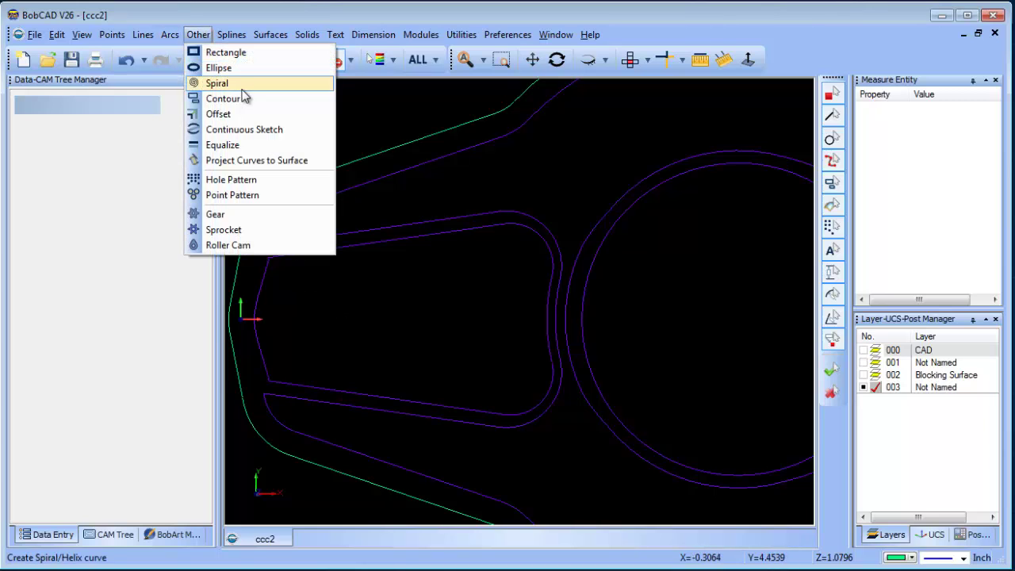
{"action": "left_click", "coordinate": [248, 113]}
{"action": "left_click", "coordinate": [402, 241]}
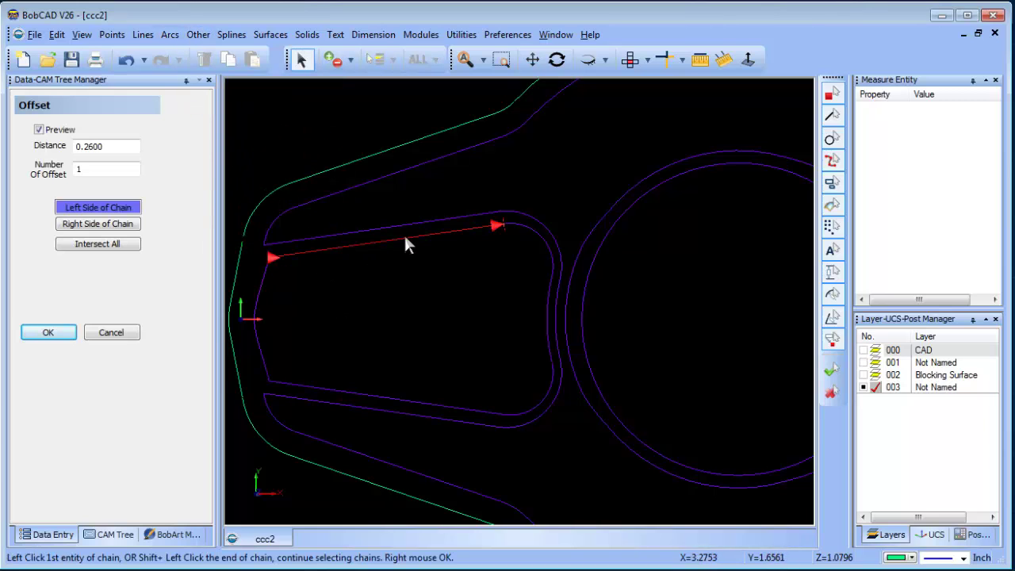
{"action": "right_click", "coordinate": [390, 268]}
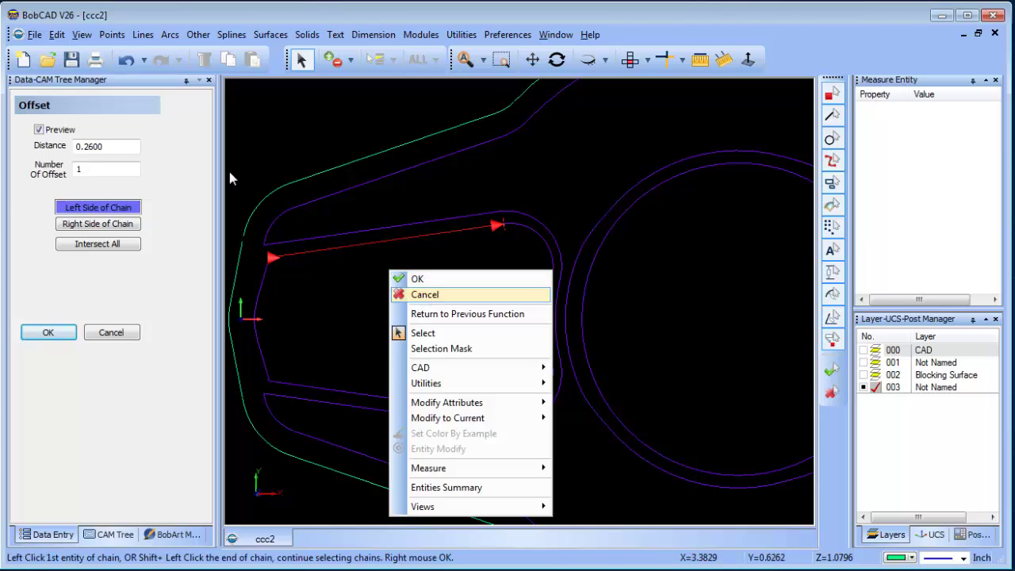
{"action": "left_click", "coordinate": [404, 277]}
Step: Offset the inner line chain 0.26 to the inside of the pocket
{"action": "left_click", "coordinate": [204, 37]}
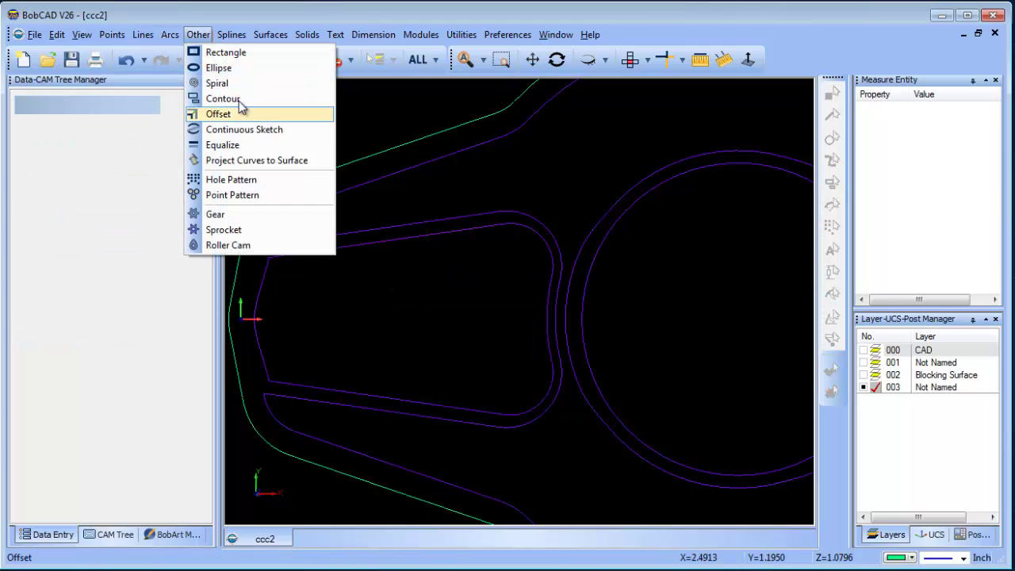
{"action": "left_click", "coordinate": [218, 111]}
{"action": "left_click", "coordinate": [468, 229]}
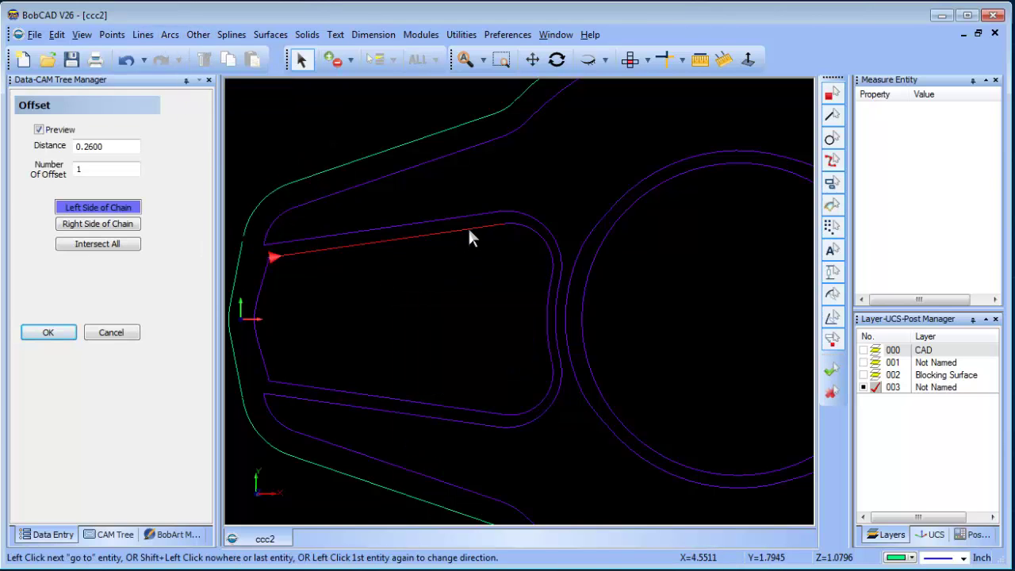
{"action": "left_click", "coordinate": [281, 384]}
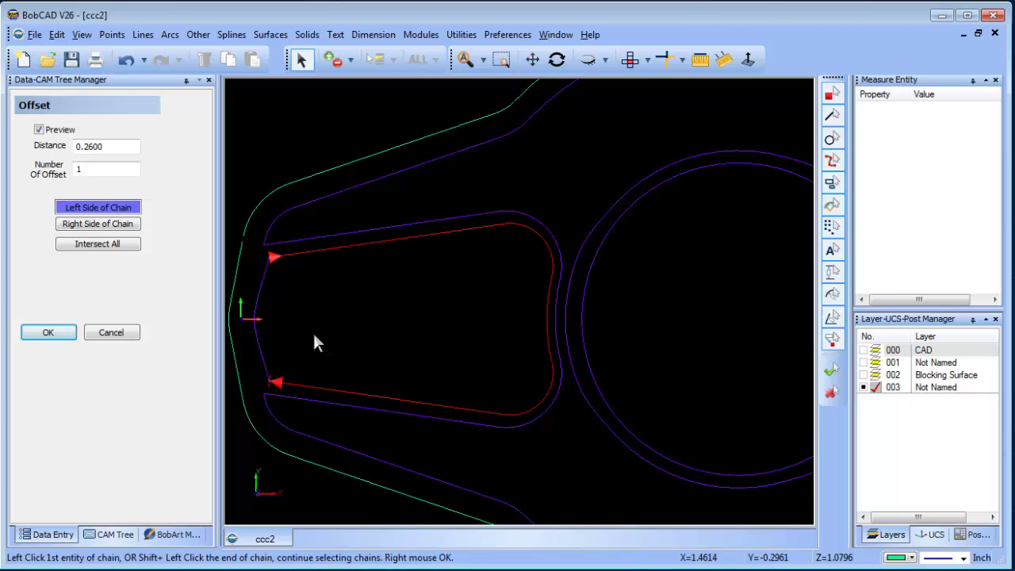
{"action": "right_click", "coordinate": [314, 336]}
{"action": "left_click", "coordinate": [99, 224]}
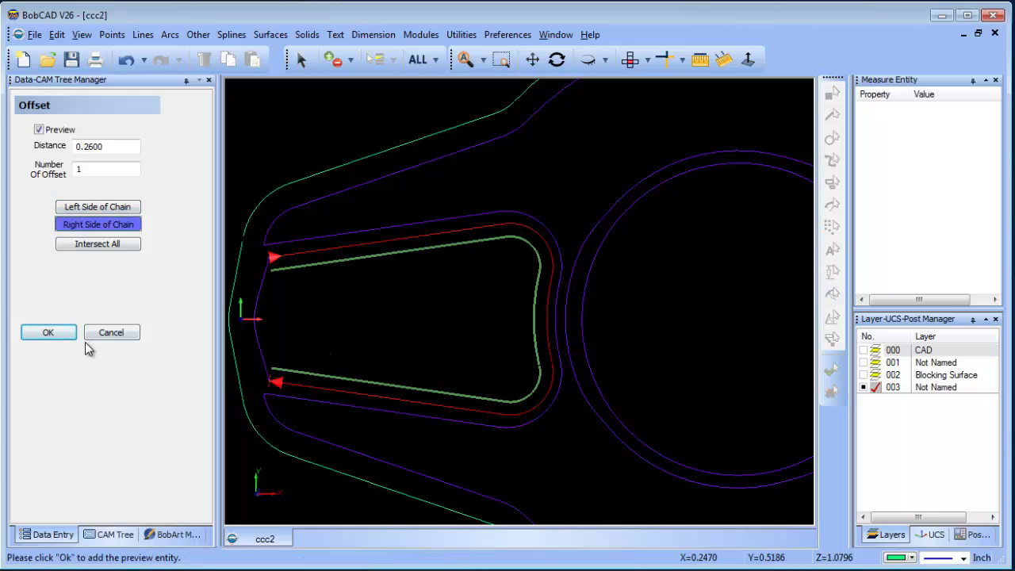
{"action": "left_click", "coordinate": [48, 332]}
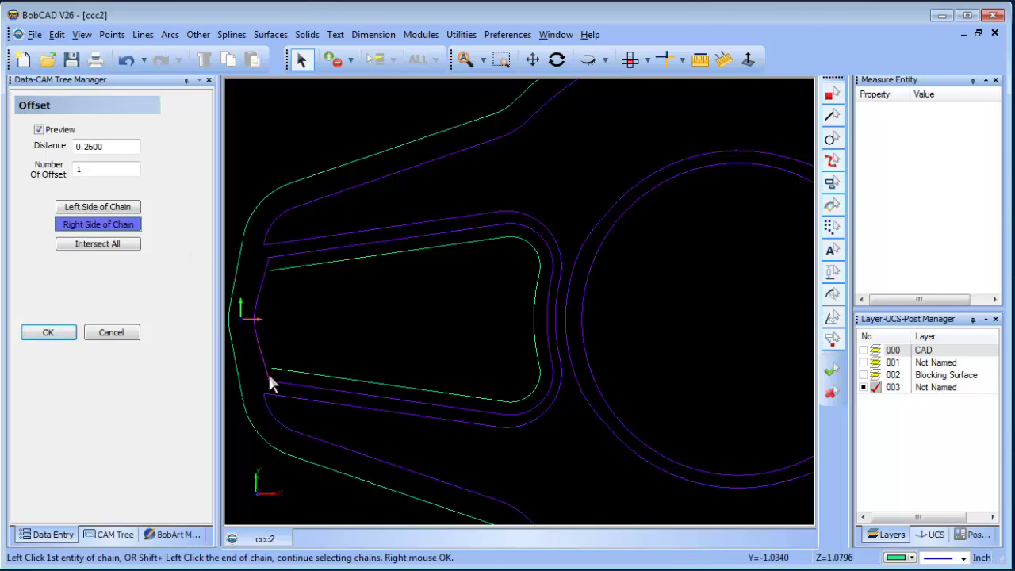
Step: Offset the short left segment to close the loop, then select the extra intermediate chain
{"action": "left_click", "coordinate": [260, 349]}
{"action": "left_click", "coordinate": [265, 274]}
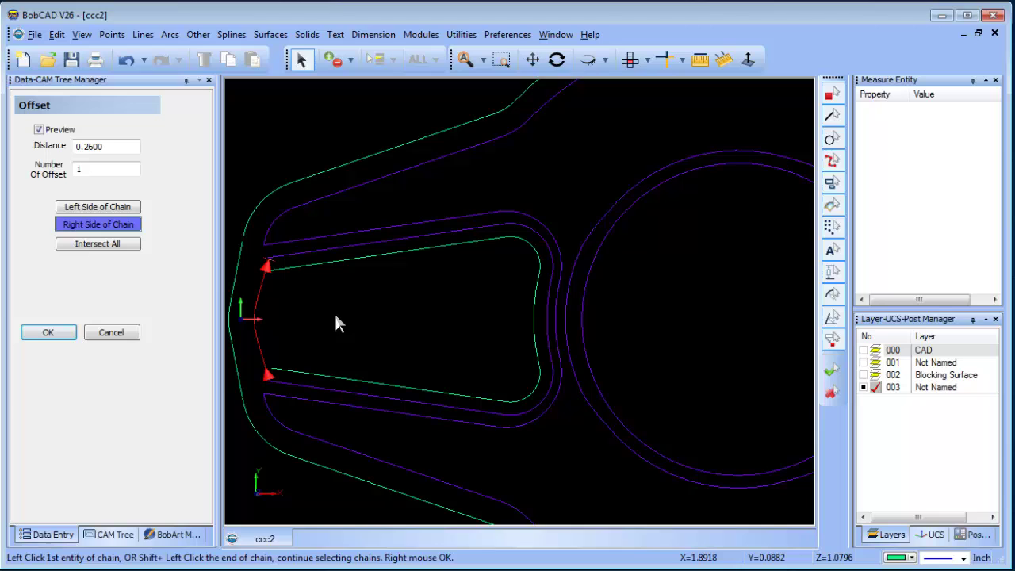
{"action": "right_click", "coordinate": [334, 312]}
{"action": "left_click", "coordinate": [70, 333]}
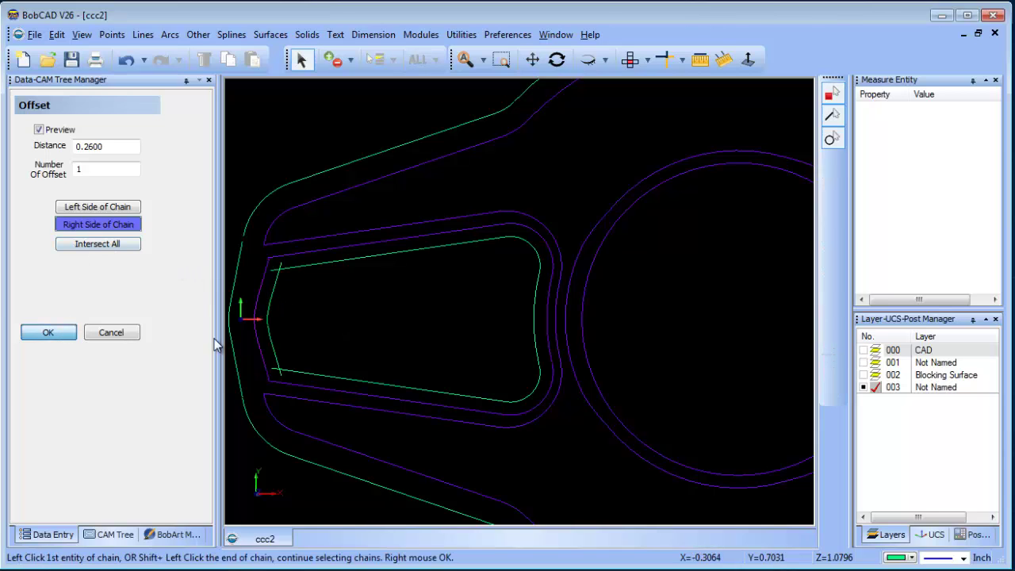
{"action": "right_click", "coordinate": [400, 270]}
{"action": "left_click", "coordinate": [436, 296]}
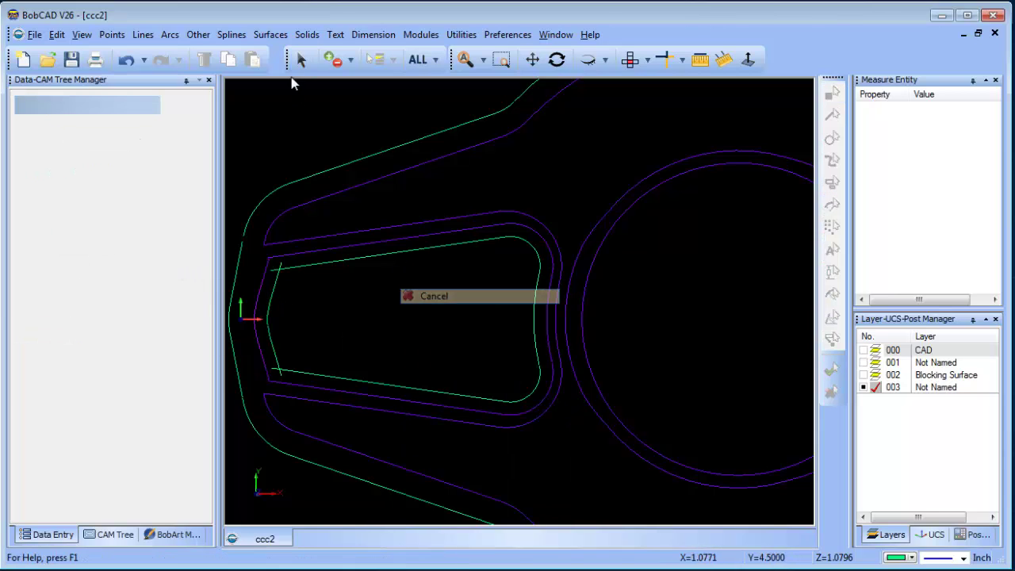
{"action": "left_click", "coordinate": [266, 271]}
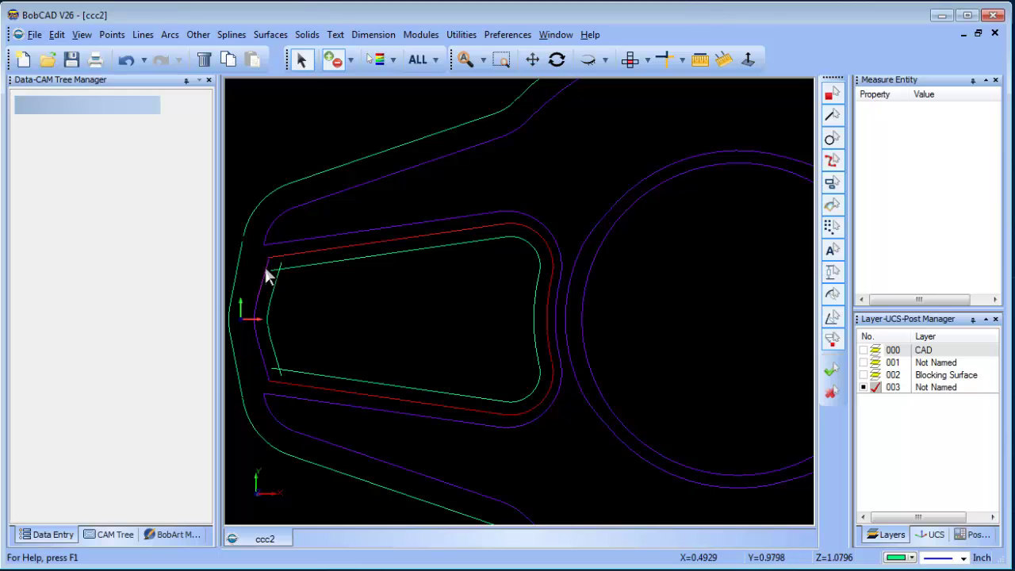
Step: Delete the extra intermediate offset chain
{"action": "key", "text": "Delete"}
{"action": "scroll", "coordinate": [263, 279], "scroll_direction": "up", "scroll_amount": 2}
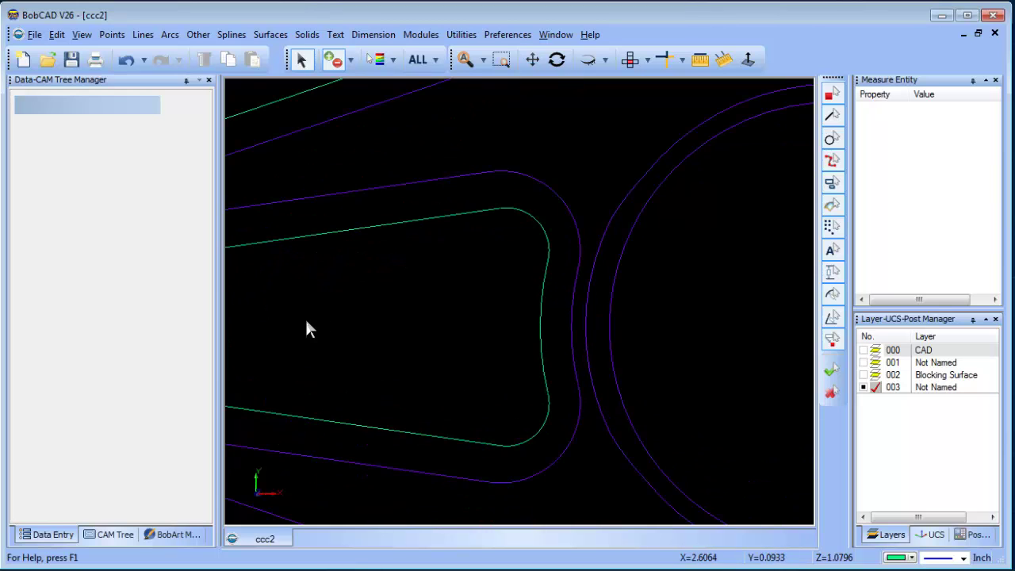
{"action": "middle_click_drag", "start_coordinate": [306, 317], "coordinate": [507, 323]}
{"action": "scroll", "coordinate": [507, 323], "scroll_direction": "up", "scroll_amount": 3}
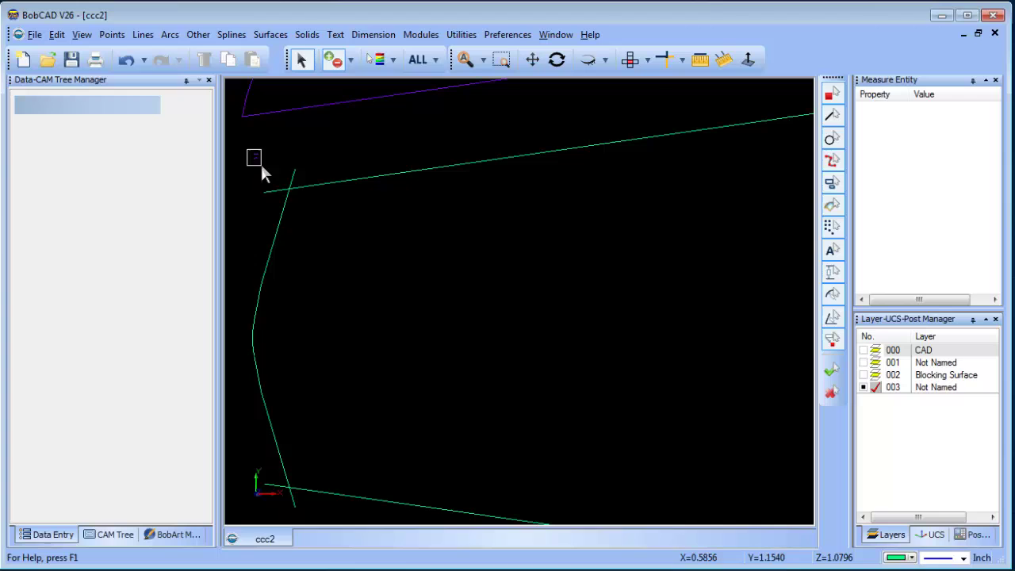
Step: Quick-trim the top and lower line overhangs at the left corners, then select both boundary chains
{"action": "left_click", "coordinate": [681, 60]}
{"action": "left_click", "coordinate": [662, 158]}
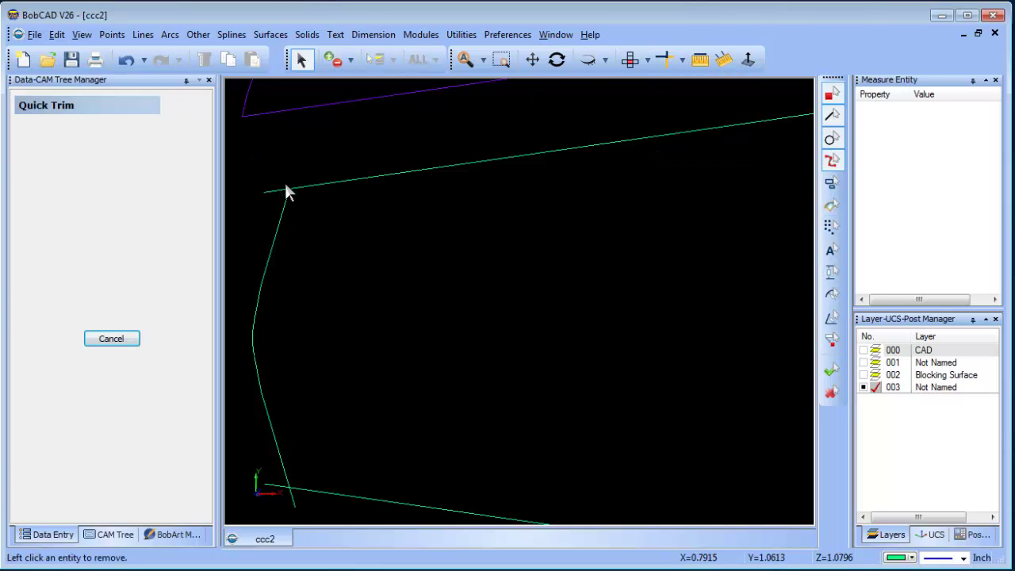
{"action": "left_click", "coordinate": [276, 189]}
{"action": "scroll", "coordinate": [354, 449], "scroll_direction": "down", "scroll_amount": 2}
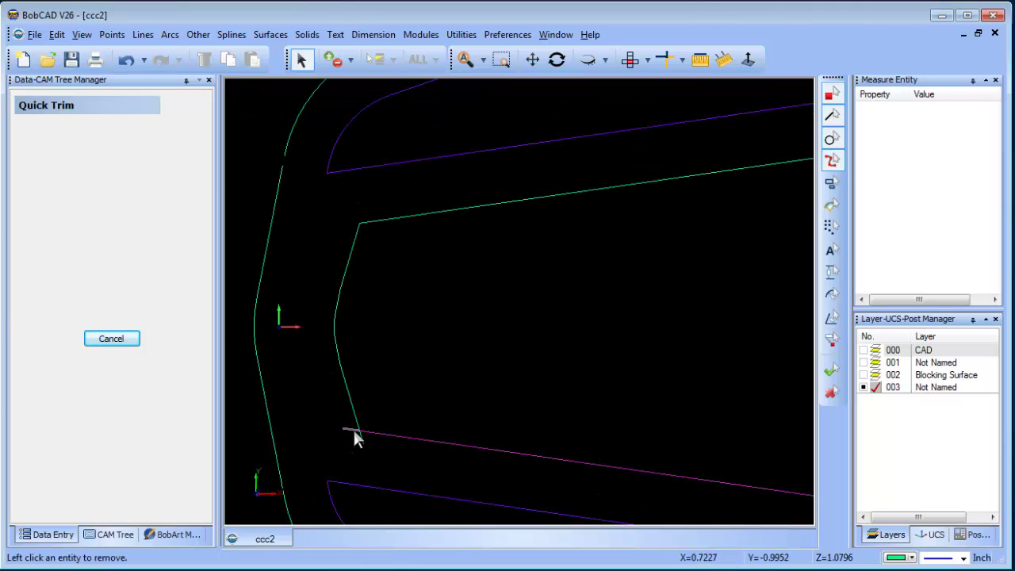
{"action": "left_click", "coordinate": [353, 430]}
{"action": "scroll", "coordinate": [478, 326], "scroll_direction": "down", "scroll_amount": 2}
{"action": "scroll", "coordinate": [519, 317], "scroll_direction": "down", "scroll_amount": 2}
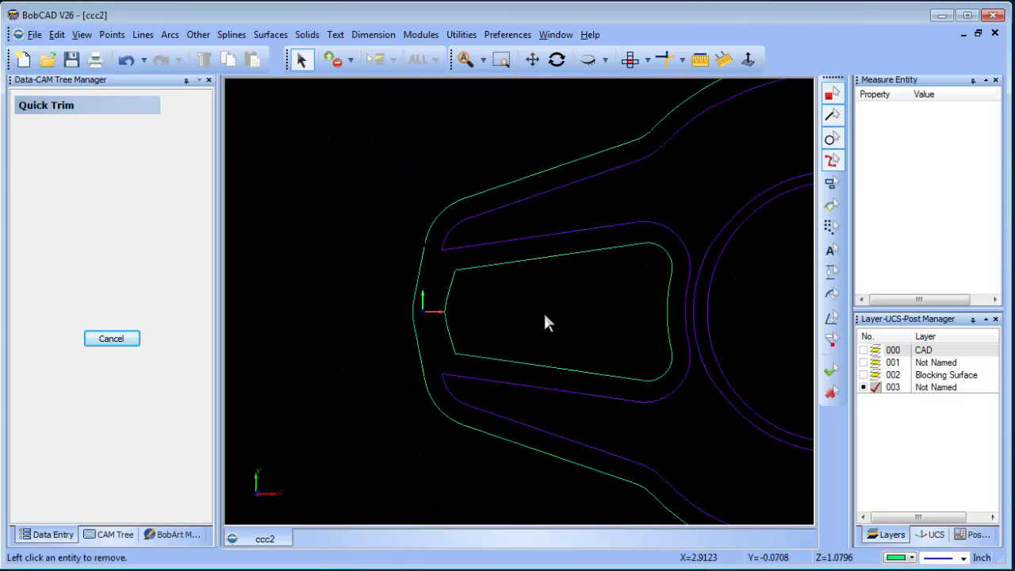
{"action": "right_click", "coordinate": [530, 309]}
{"action": "left_click", "coordinate": [559, 329]}
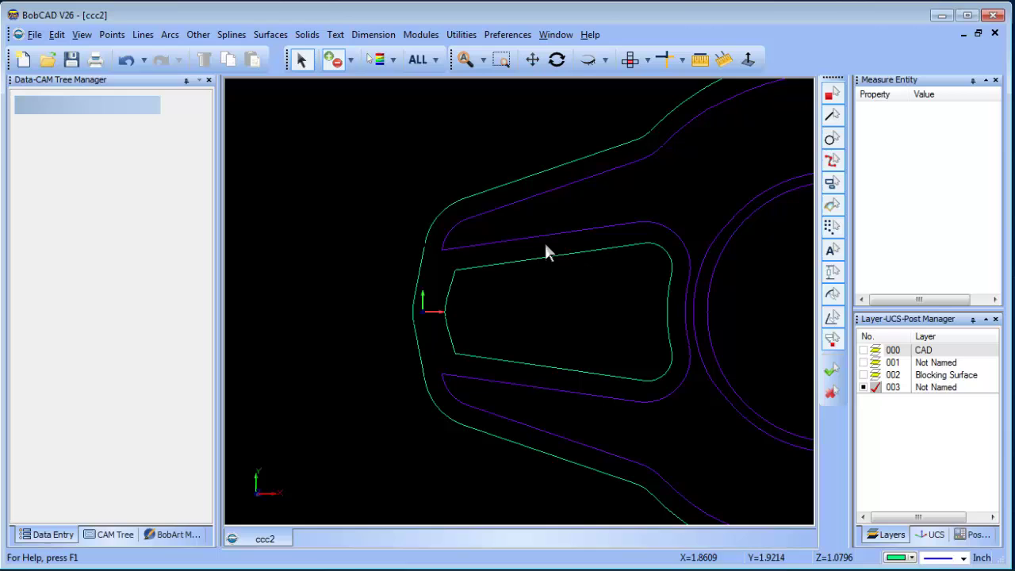
{"action": "left_click", "coordinate": [480, 194]}
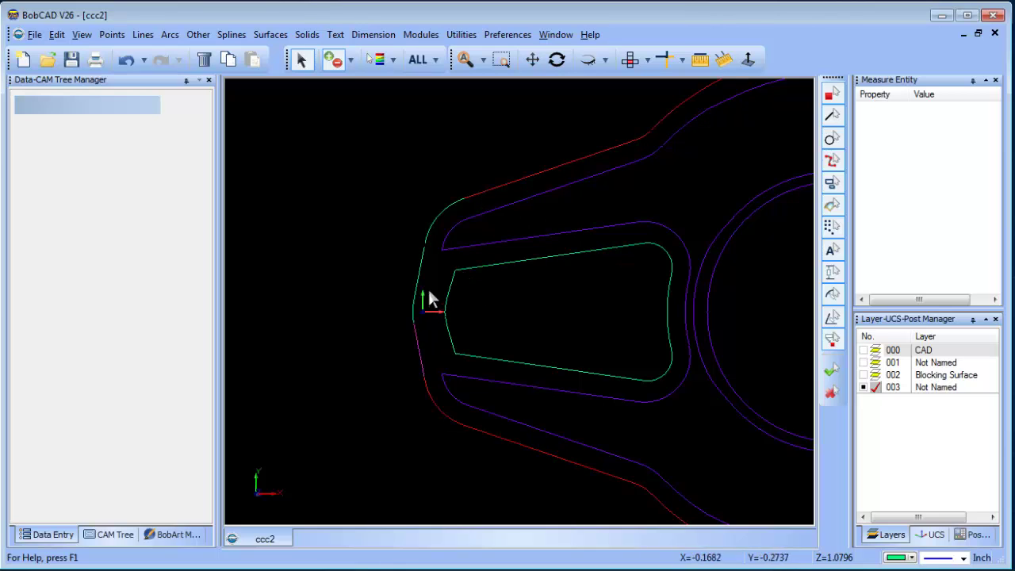
{"action": "left_click", "coordinate": [491, 271]}
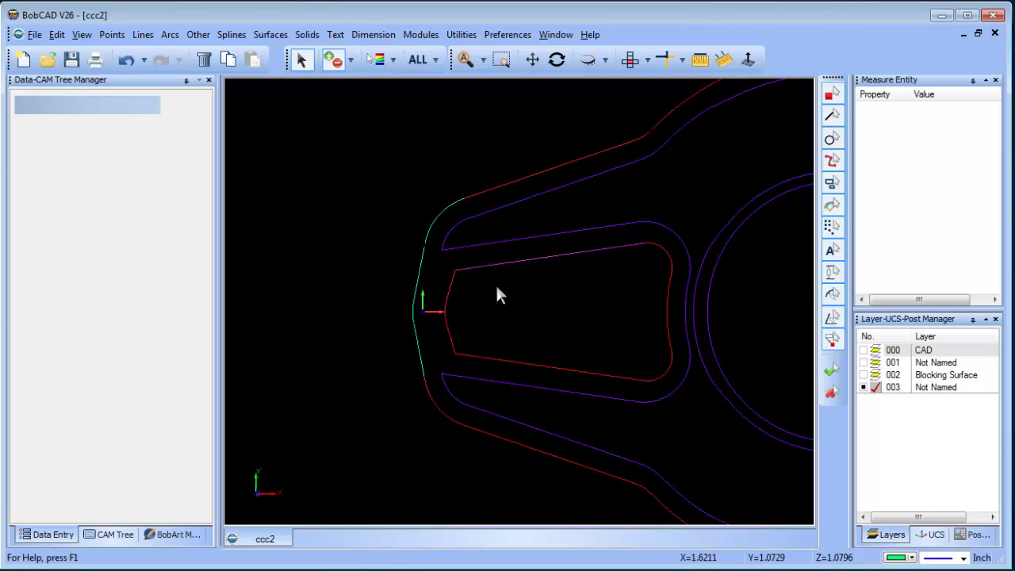
Step: Delete the short straight piece on the left of the outer contour
{"action": "right_click", "coordinate": [538, 315]}
{"action": "left_click", "coordinate": [557, 333]}
{"action": "scroll", "coordinate": [436, 333], "scroll_direction": "up", "scroll_amount": 5}
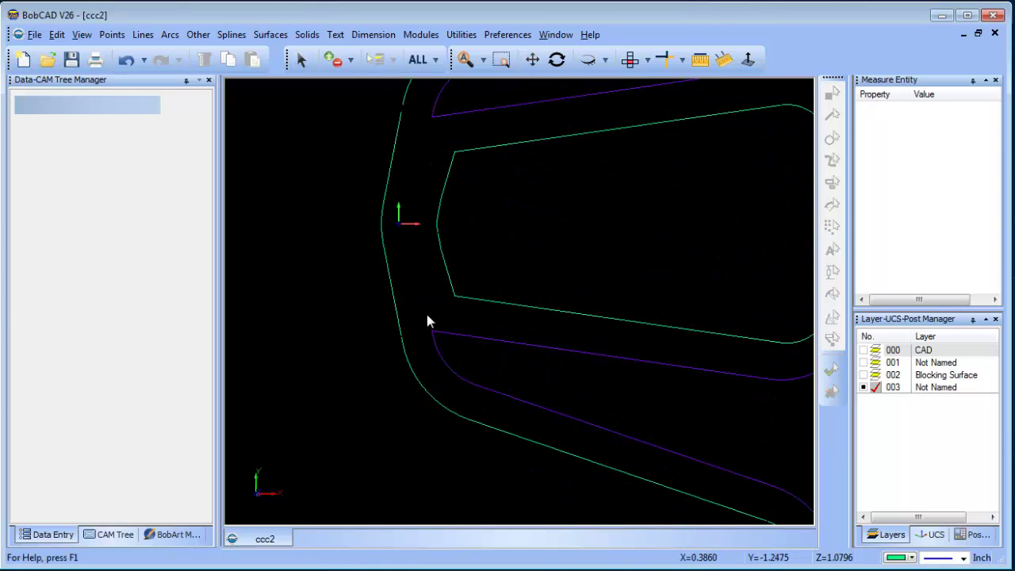
{"action": "left_click", "coordinate": [302, 60]}
{"action": "left_click", "coordinate": [400, 290]}
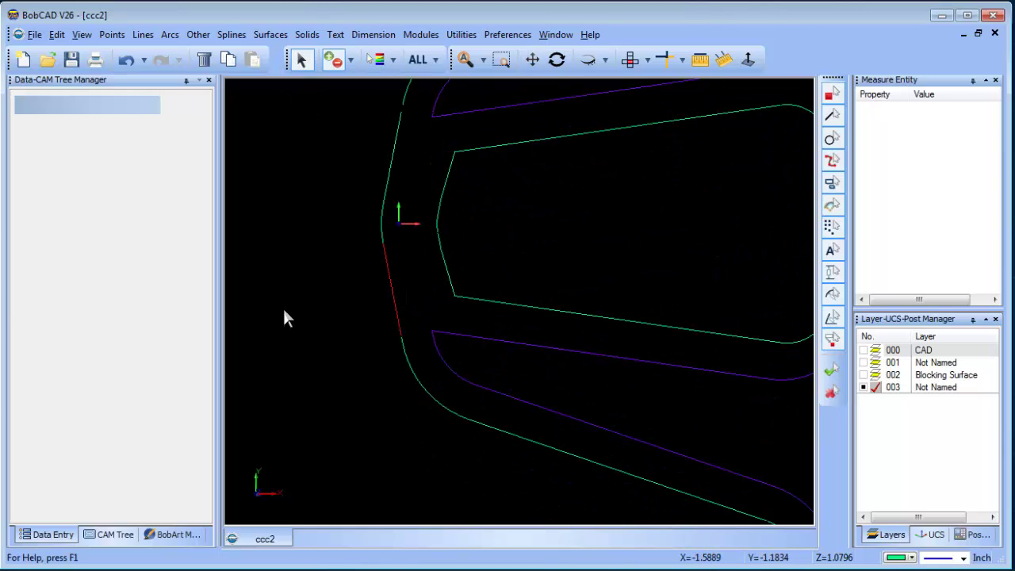
{"action": "key", "text": "Delete"}
Step: Bridge the gap with a joining line between its two endpoints
{"action": "left_click", "coordinate": [143, 34]}
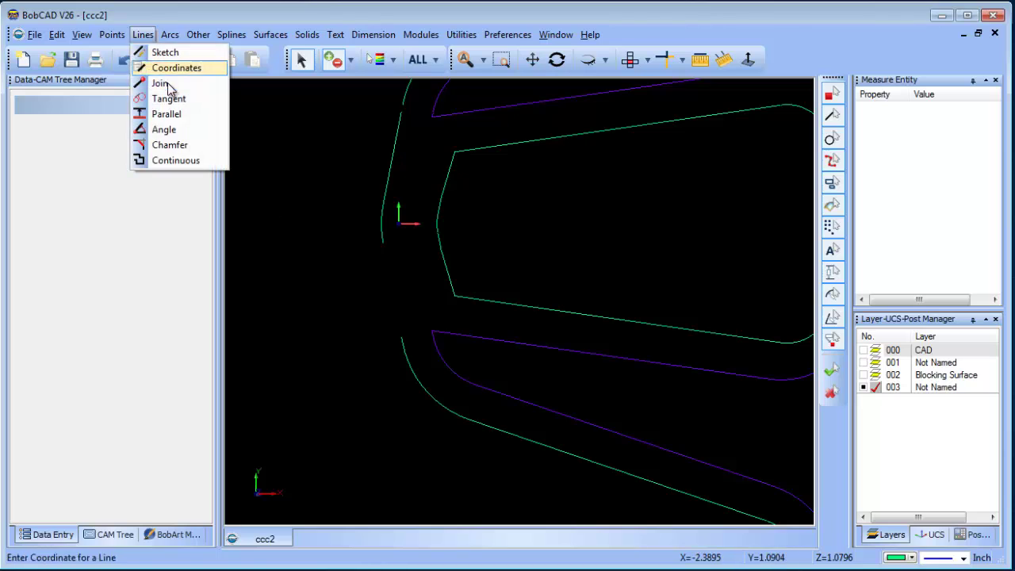
{"action": "left_click", "coordinate": [169, 90]}
{"action": "left_click", "coordinate": [383, 243]}
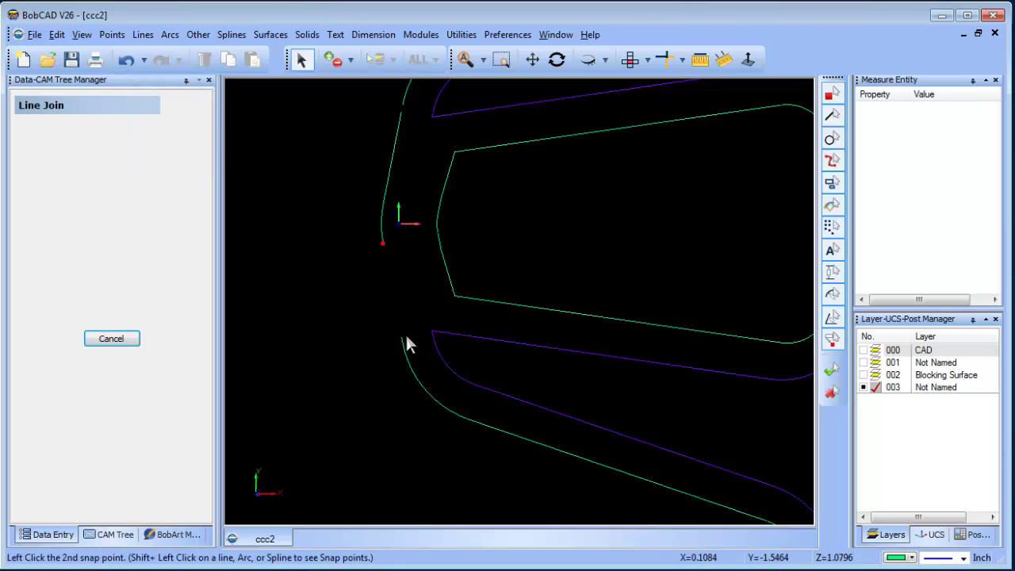
{"action": "left_click", "coordinate": [402, 337]}
{"action": "left_click", "coordinate": [385, 255], "text": "shift"}
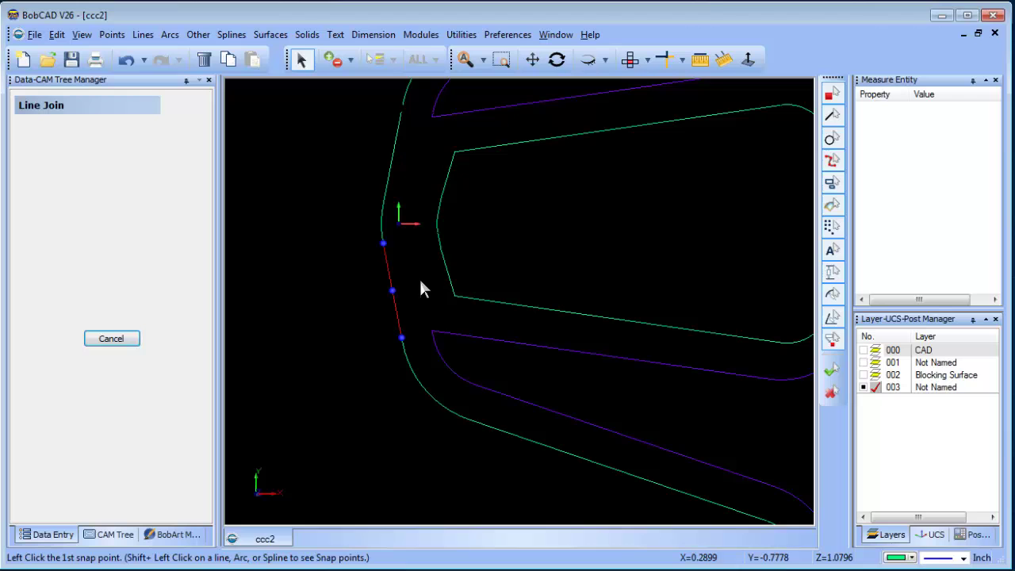
{"action": "right_click", "coordinate": [565, 261]}
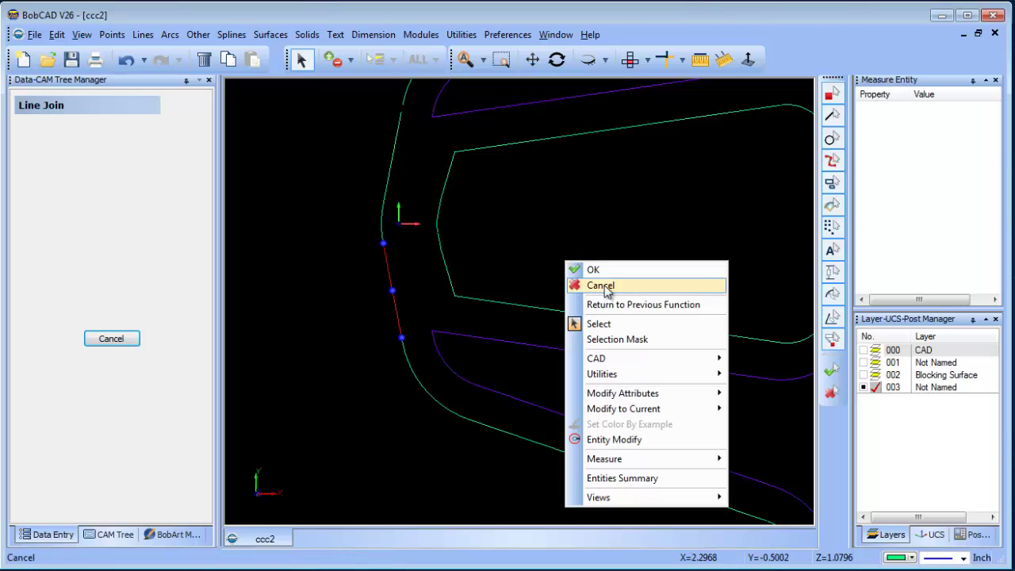
{"action": "left_click", "coordinate": [600, 282]}
Step: Delete the straight segment at the upper left of the contour
{"action": "left_click", "coordinate": [386, 269]}
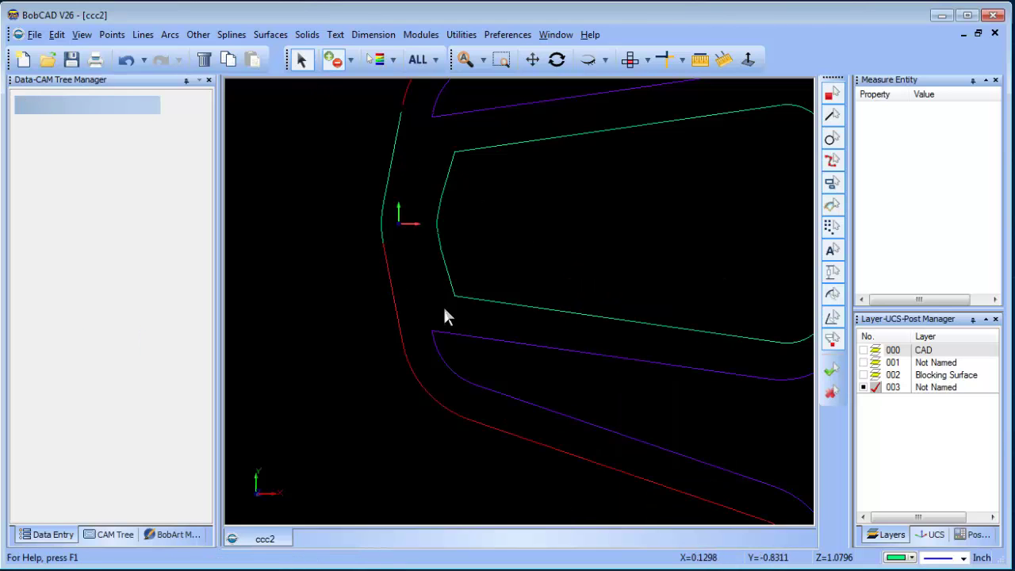
{"action": "scroll", "coordinate": [430, 274], "scroll_direction": "down", "scroll_amount": 2}
{"action": "middle_click_drag", "start_coordinate": [430, 274], "coordinate": [451, 345]}
{"action": "scroll", "coordinate": [442, 325], "scroll_direction": "up", "scroll_amount": 2}
{"action": "right_click", "coordinate": [322, 216]}
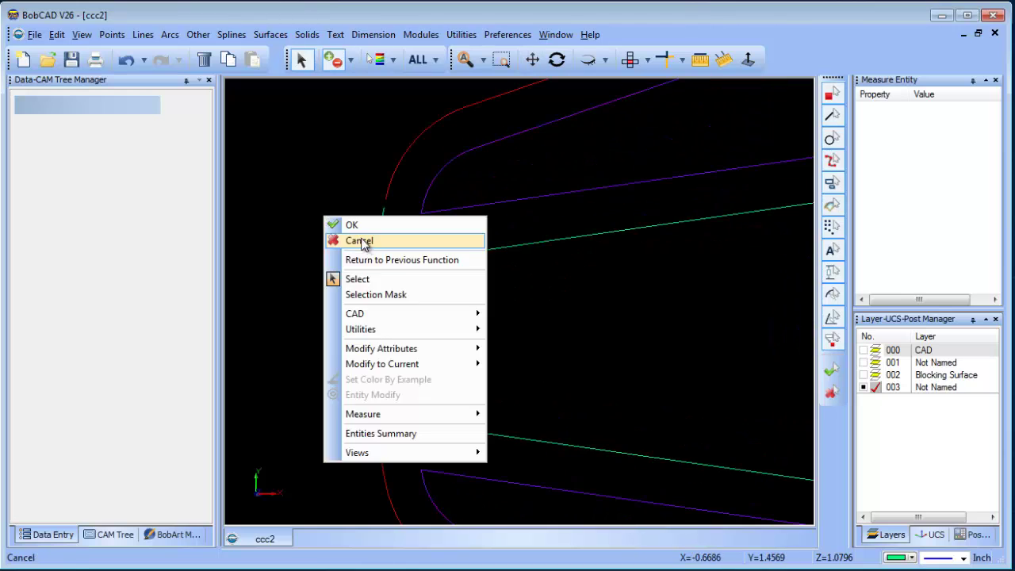
{"action": "left_click", "coordinate": [357, 235]}
{"action": "left_click", "coordinate": [389, 241]}
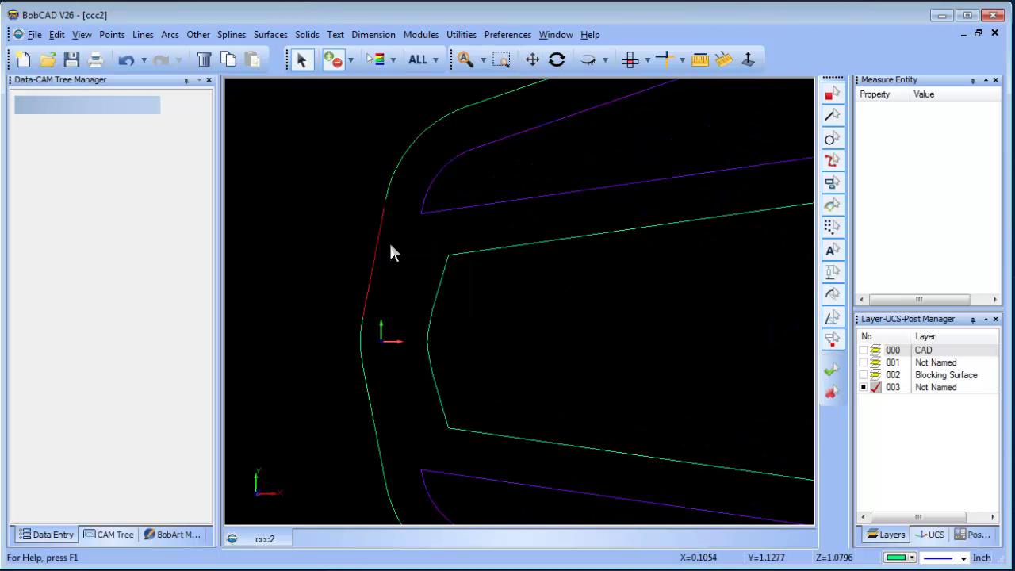
{"action": "key", "text": "Delete"}
Step: Join the arc's lower endpoint to the lower curve's top endpoint to close the gap
{"action": "left_click", "coordinate": [144, 36]}
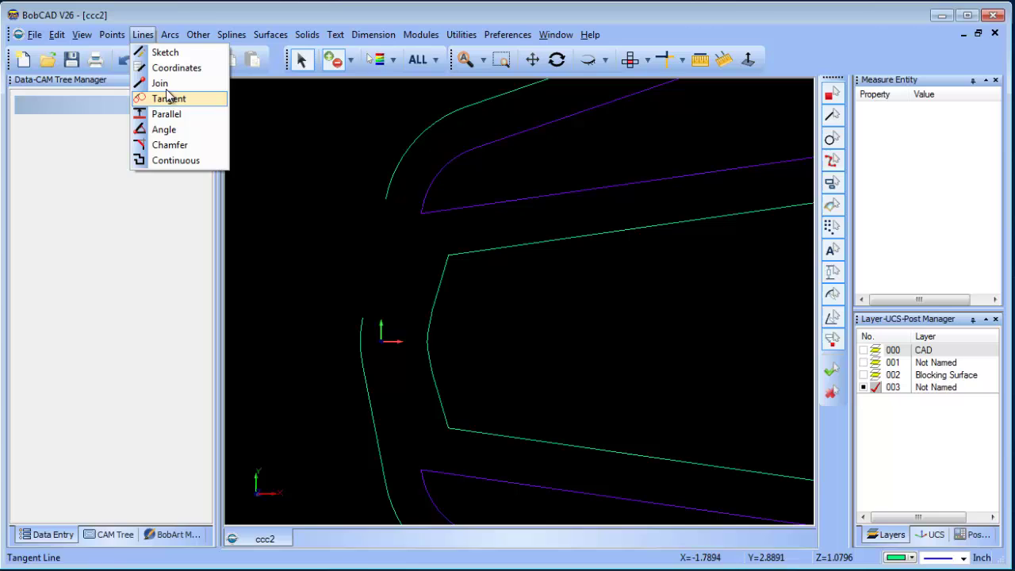
{"action": "left_click", "coordinate": [163, 81]}
{"action": "left_click", "coordinate": [387, 199]}
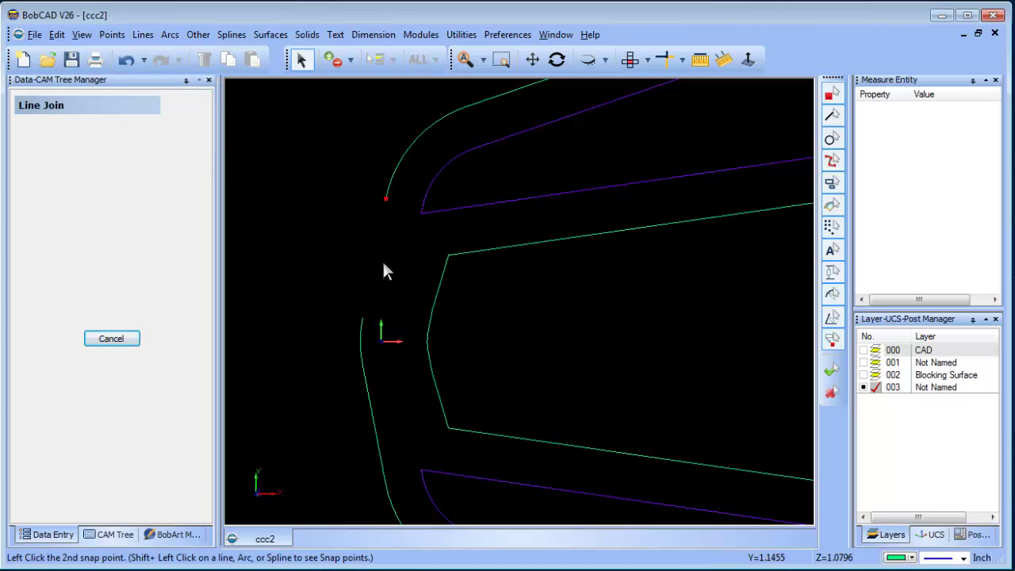
{"action": "left_click", "coordinate": [362, 320]}
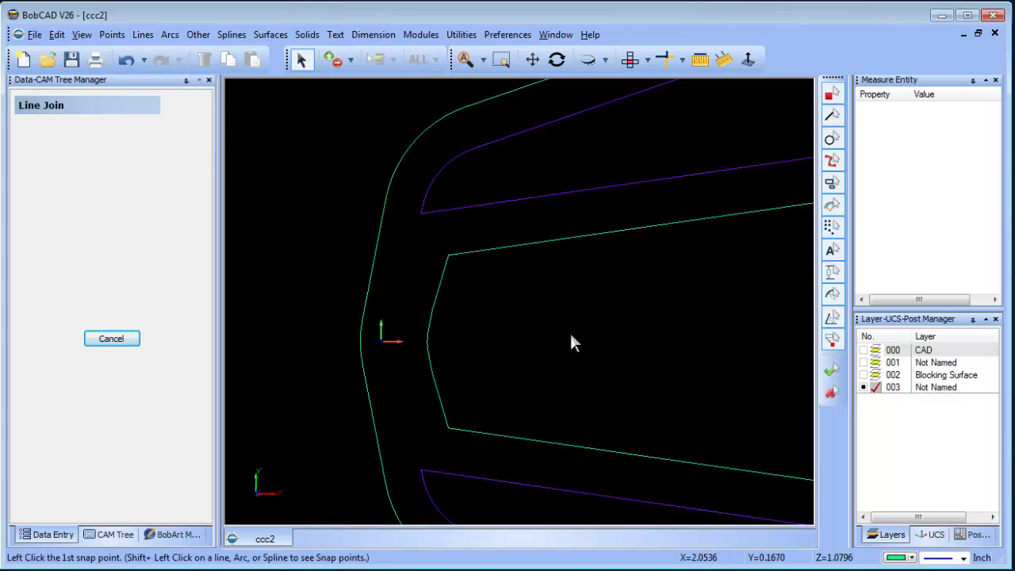
{"action": "right_click", "coordinate": [347, 211]}
{"action": "left_click", "coordinate": [377, 229]}
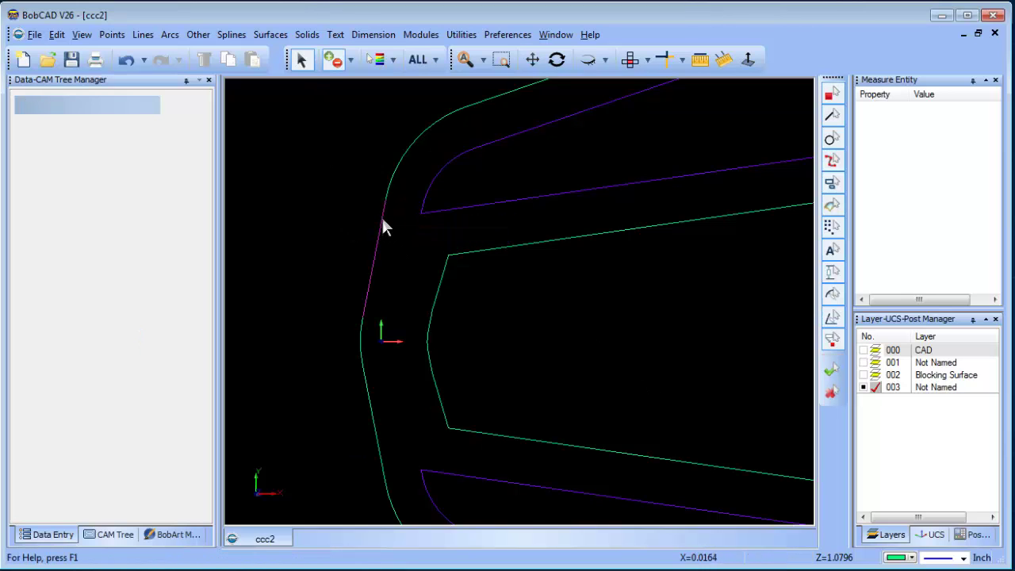
{"action": "scroll", "coordinate": [517, 325], "scroll_direction": "down", "scroll_amount": 5}
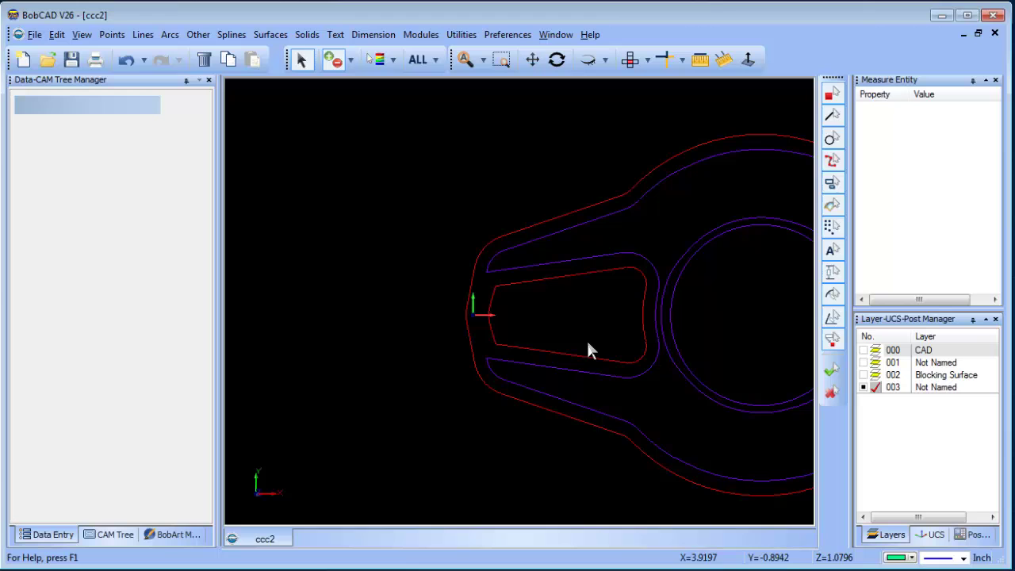
Step: Offset the hole circle 0.26 inward
{"action": "middle_click_drag", "start_coordinate": [589, 343], "coordinate": [419, 297]}
{"action": "right_click", "coordinate": [353, 151]}
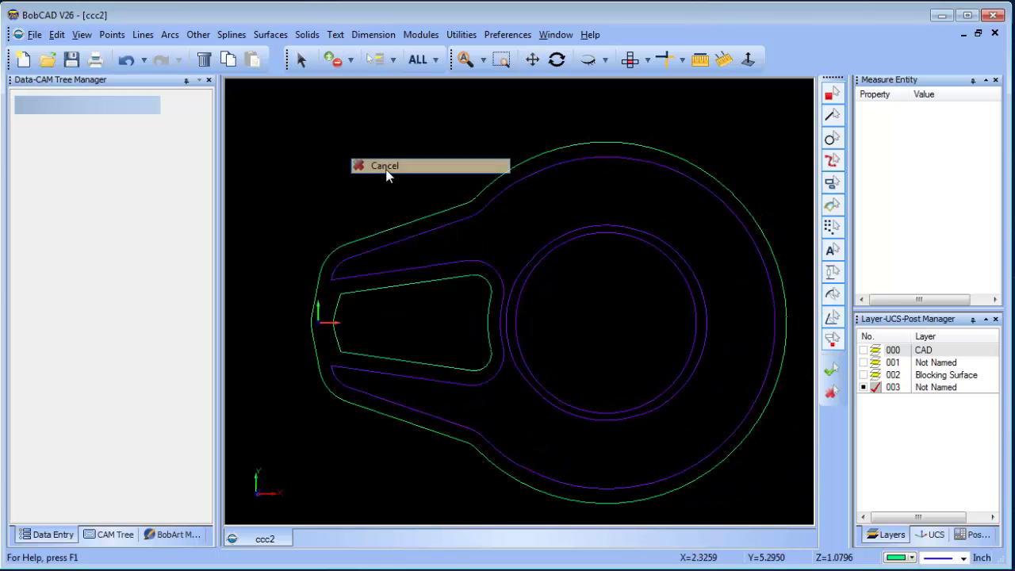
{"action": "left_click", "coordinate": [387, 170]}
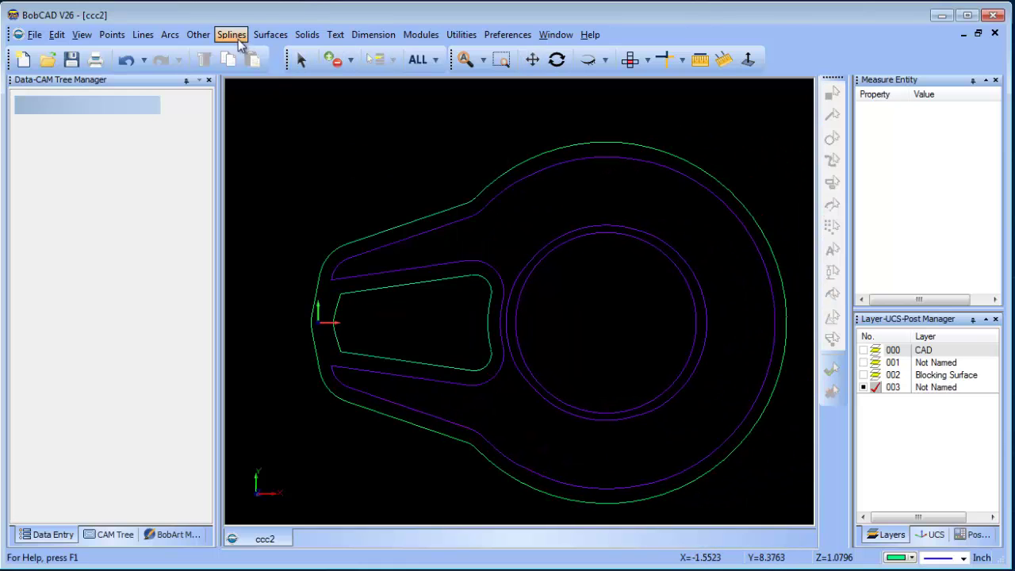
{"action": "left_click", "coordinate": [199, 34]}
{"action": "left_click", "coordinate": [218, 113]}
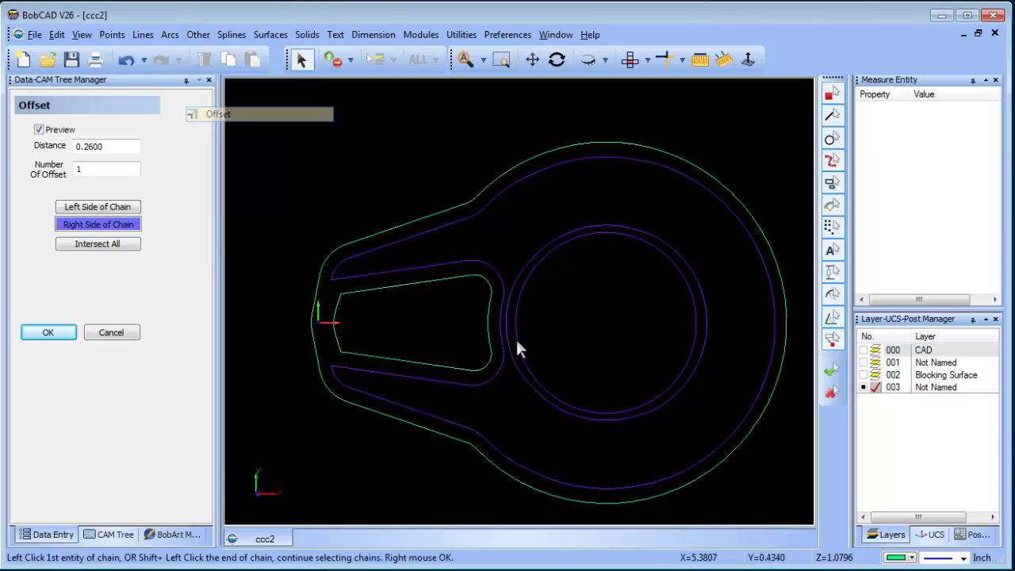
{"action": "left_click", "coordinate": [541, 307]}
{"action": "right_click", "coordinate": [268, 361]}
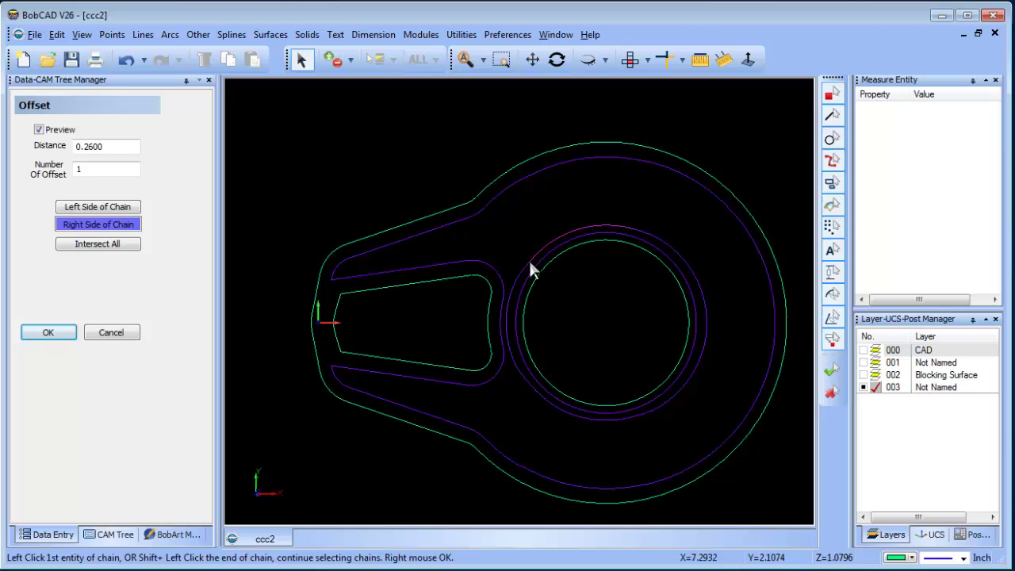
Step: Offset the hole circle 0.26 outward and the keyhole profile 0.26 inward
{"action": "right_click", "coordinate": [570, 310]}
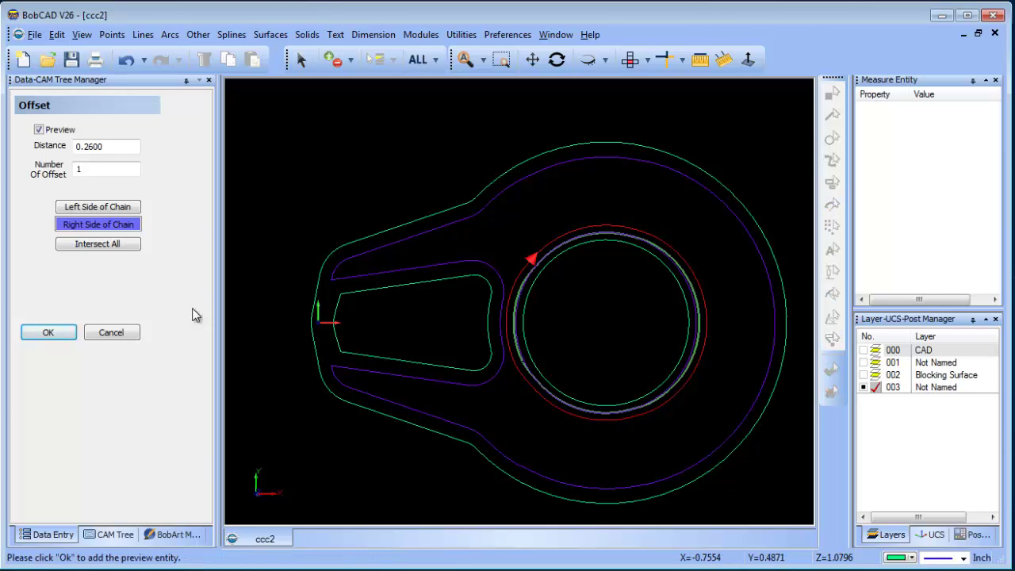
{"action": "left_click", "coordinate": [131, 207]}
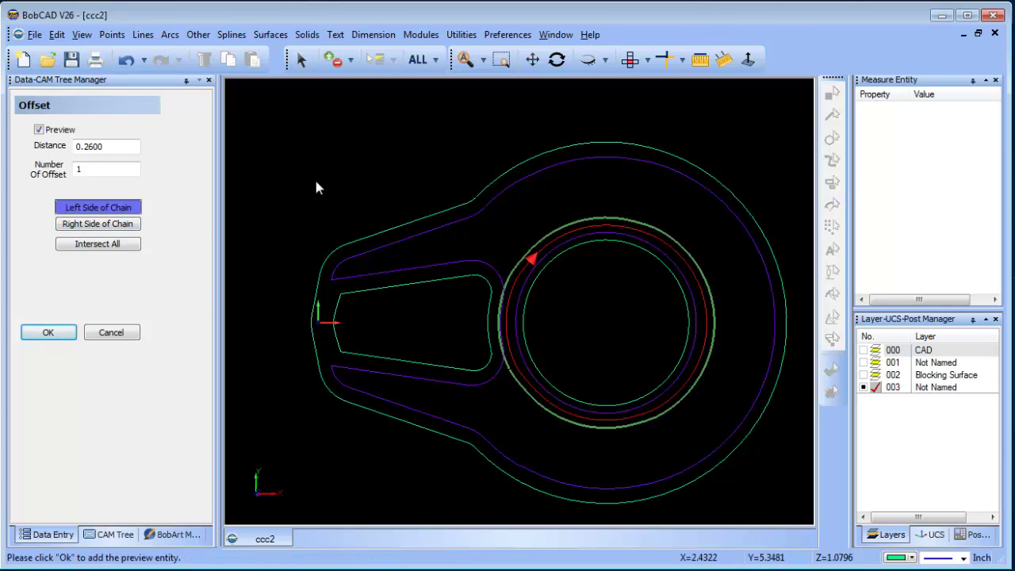
{"action": "left_click", "coordinate": [72, 334]}
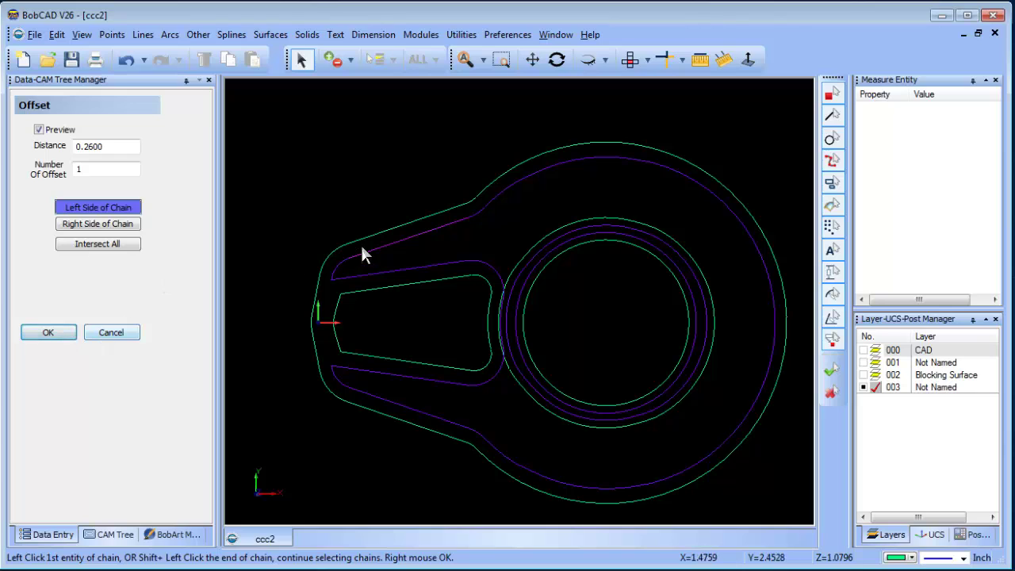
{"action": "left_click", "coordinate": [68, 334]}
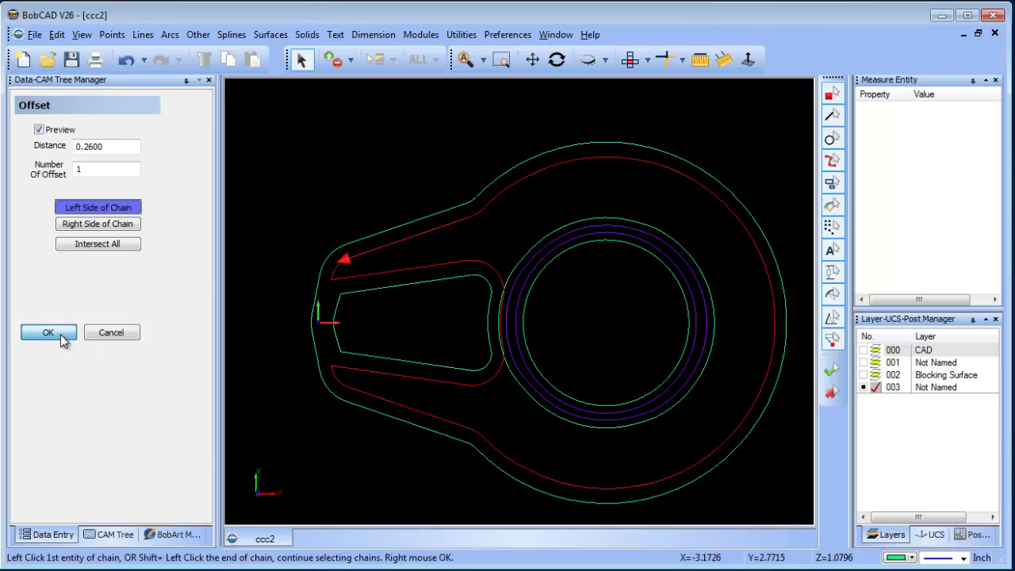
{"action": "left_click", "coordinate": [48, 334]}
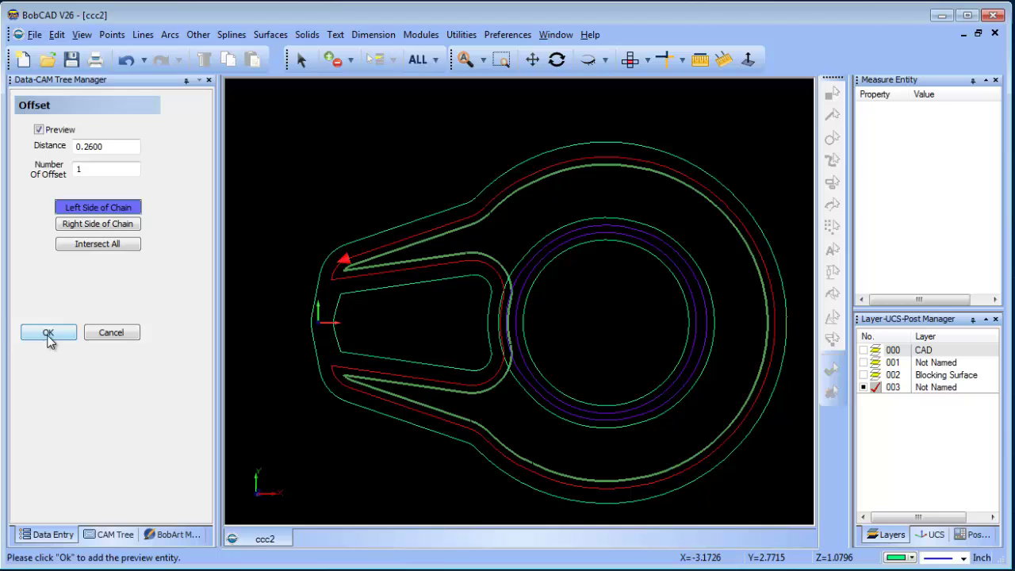
{"action": "right_click", "coordinate": [363, 165]}
Step: Delete the purple keyhole offset chain and the two purple circles
{"action": "left_click", "coordinate": [395, 191]}
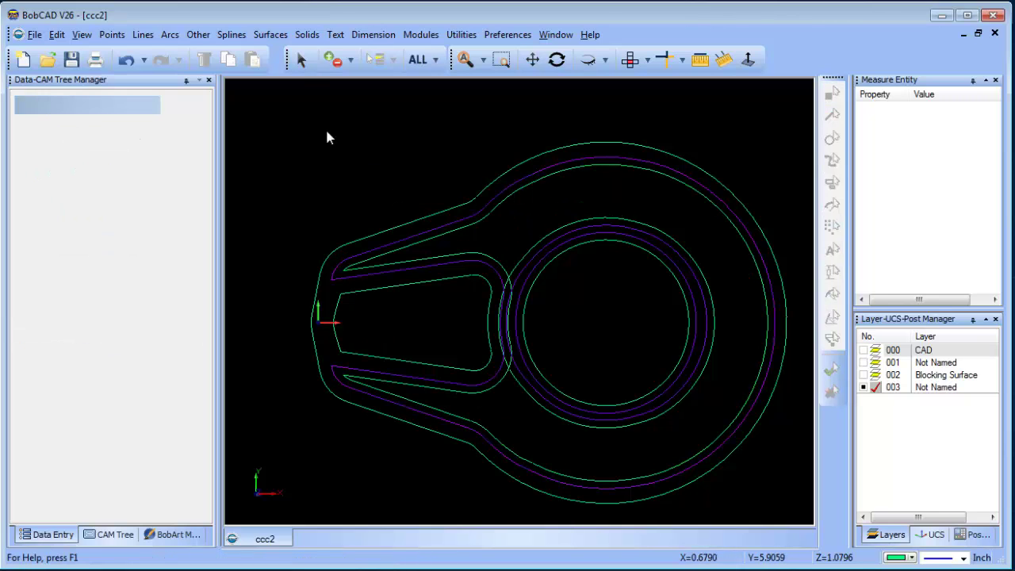
{"action": "left_click", "coordinate": [303, 58]}
{"action": "left_click", "coordinate": [352, 279]}
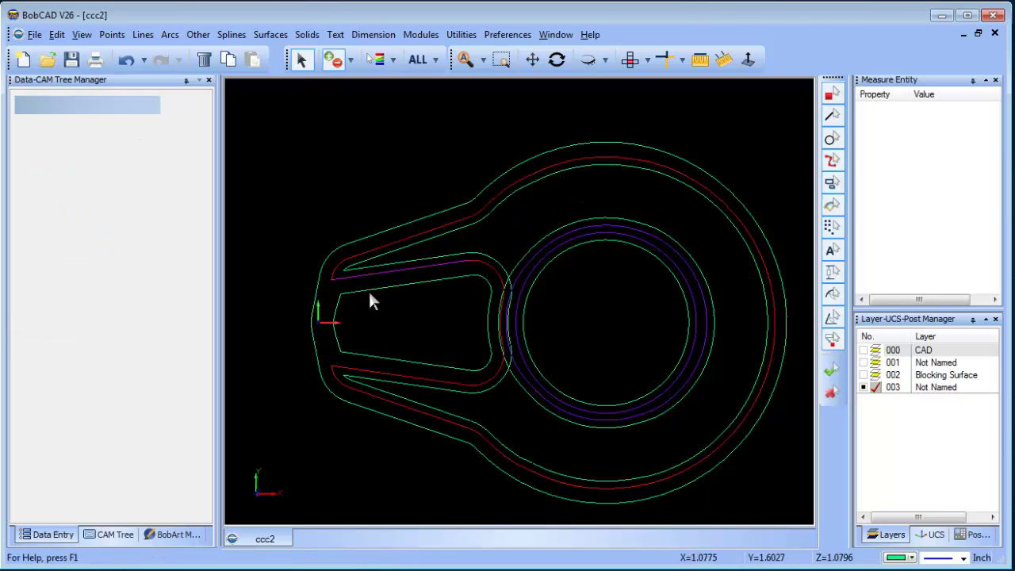
{"action": "key", "text": "Delete"}
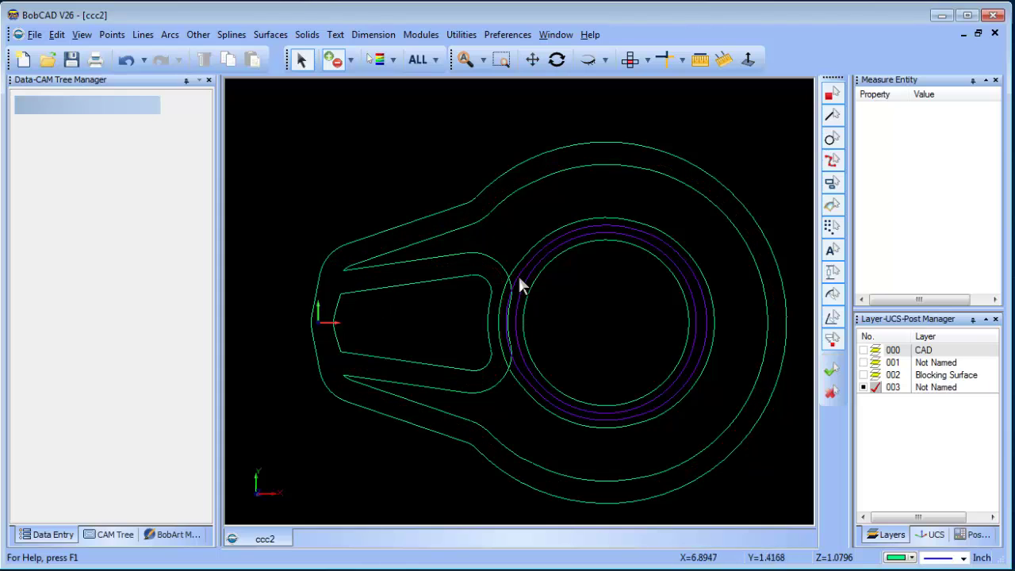
{"action": "left_click", "coordinate": [519, 279]}
{"action": "key", "text": "Delete"}
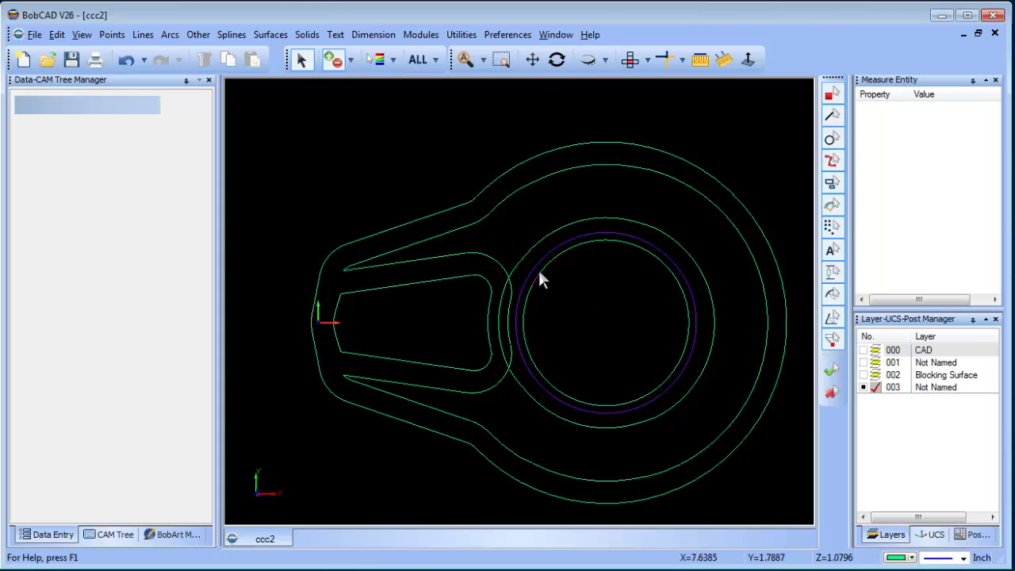
{"action": "left_click", "coordinate": [539, 273]}
{"action": "key", "text": "Delete"}
{"action": "scroll", "coordinate": [552, 299], "scroll_direction": "up", "scroll_amount": 3}
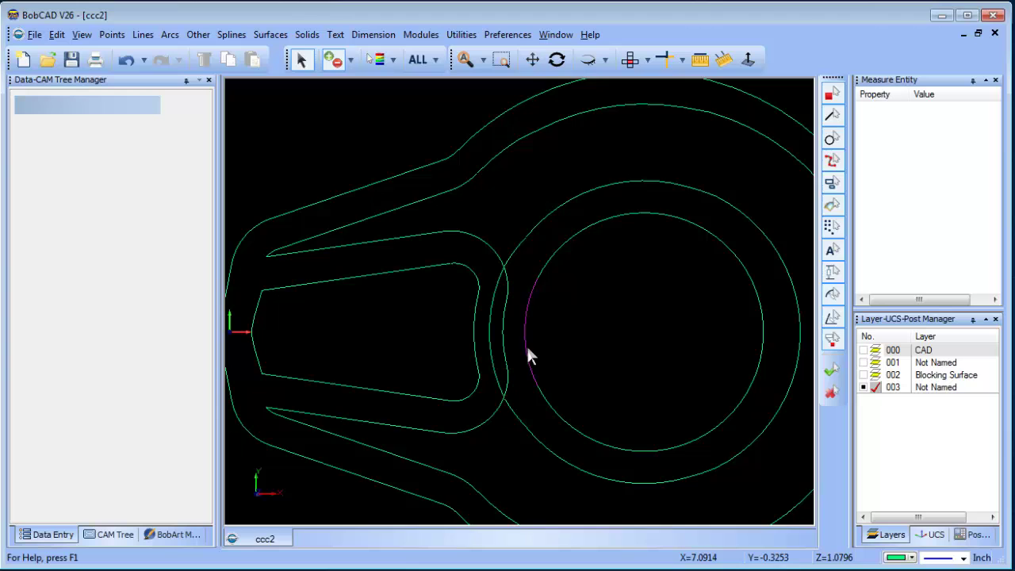
Step: Quick-trim the circle's arc across the neck and delete the leftover small arc
{"action": "left_click", "coordinate": [682, 60]}
{"action": "left_click", "coordinate": [702, 158]}
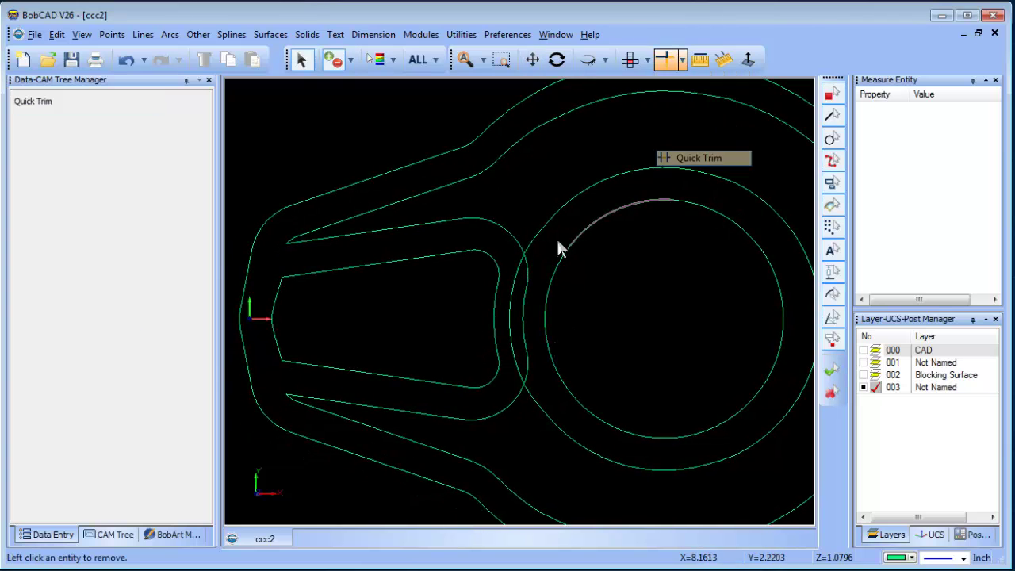
{"action": "left_click", "coordinate": [519, 265]}
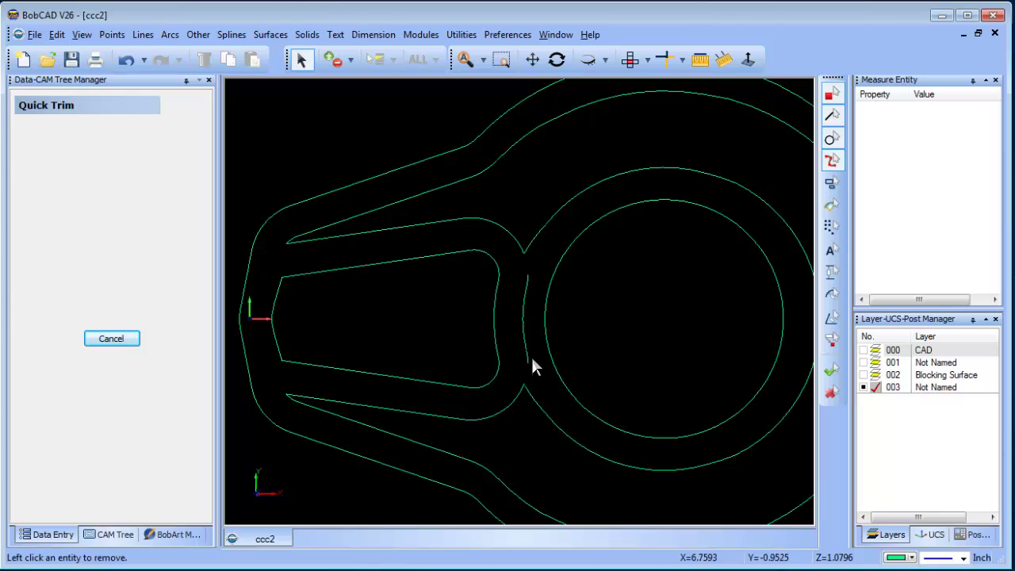
{"action": "right_click", "coordinate": [656, 293]}
{"action": "left_click", "coordinate": [680, 311]}
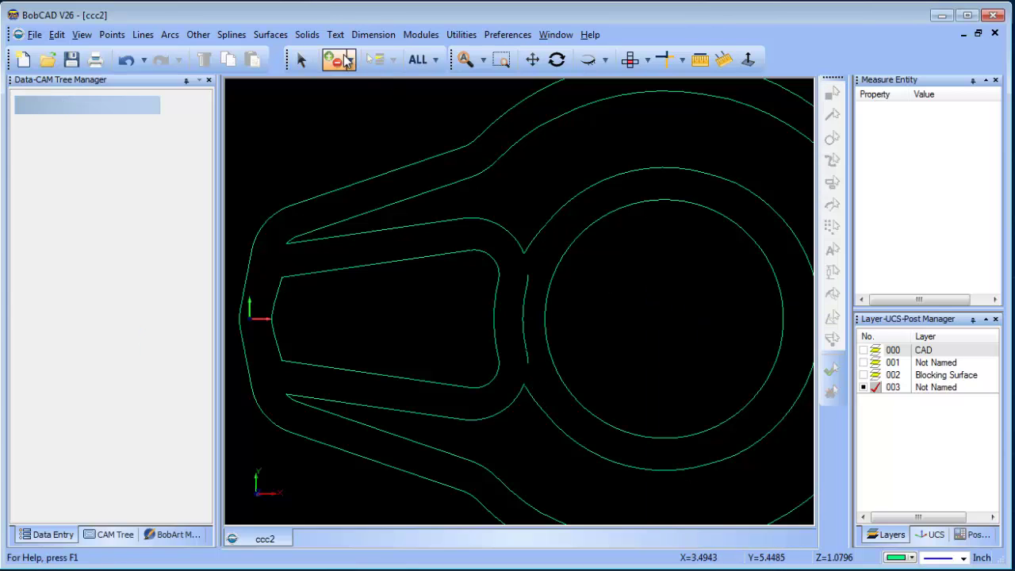
{"action": "left_click", "coordinate": [524, 280]}
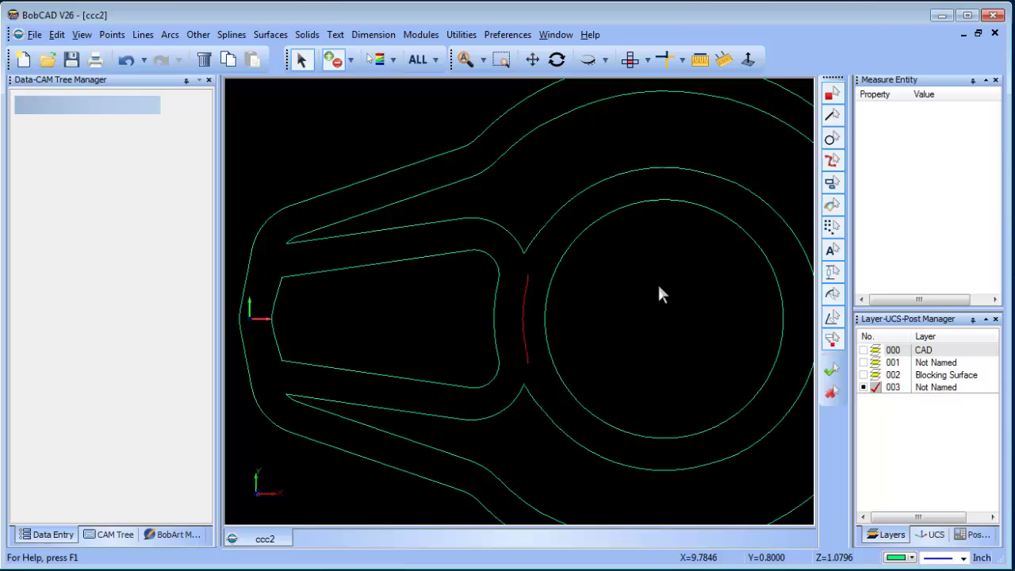
{"action": "key", "text": "Delete"}
Step: Select the outer and inner contour chains and the circle as boundaries
{"action": "left_click", "coordinate": [418, 228]}
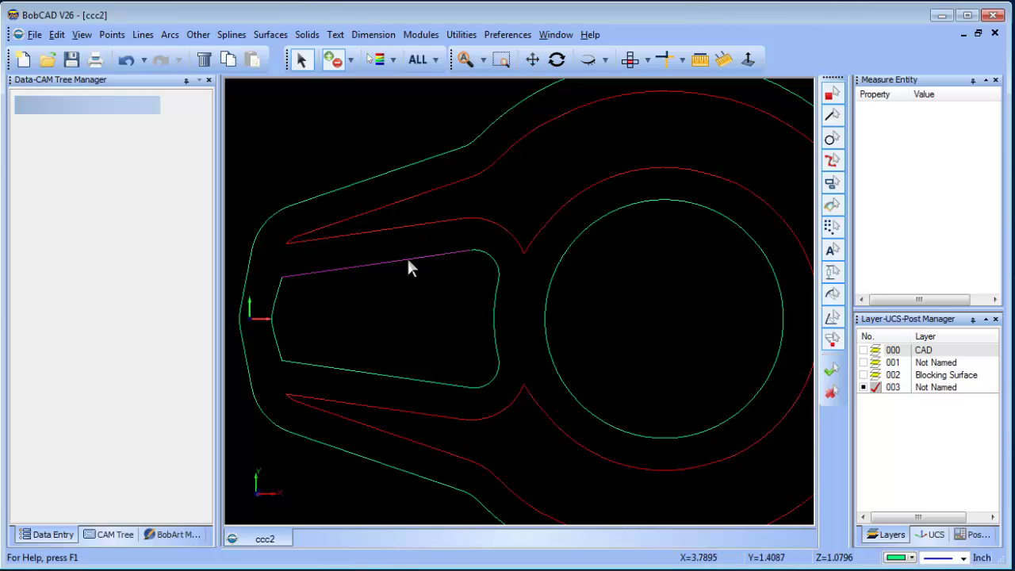
{"action": "left_click", "coordinate": [404, 262]}
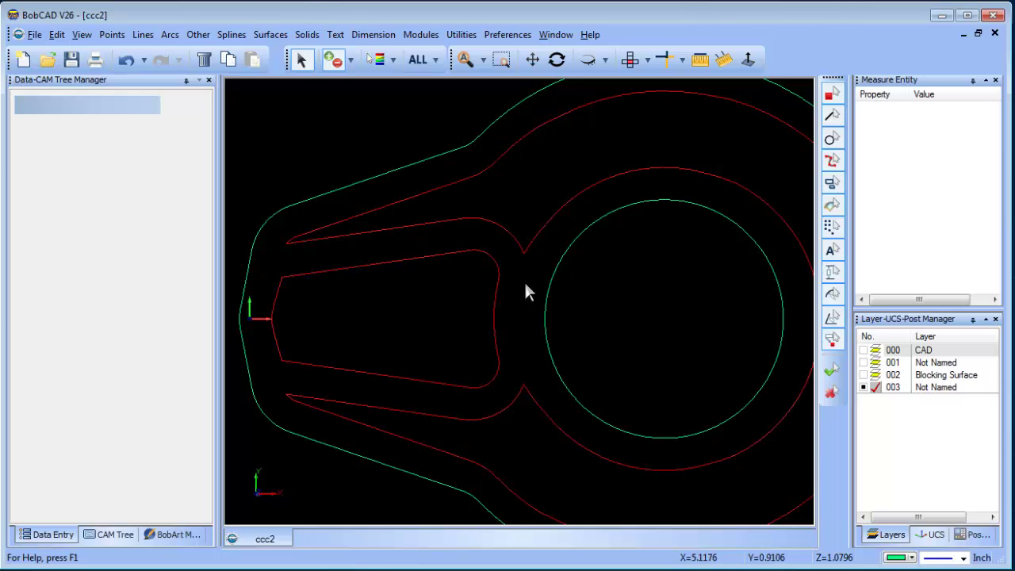
{"action": "left_click", "coordinate": [561, 261]}
{"action": "left_click", "coordinate": [353, 186]}
{"action": "right_click", "coordinate": [326, 134]}
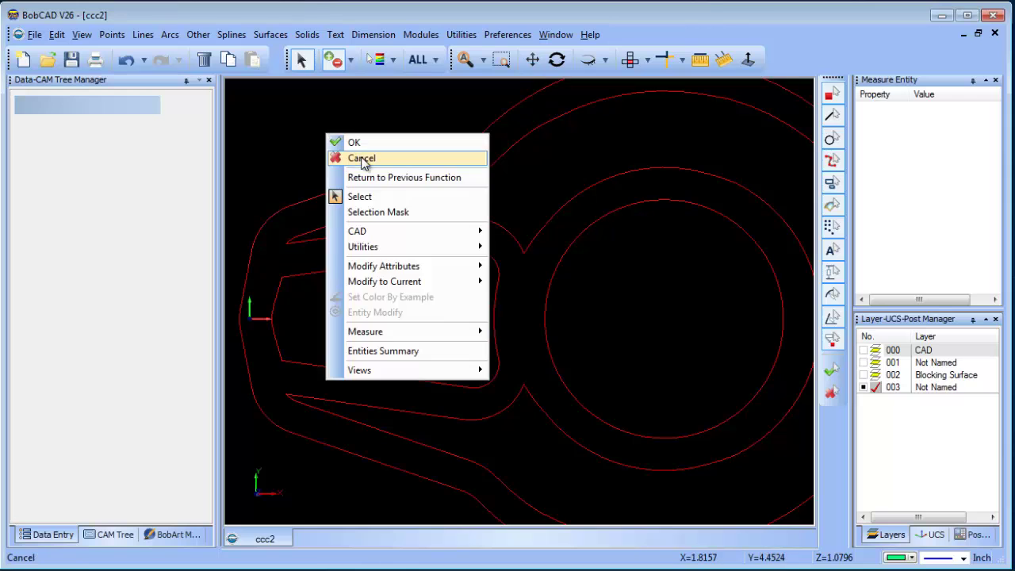
Step: Clear the contour selection, go to the machining job tree, and show the Blocking Surface and CAD layers
{"action": "left_click", "coordinate": [362, 159]}
{"action": "scroll", "coordinate": [344, 149], "scroll_direction": "down", "scroll_amount": 5}
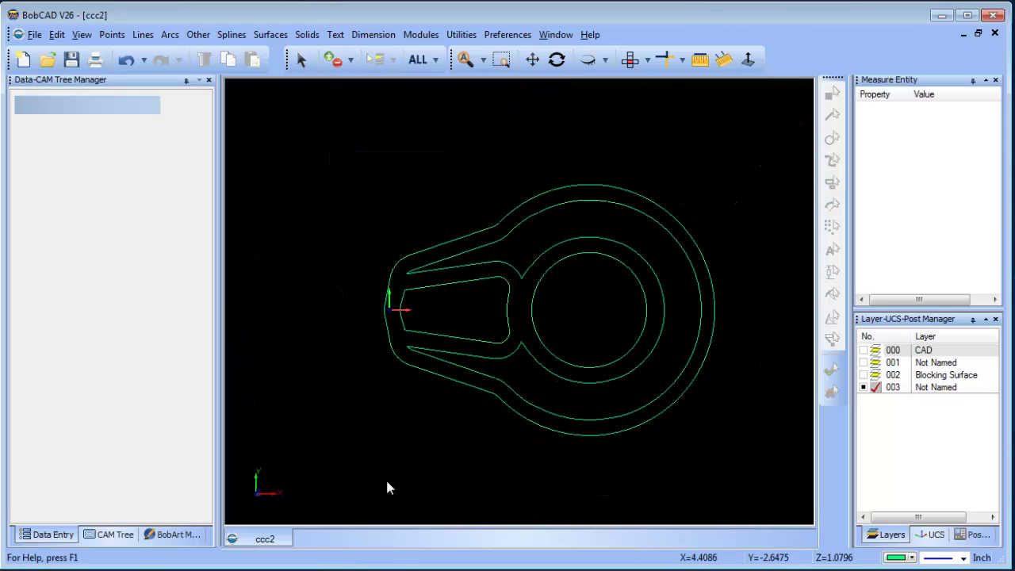
{"action": "left_click", "coordinate": [109, 535]}
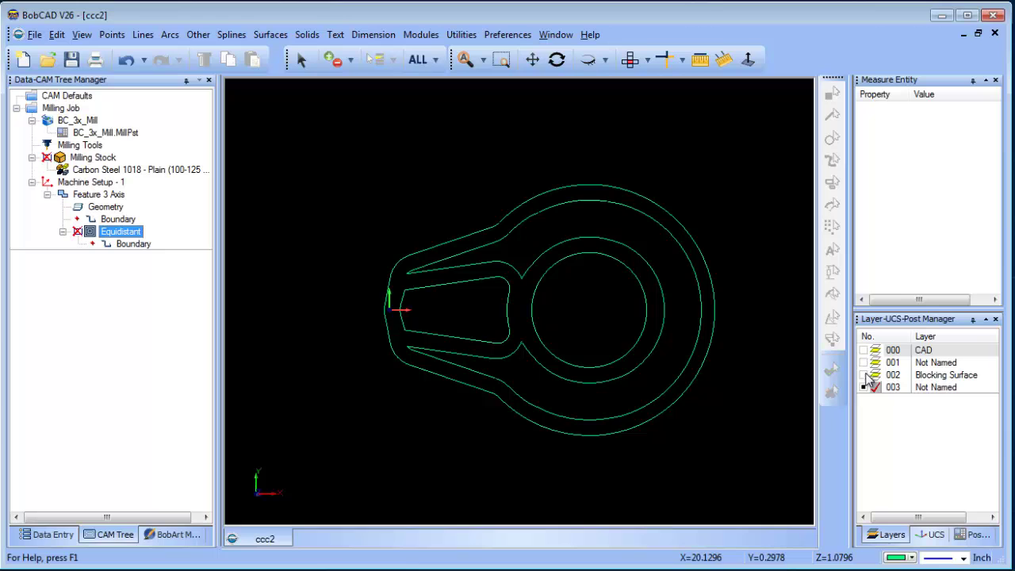
{"action": "left_click", "coordinate": [864, 375]}
{"action": "middle_click_drag", "start_coordinate": [616, 412], "coordinate": [714, 342]}
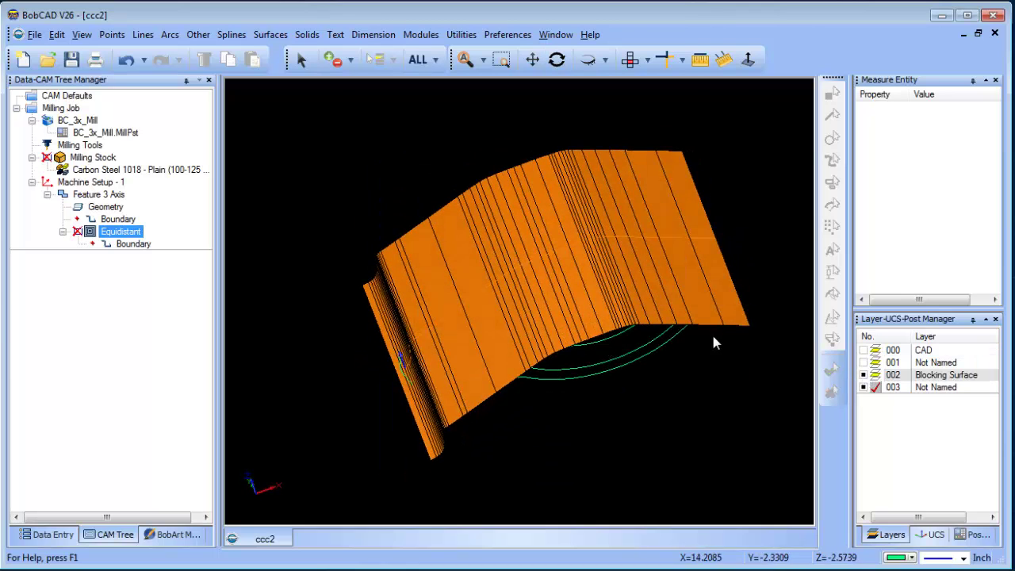
{"action": "left_click", "coordinate": [864, 375]}
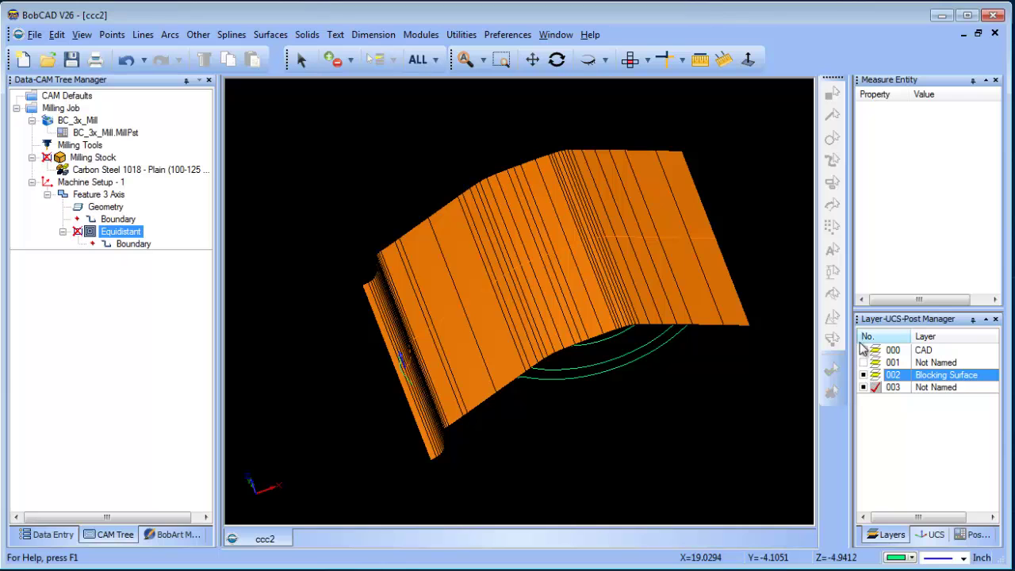
{"action": "left_click", "coordinate": [864, 349]}
Step: Reselect the Equidistant feature's Geometry as ALL entities of the part
{"action": "left_click", "coordinate": [117, 220]}
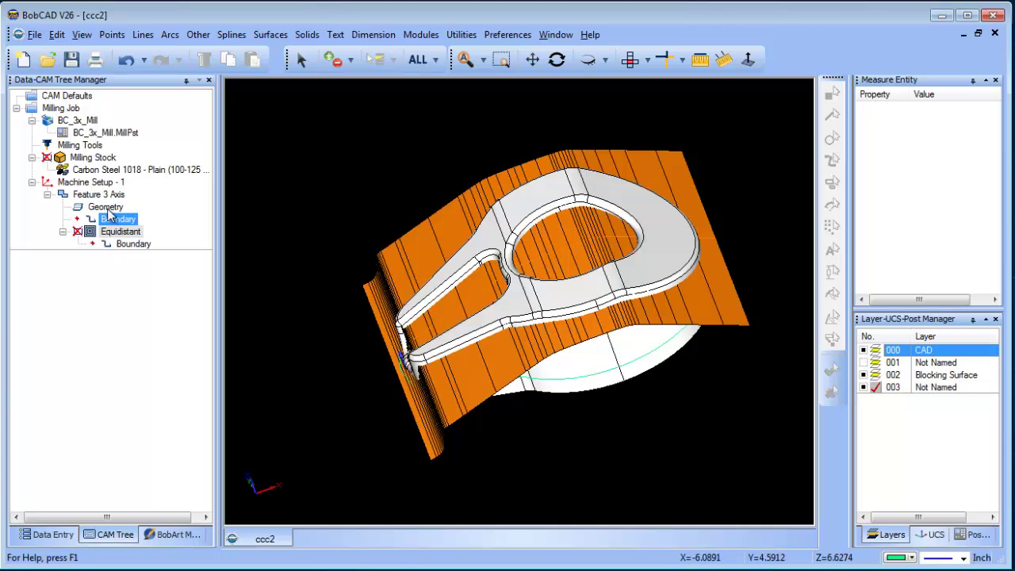
{"action": "left_click", "coordinate": [106, 206]}
{"action": "middle_click_drag", "start_coordinate": [455, 294], "coordinate": [528, 295]}
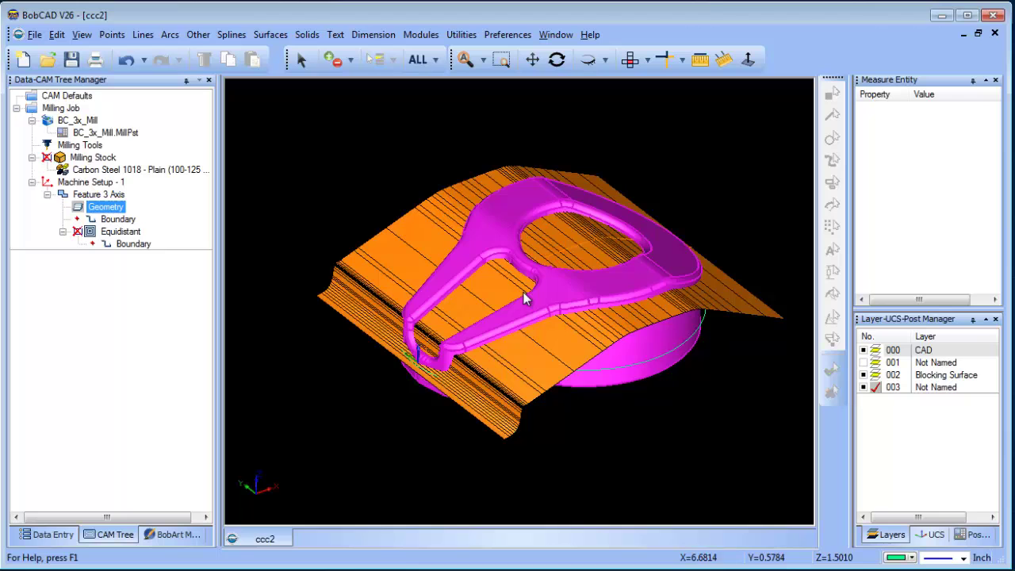
{"action": "right_click", "coordinate": [104, 207]}
{"action": "left_click", "coordinate": [147, 214]}
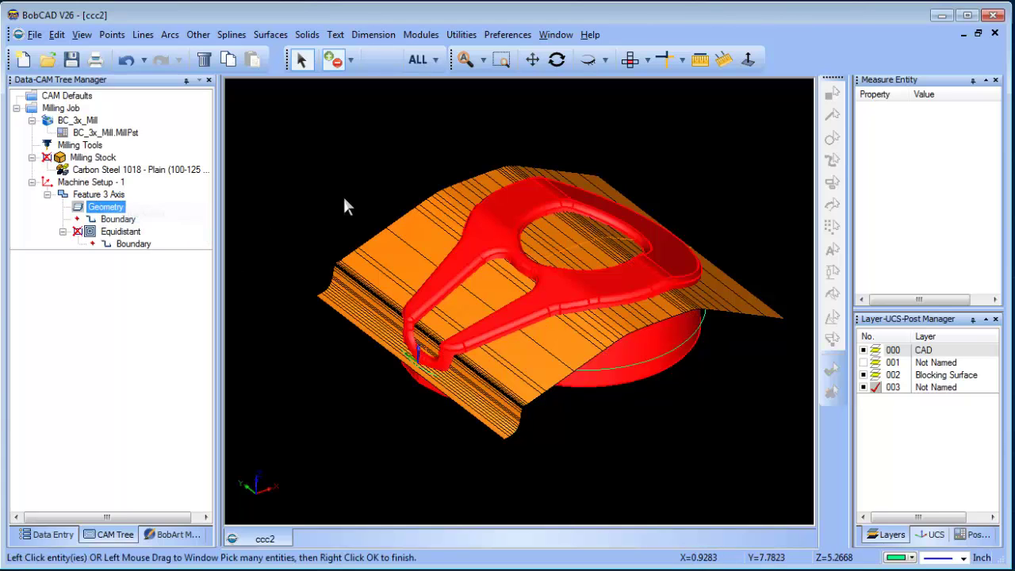
{"action": "left_click", "coordinate": [418, 60]}
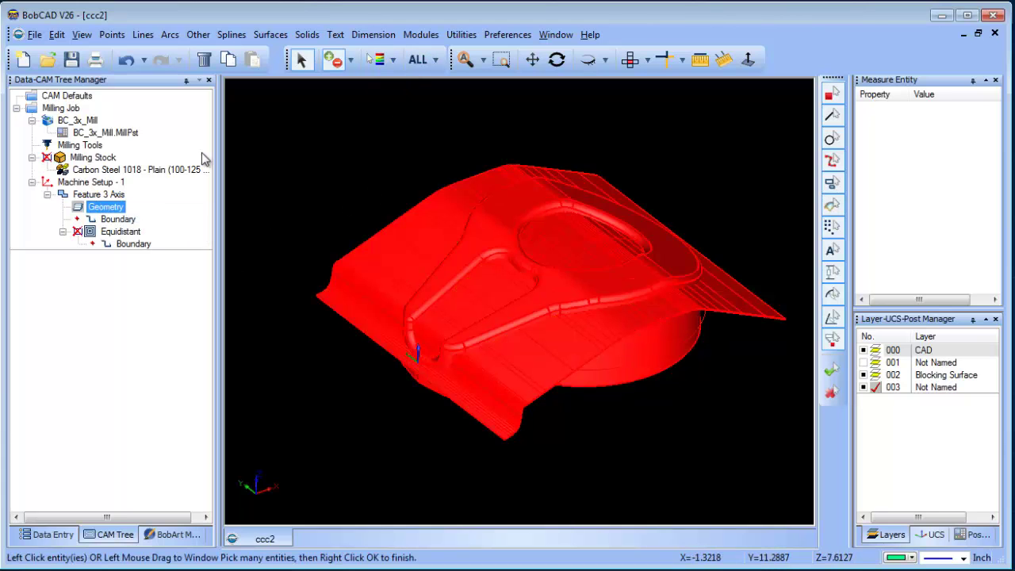
{"action": "right_click", "coordinate": [202, 159]}
Step: With CAD and Blocking Surface layers hidden, reselect the Boundary as the two joined offset contours
{"action": "right_click", "coordinate": [115, 219]}
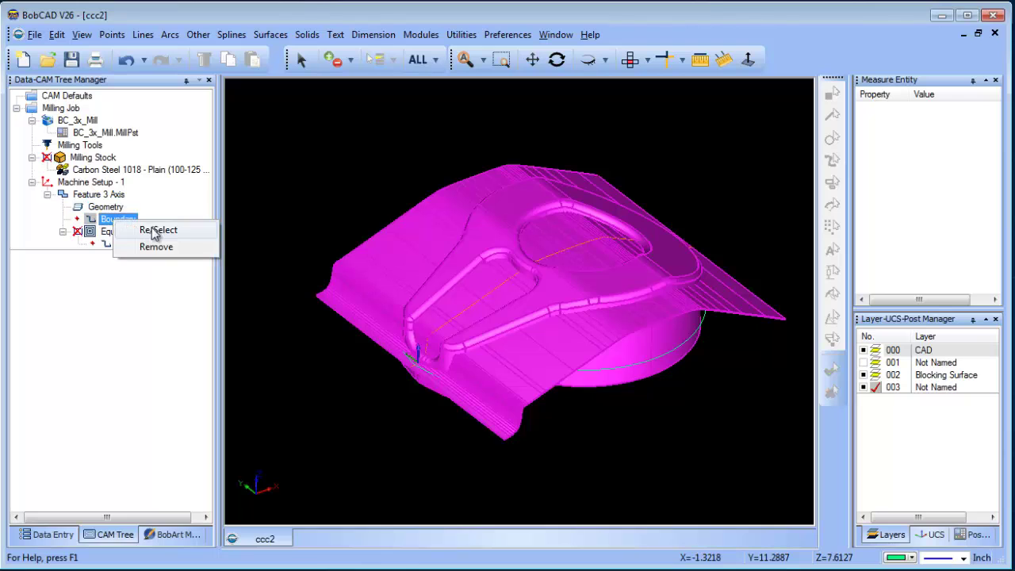
{"action": "left_click", "coordinate": [153, 230]}
{"action": "left_click", "coordinate": [863, 350]}
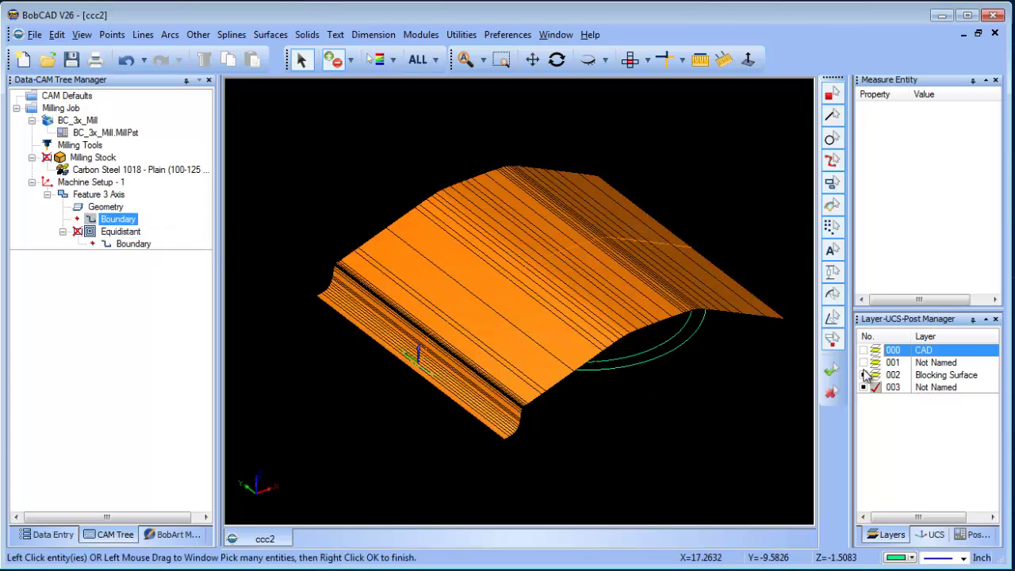
{"action": "left_click", "coordinate": [864, 375]}
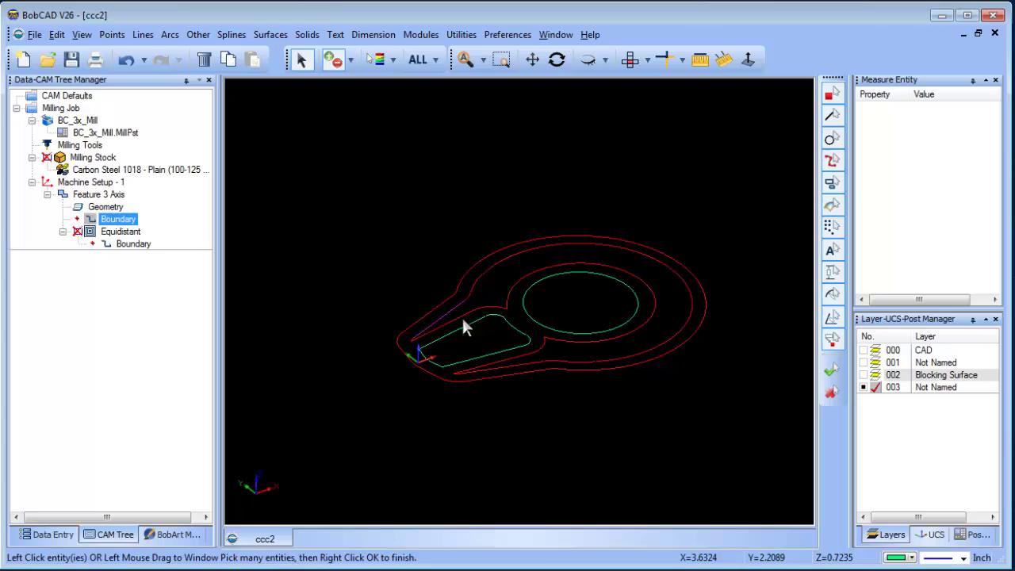
{"action": "left_click", "coordinate": [508, 323]}
{"action": "left_click", "coordinate": [532, 318]}
{"action": "right_click", "coordinate": [485, 173]}
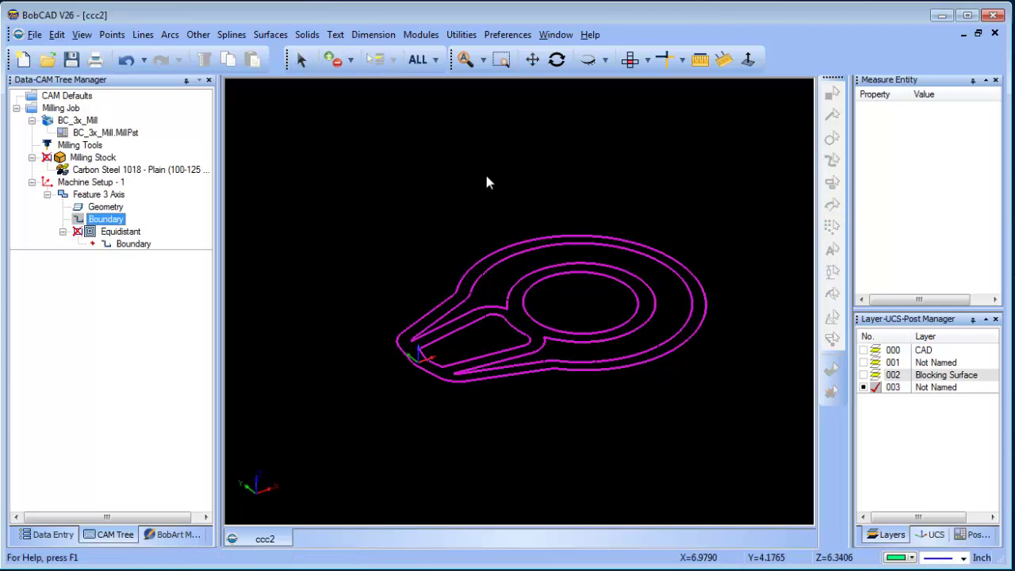
{"action": "left_click", "coordinate": [118, 232]}
Step: Run Compute Toolpath on the Equidistant feature
{"action": "right_click", "coordinate": [118, 232]}
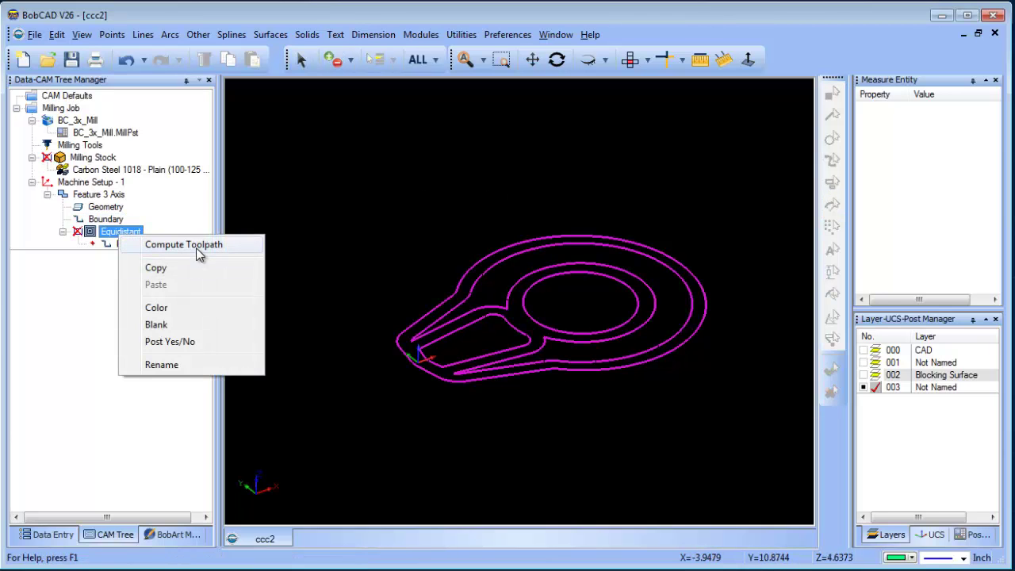
{"action": "left_click", "coordinate": [196, 245]}
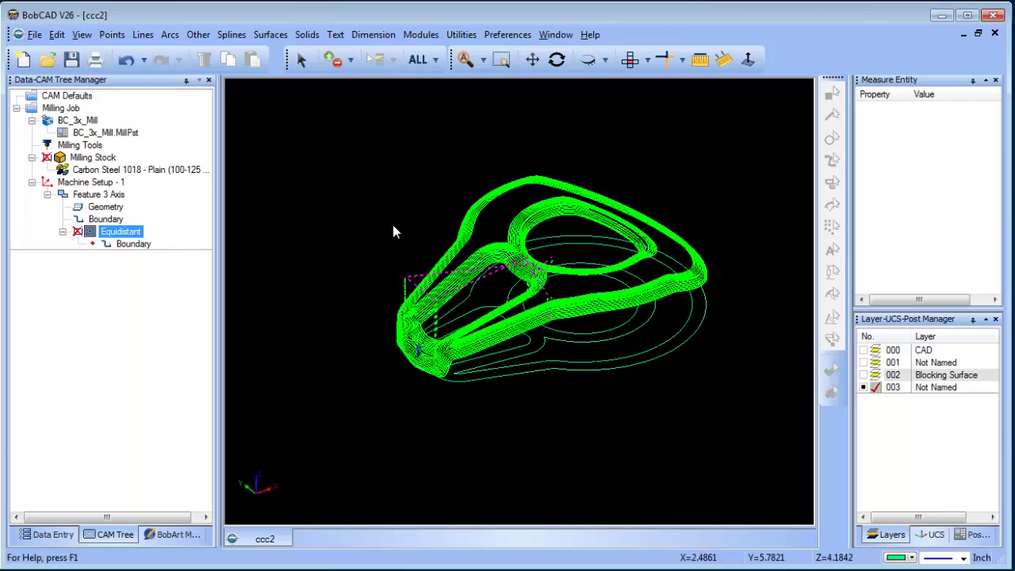
Step: Turn on layers 000 CAD and 002 Blocking Surface, orbit around the toolpath, and widen the side panels
{"action": "scroll", "coordinate": [597, 378], "scroll_direction": "up", "scroll_amount": 2}
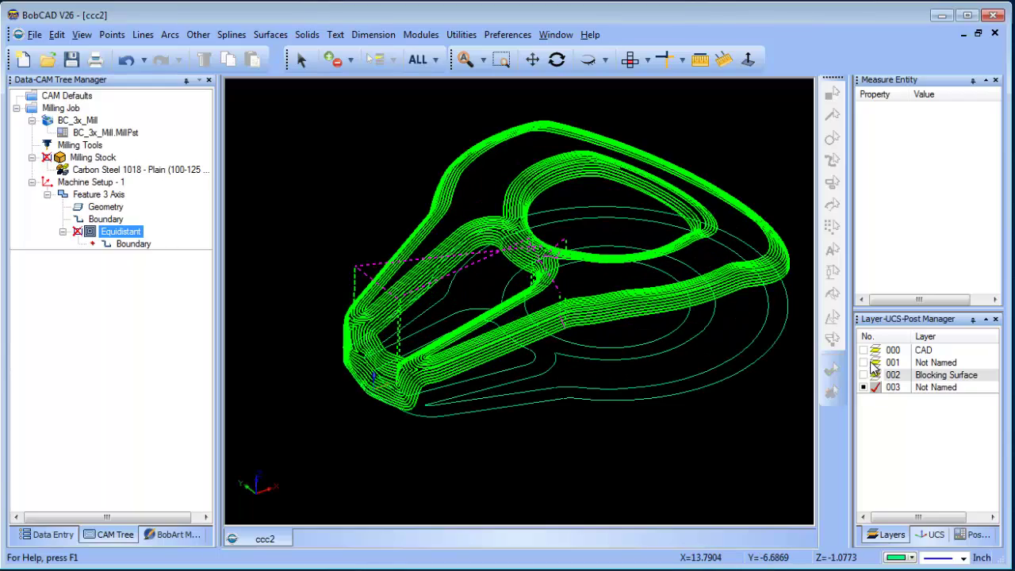
{"action": "left_click", "coordinate": [863, 350]}
{"action": "middle_click_drag", "start_coordinate": [611, 374], "coordinate": [462, 402]}
{"action": "scroll", "coordinate": [463, 402], "scroll_direction": "up", "scroll_amount": 4}
{"action": "middle_click_drag", "start_coordinate": [598, 315], "coordinate": [533, 375]}
{"action": "left_click", "coordinate": [863, 375]}
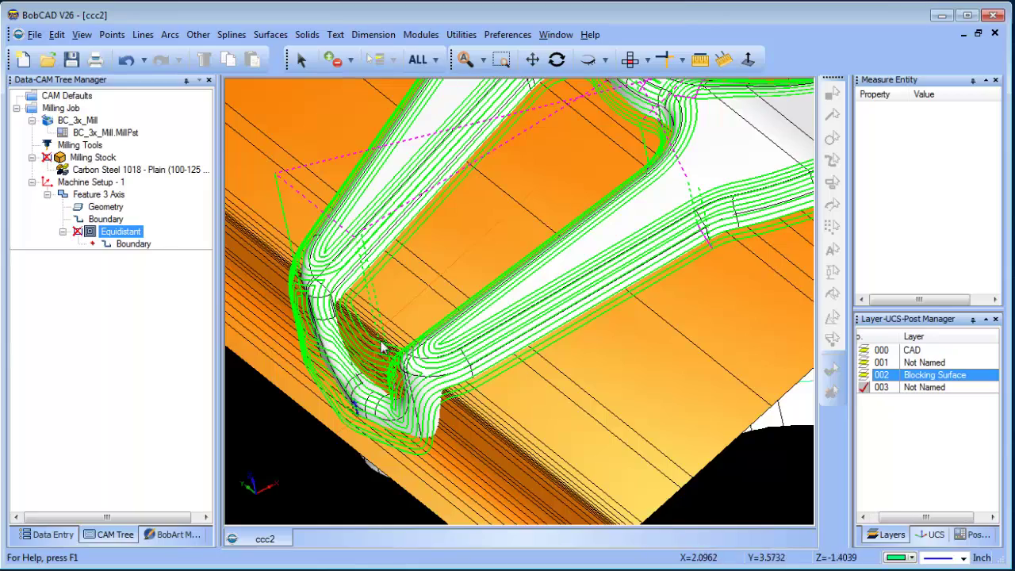
{"action": "middle_click_drag", "start_coordinate": [390, 288], "coordinate": [457, 322]}
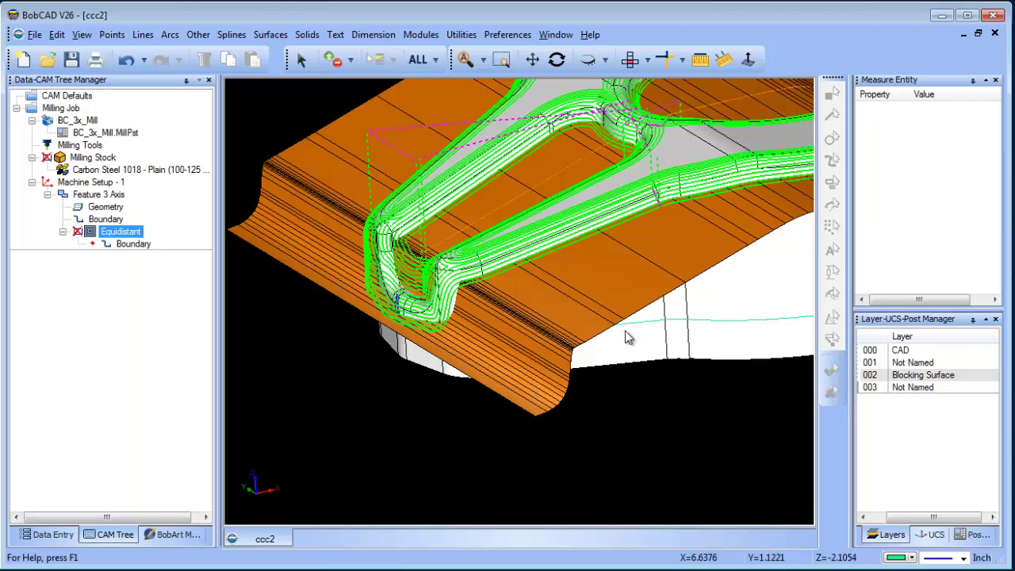
{"action": "scroll", "coordinate": [553, 438], "scroll_direction": "down", "scroll_amount": 3}
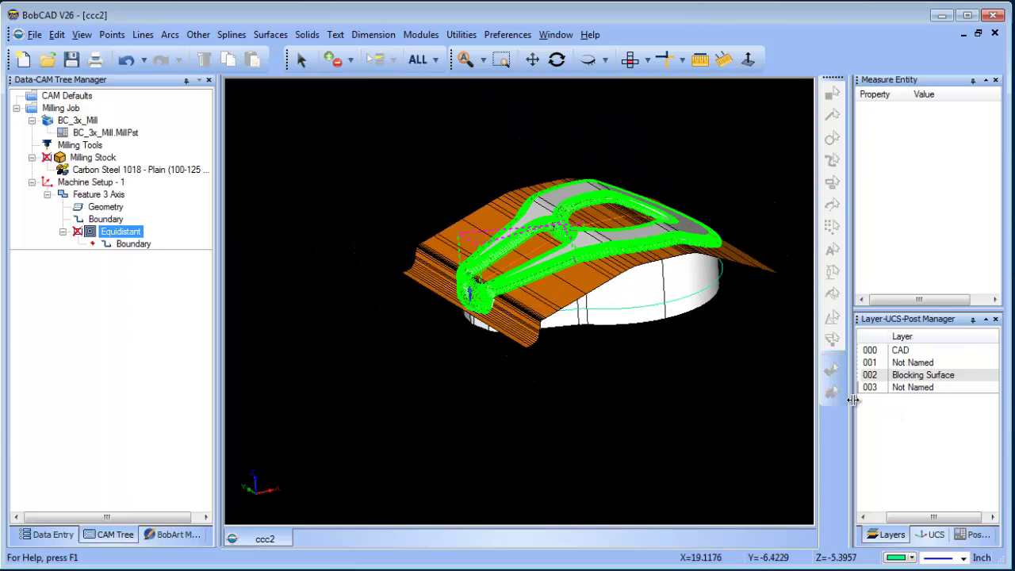
{"action": "left_click_drag", "start_coordinate": [853, 401], "coordinate": [834, 396]}
{"action": "left_click", "coordinate": [842, 516]}
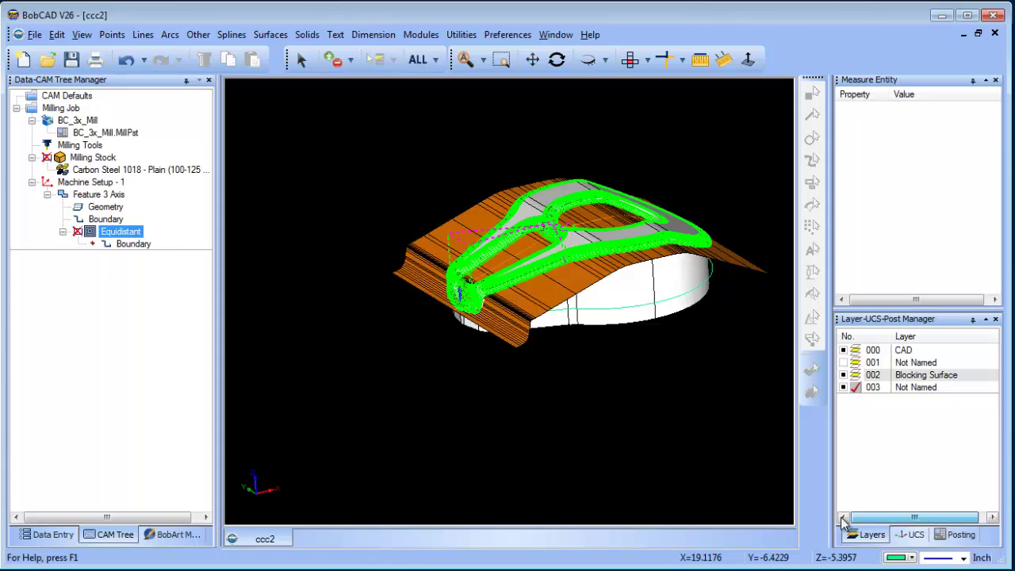
Step: Hide layer 002 Blocking Surface and orbit around the part to check the fillet passes
{"action": "left_click", "coordinate": [843, 374]}
{"action": "middle_click_drag", "start_coordinate": [532, 336], "coordinate": [585, 294]}
{"action": "scroll", "coordinate": [634, 242], "scroll_direction": "up", "scroll_amount": 4}
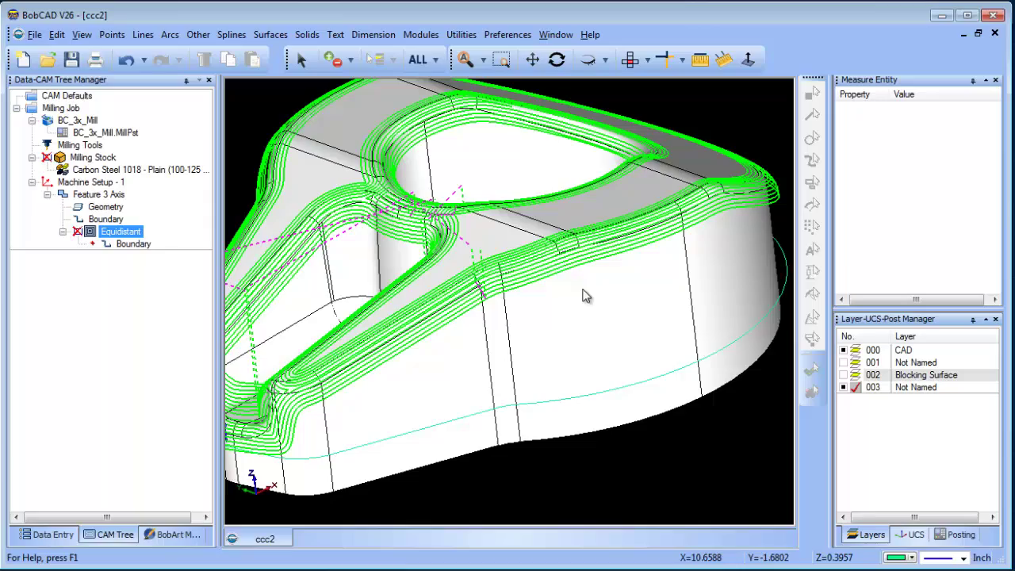
{"action": "middle_click_drag", "start_coordinate": [627, 344], "coordinate": [707, 336]}
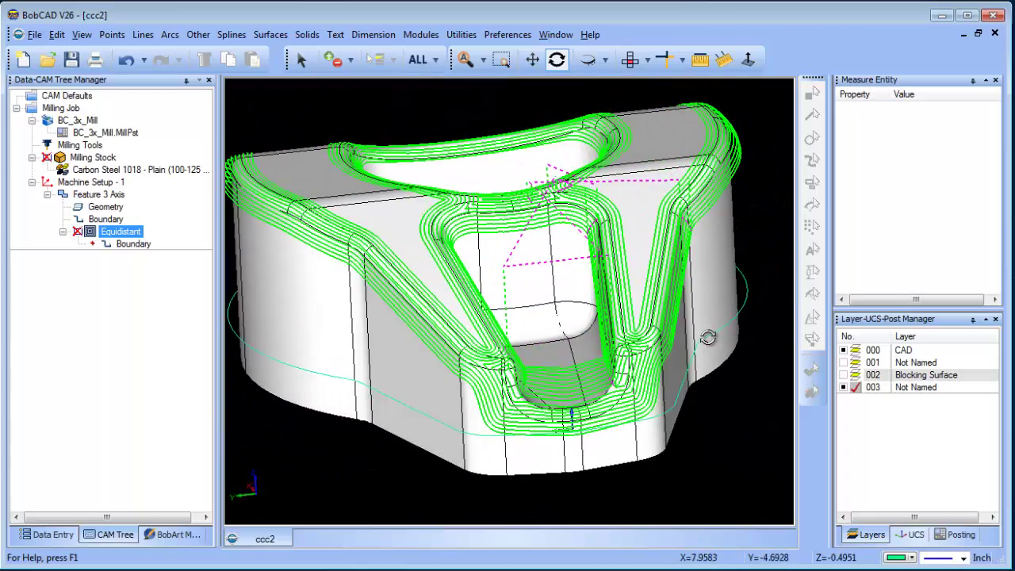
{"action": "scroll", "coordinate": [646, 344], "scroll_direction": "down", "scroll_amount": 4}
{"action": "middle_click_drag", "start_coordinate": [647, 343], "coordinate": [550, 369]}
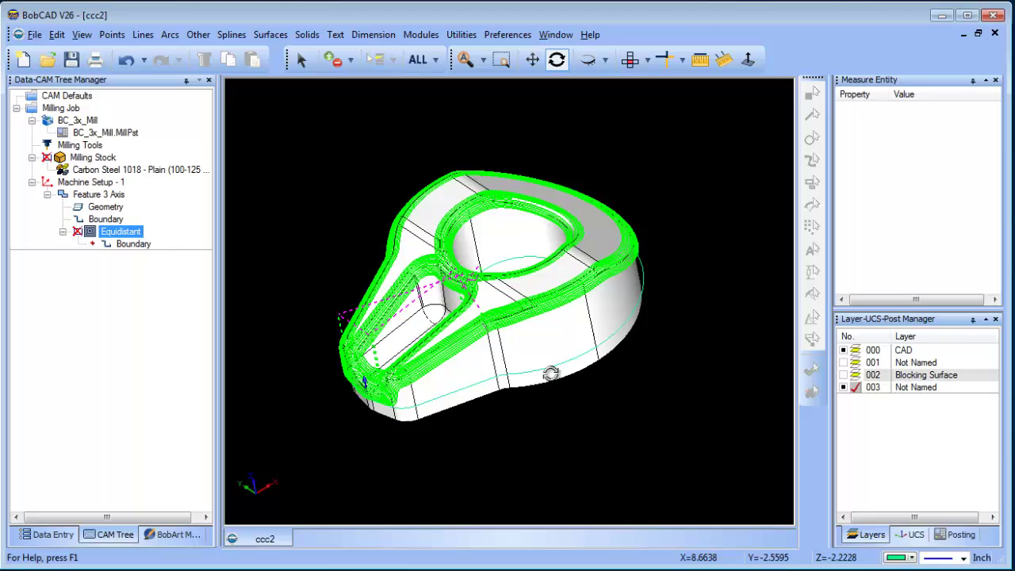